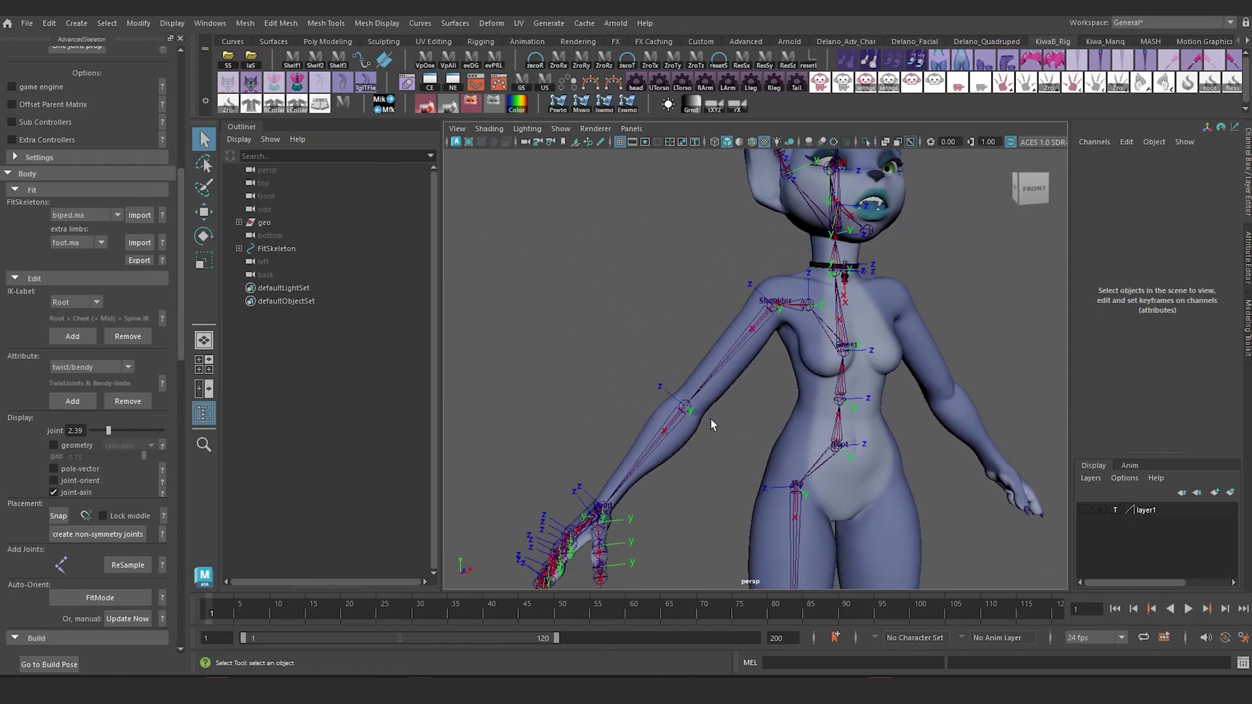
- Turn off the joint-axis display on the character's fit skeleton
alt+middle_drag(769, 366, 750, 338)
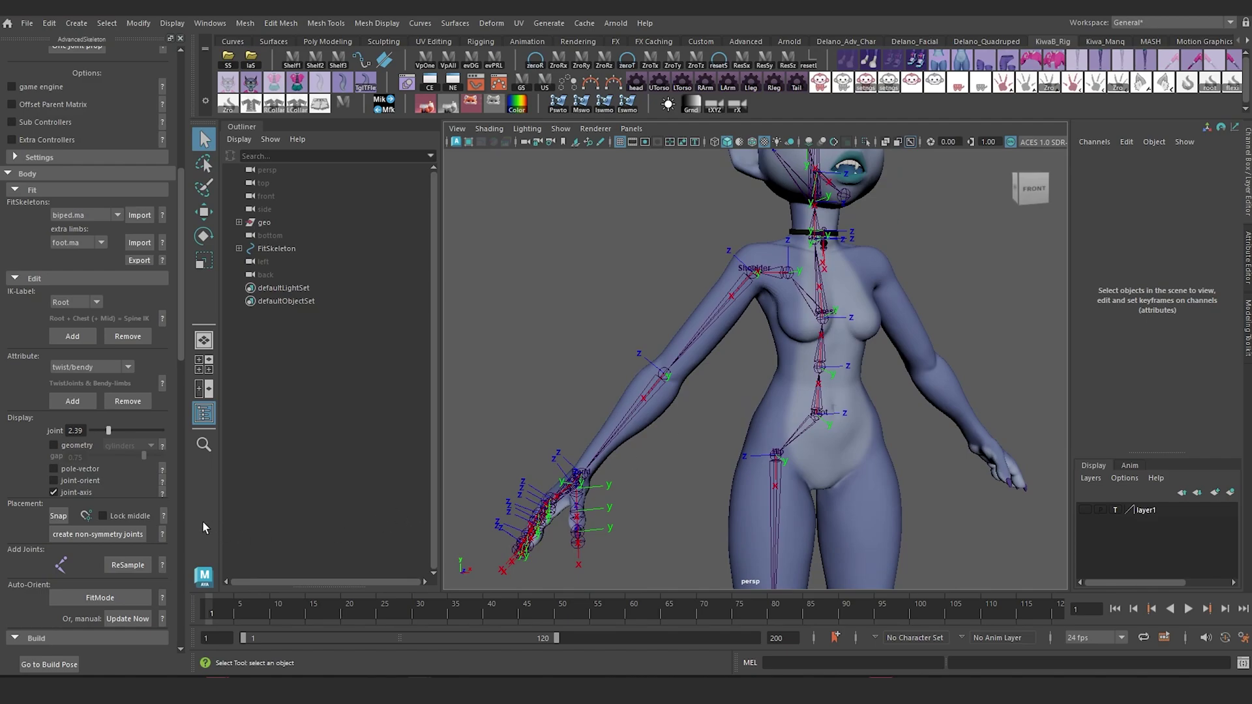
click(54, 492)
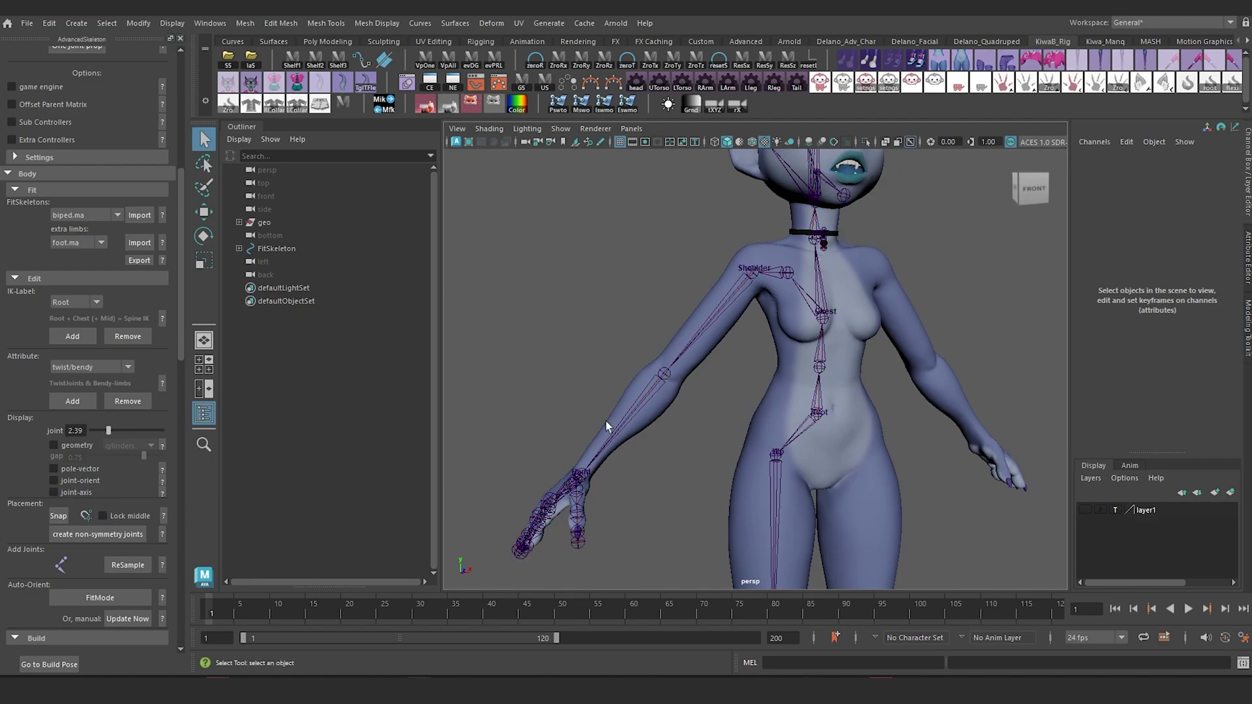
- Examine the fit skeleton's joint placement in the character's arm, hand, legs and feet from several angles
alt+drag(659, 331, 752, 256)
alt+drag(732, 353, 763, 363)
alt+middle_drag(762, 364, 687, 218)
alt+drag(680, 342, 666, 335)
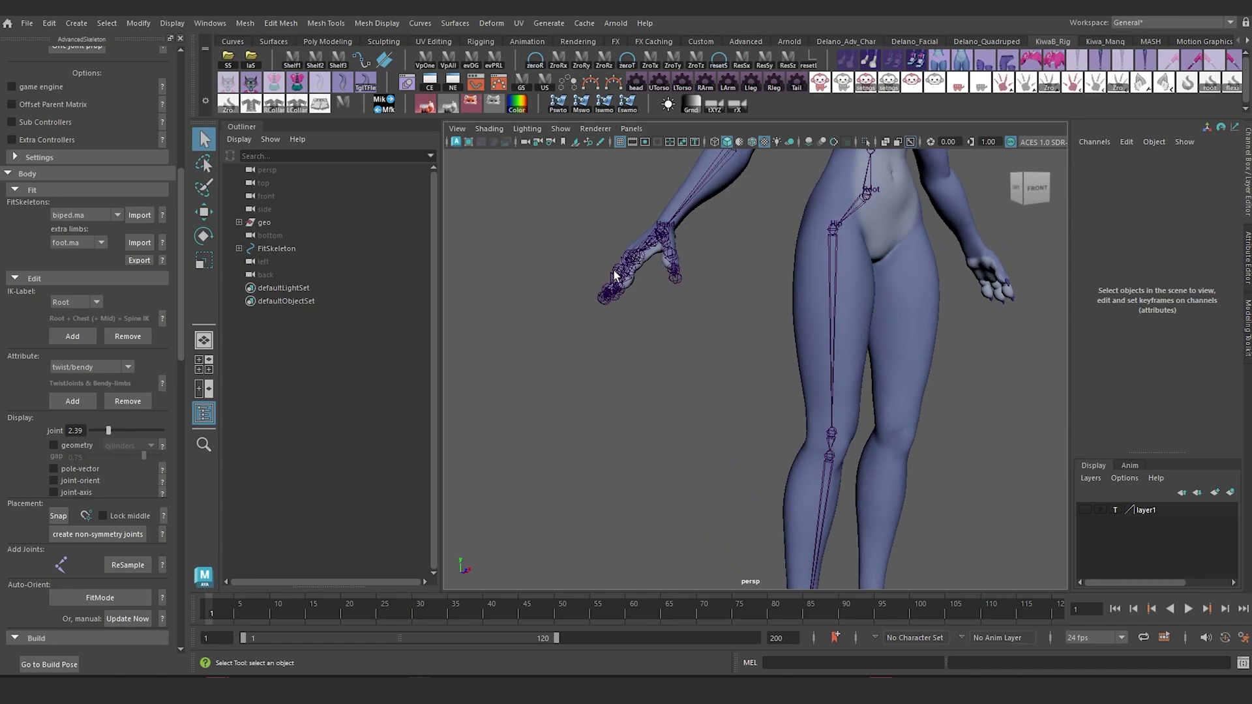
alt+drag(649, 250, 683, 339)
scroll(684, 338, up, 4)
alt+drag(679, 390, 719, 390)
alt+middle_drag(719, 390, 706, 131)
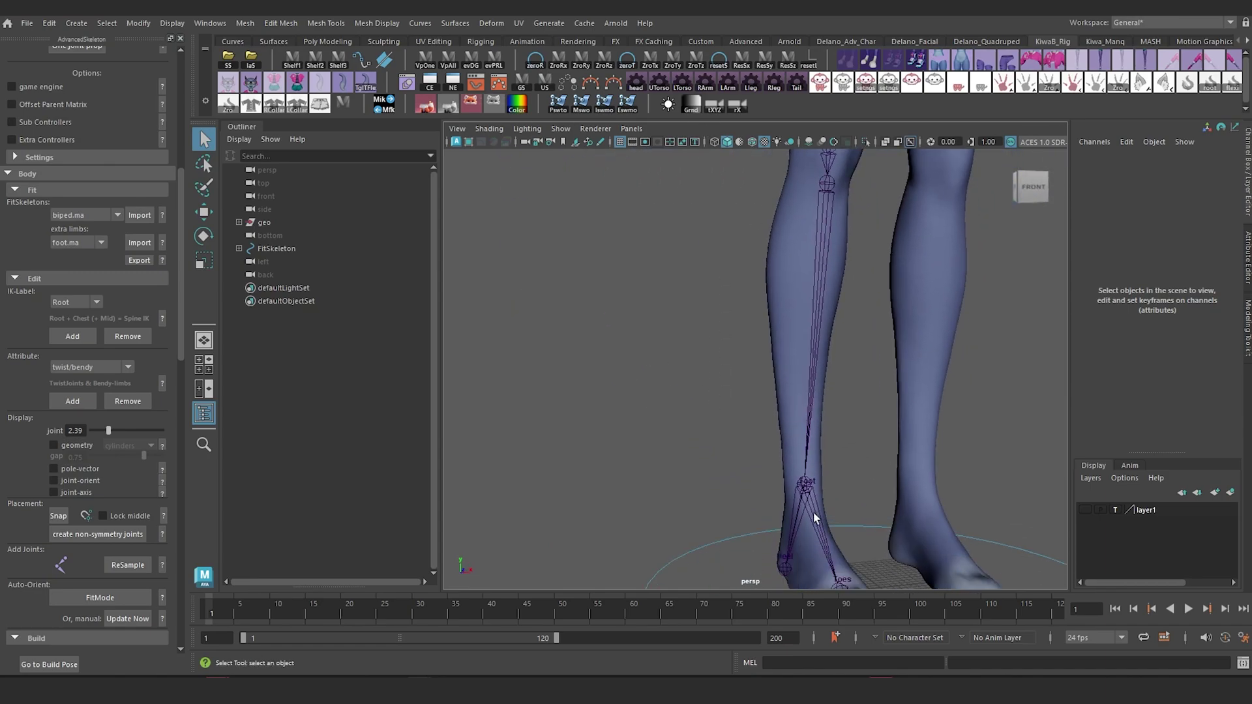
scroll(786, 475, down, 3)
alt+drag(733, 467, 690, 378)
scroll(757, 332, up, 3)
alt+middle_drag(757, 333, 693, 421)
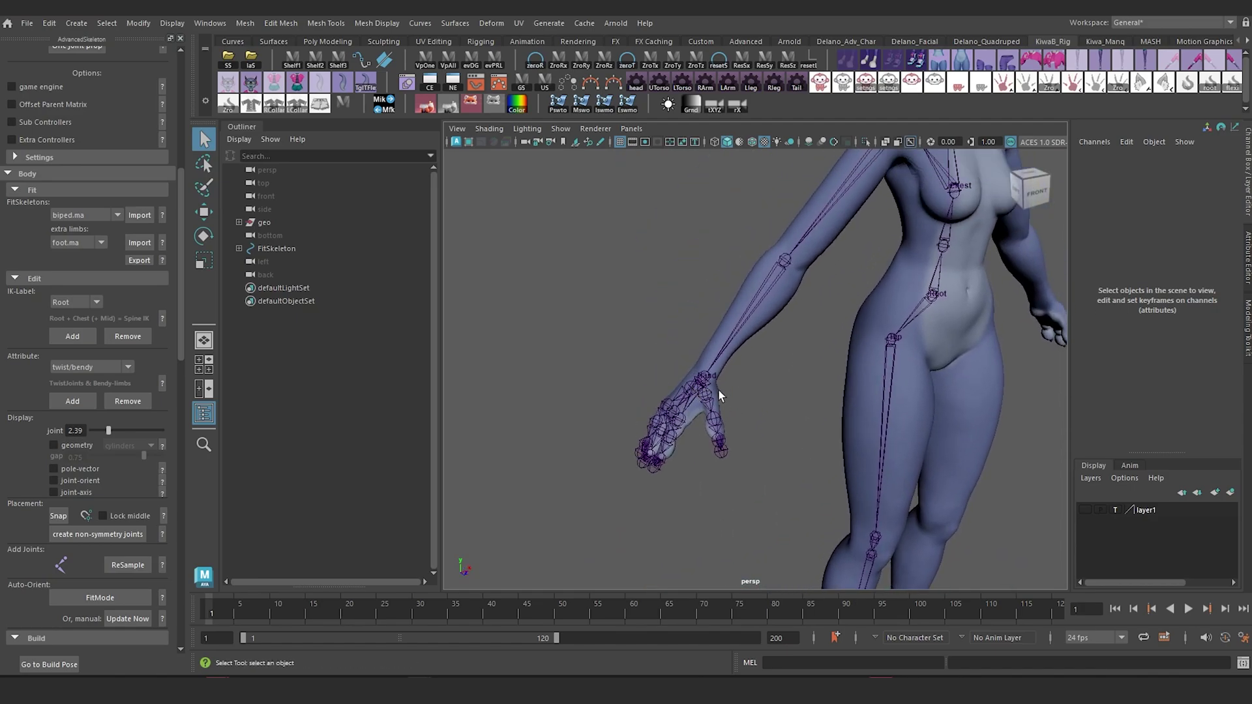
alt+middle_drag(729, 410, 654, 404)
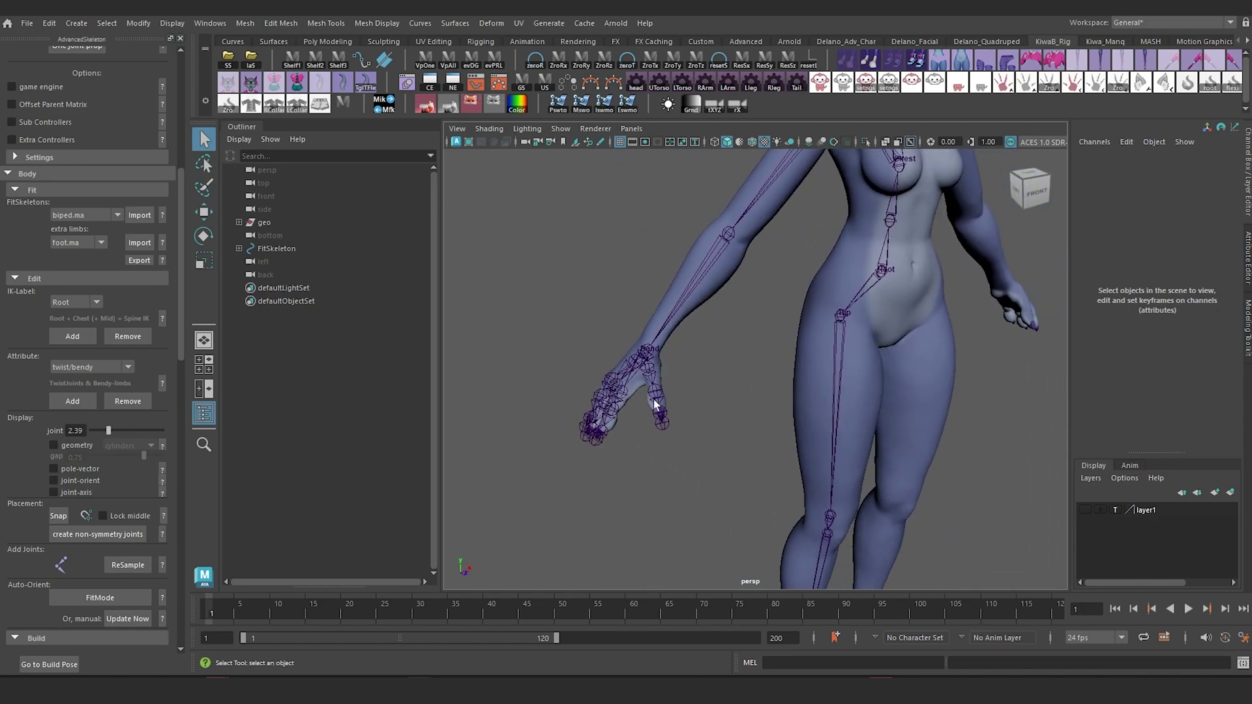
alt+drag(655, 404, 640, 392)
scroll(730, 425, up, 5)
alt+drag(749, 439, 620, 382)
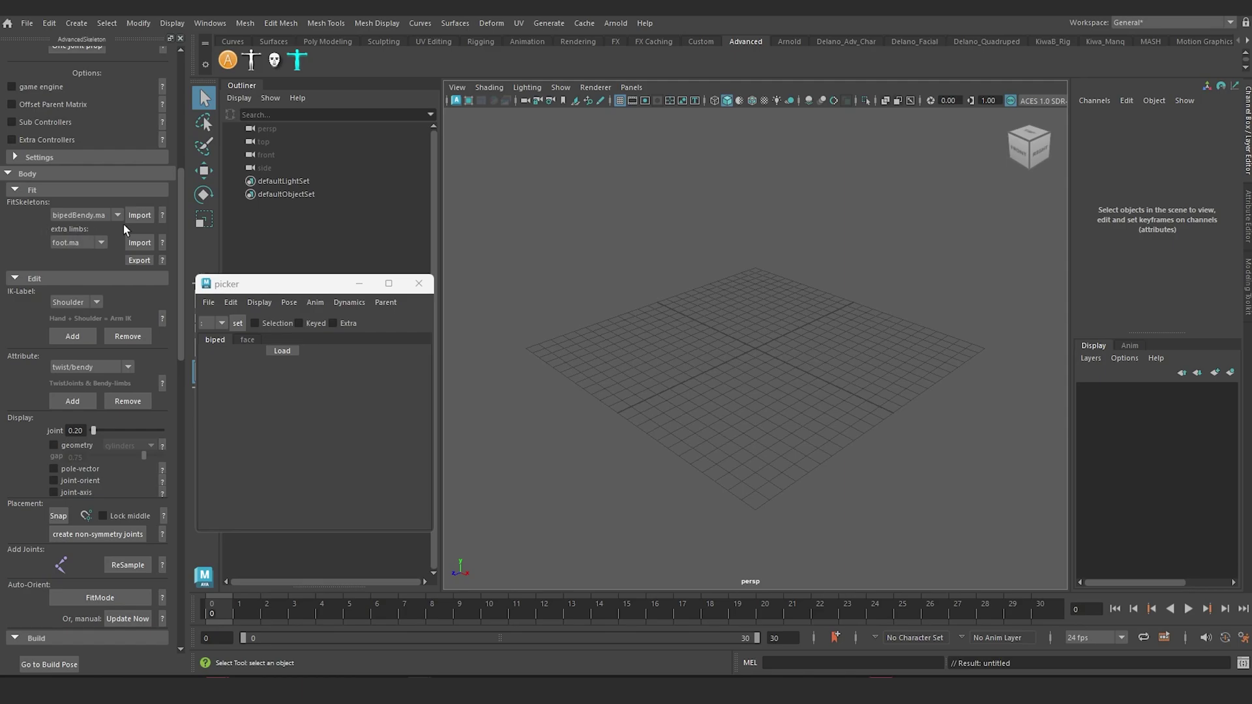
- Import the bipedBendy.ma fit skeleton and add the ikLocal attribute to its ankle joint
click(139, 216)
alt+drag(667, 437, 687, 351)
click(715, 375)
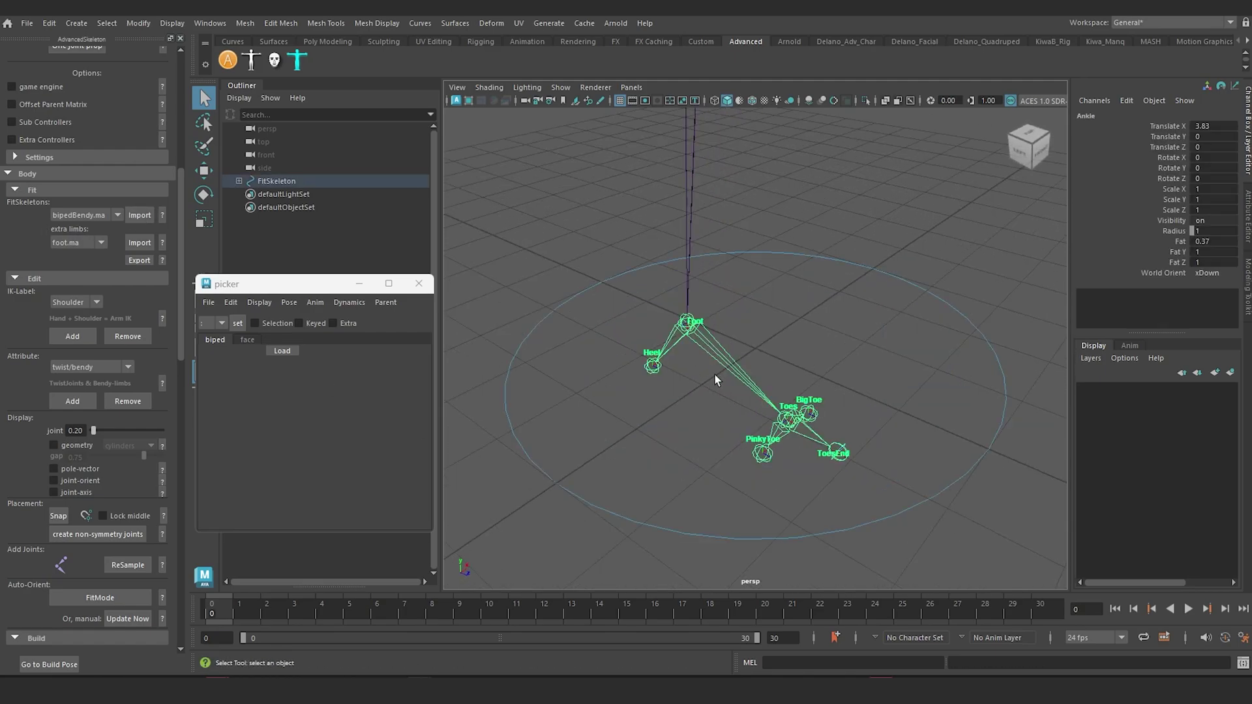
click(95, 369)
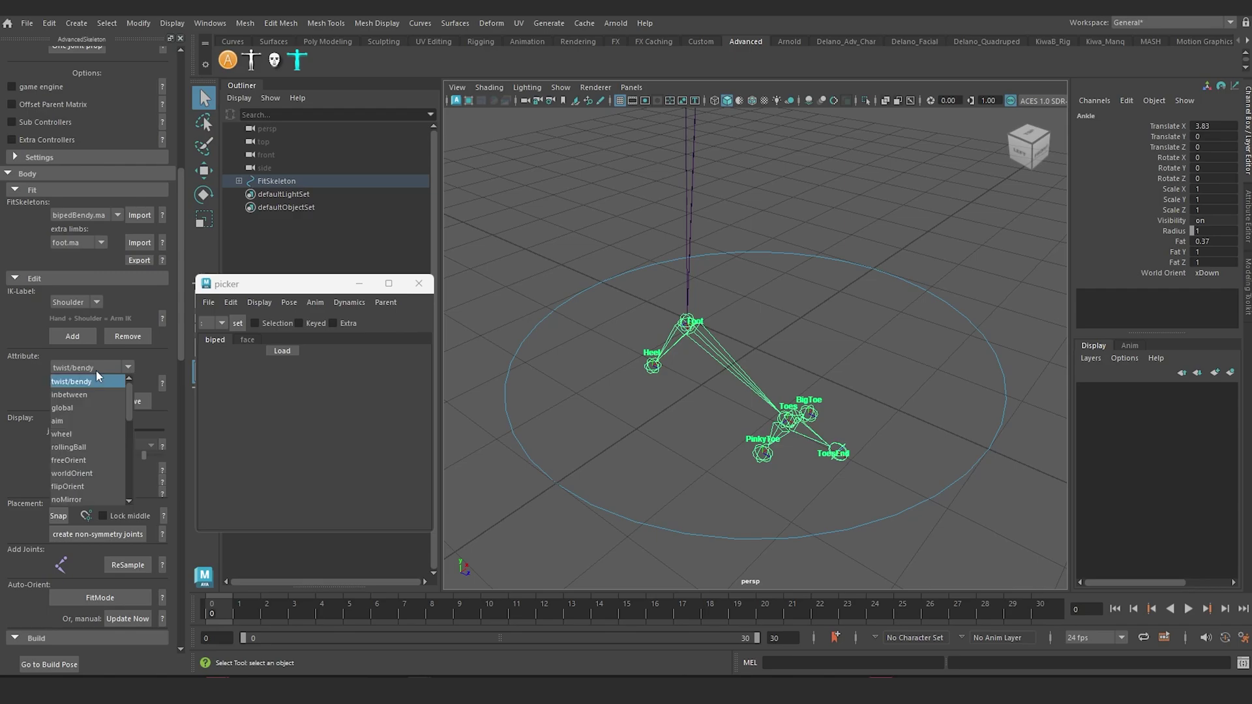
scroll(100, 471, down, 3)
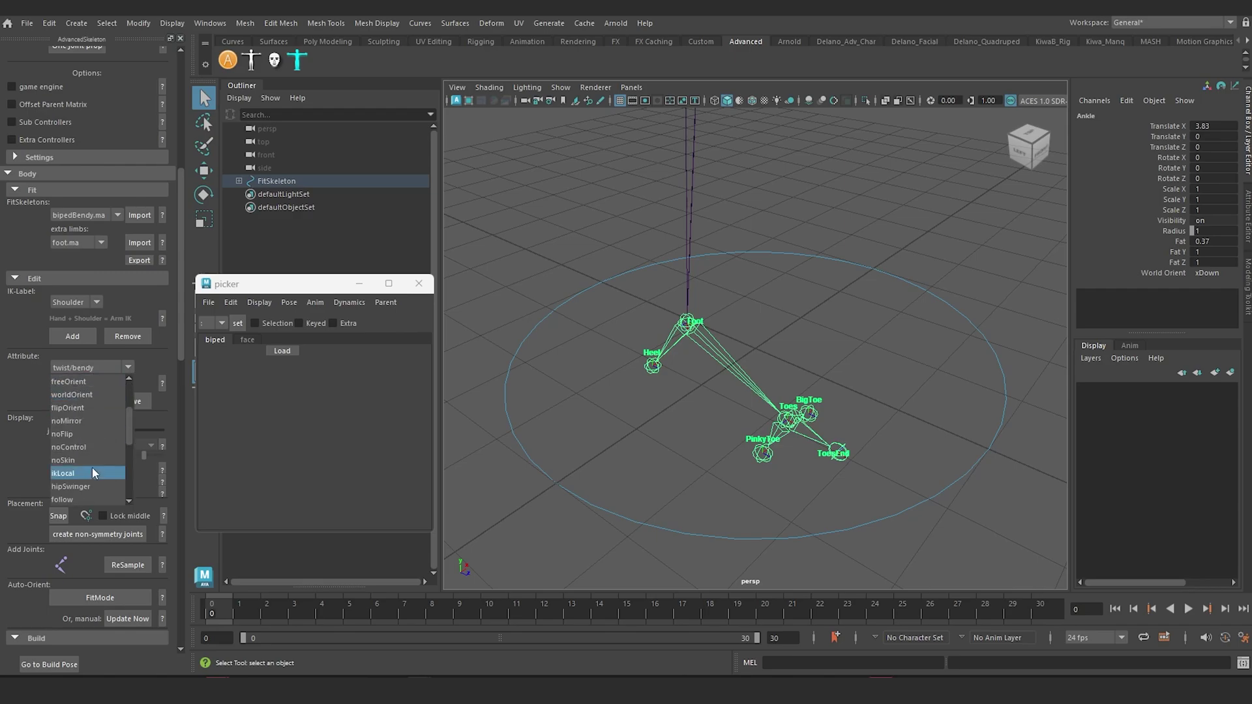
click(91, 468)
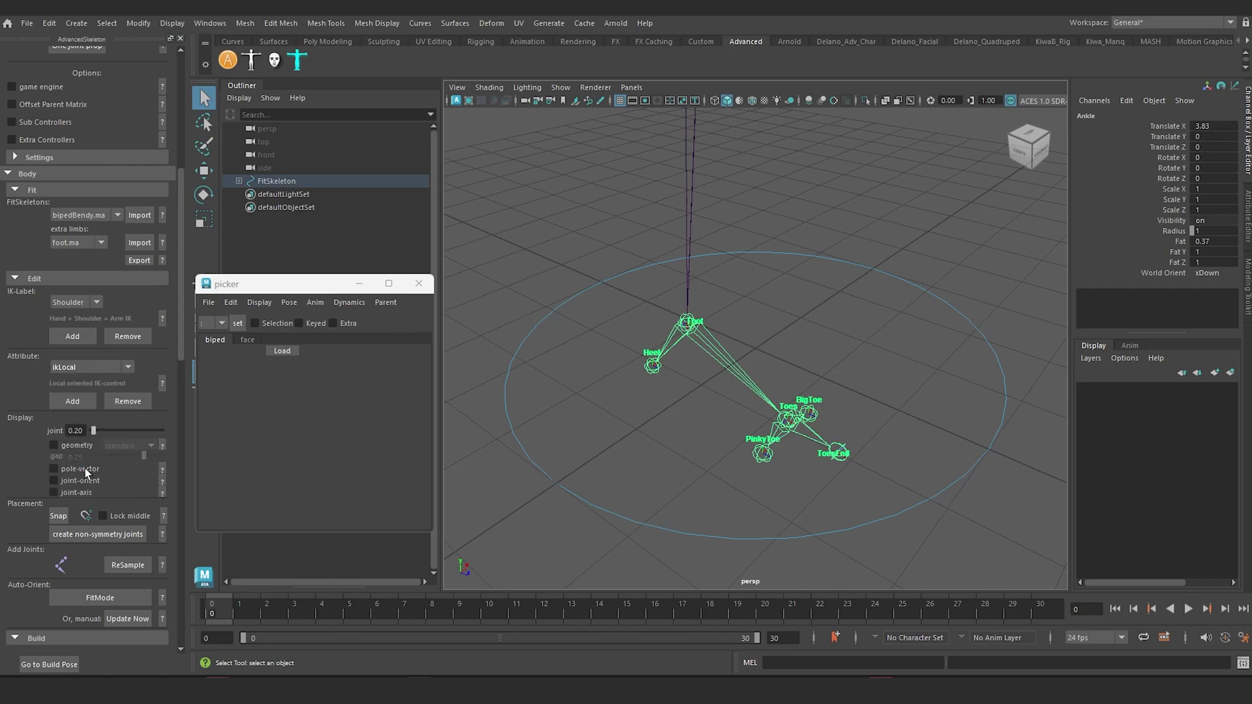
click(69, 404)
- Add the ikLocal attribute to the fit skeleton's wrist joint
alt+right_drag(687, 373, 643, 262)
alt+middle_drag(643, 262, 679, 419)
alt+drag(678, 418, 671, 441)
alt+right_drag(671, 441, 760, 378)
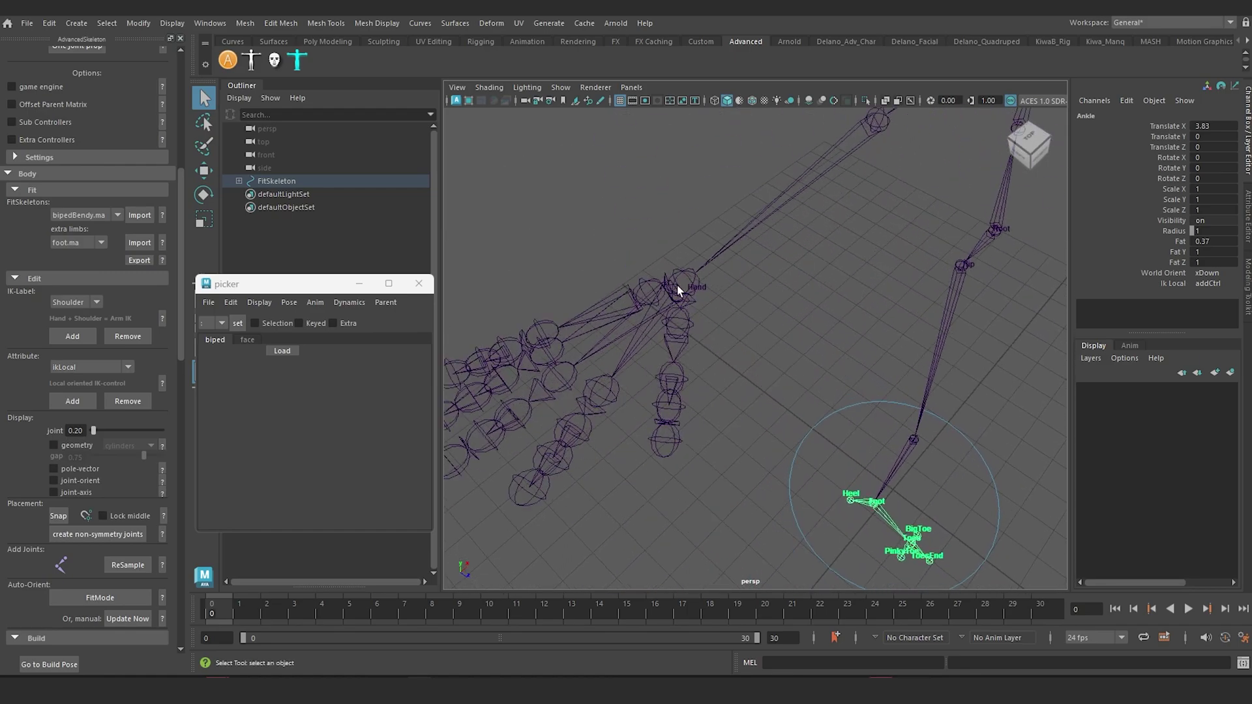
click(677, 286)
click(70, 404)
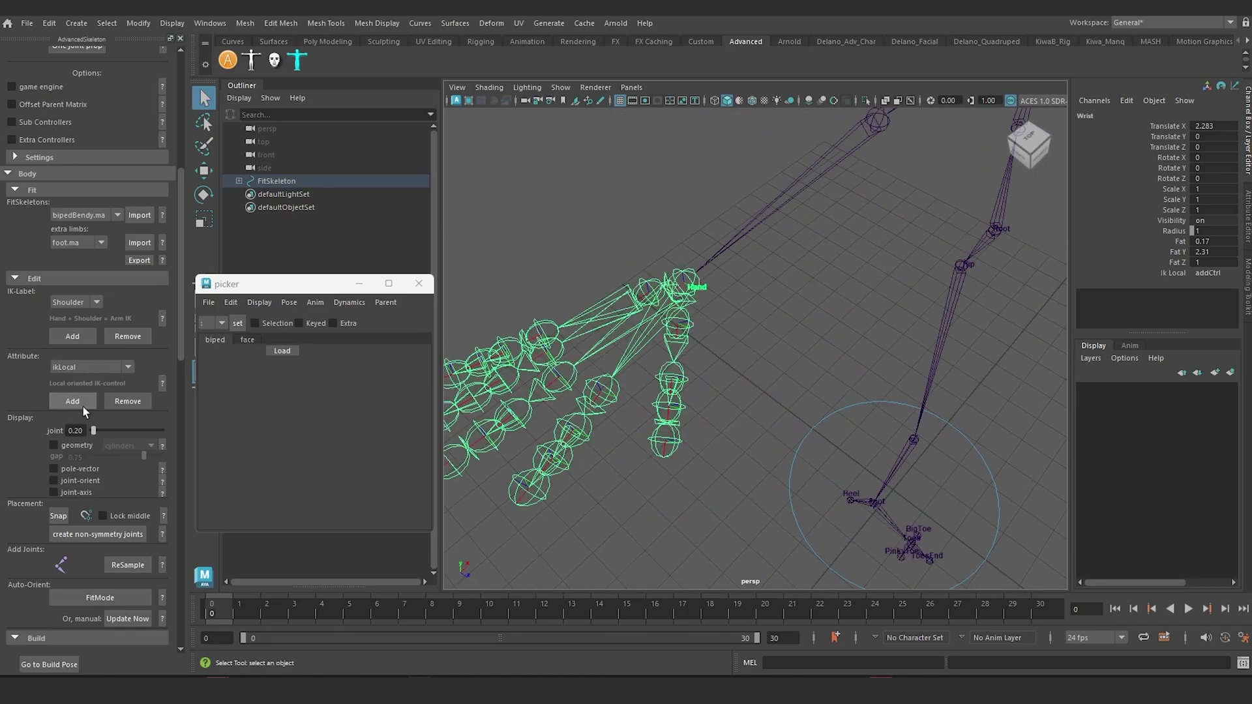
- Build the AdvancedSkeleton rig from the fit skeleton
alt+right_drag(856, 315, 837, 352)
alt+drag(837, 352, 775, 319)
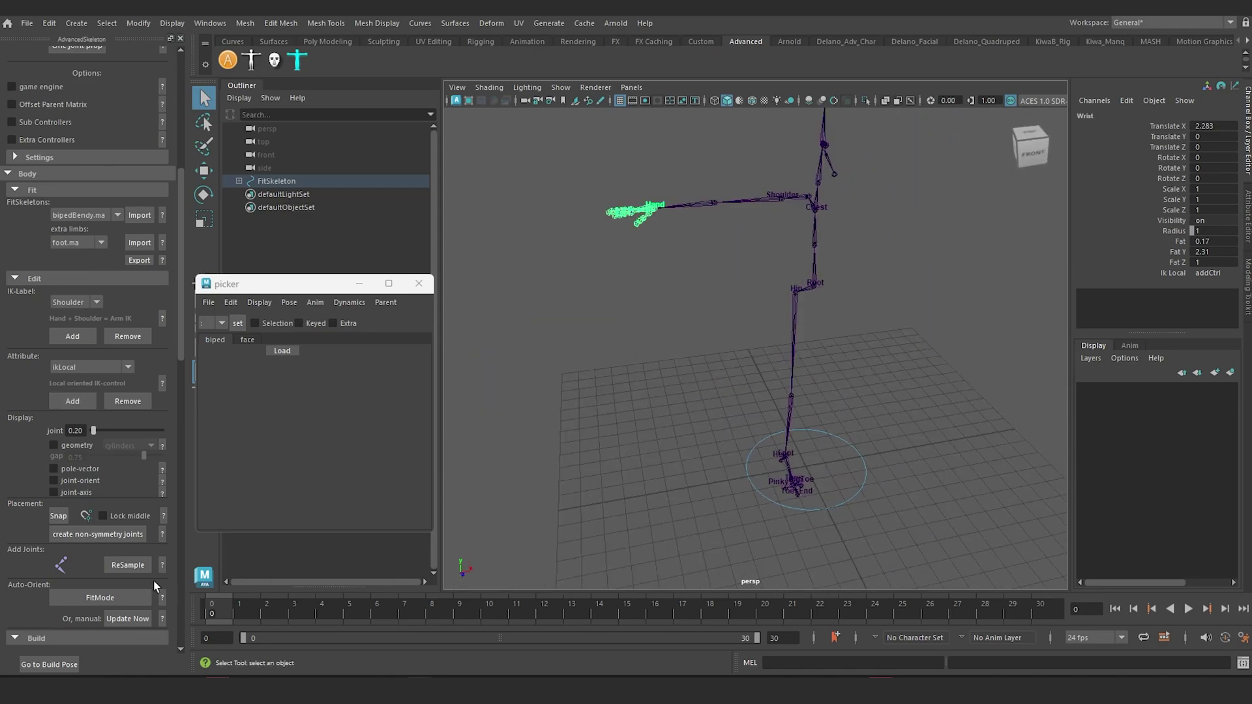
scroll(100, 464, down, 3)
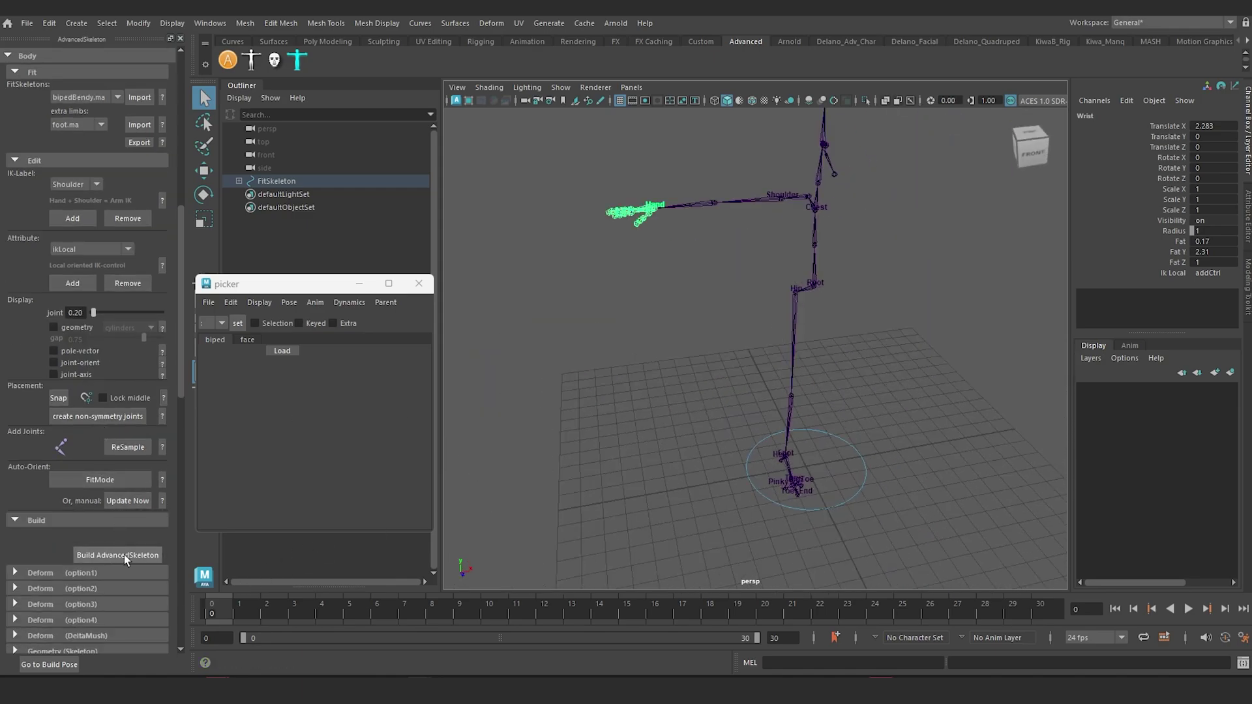
click(124, 555)
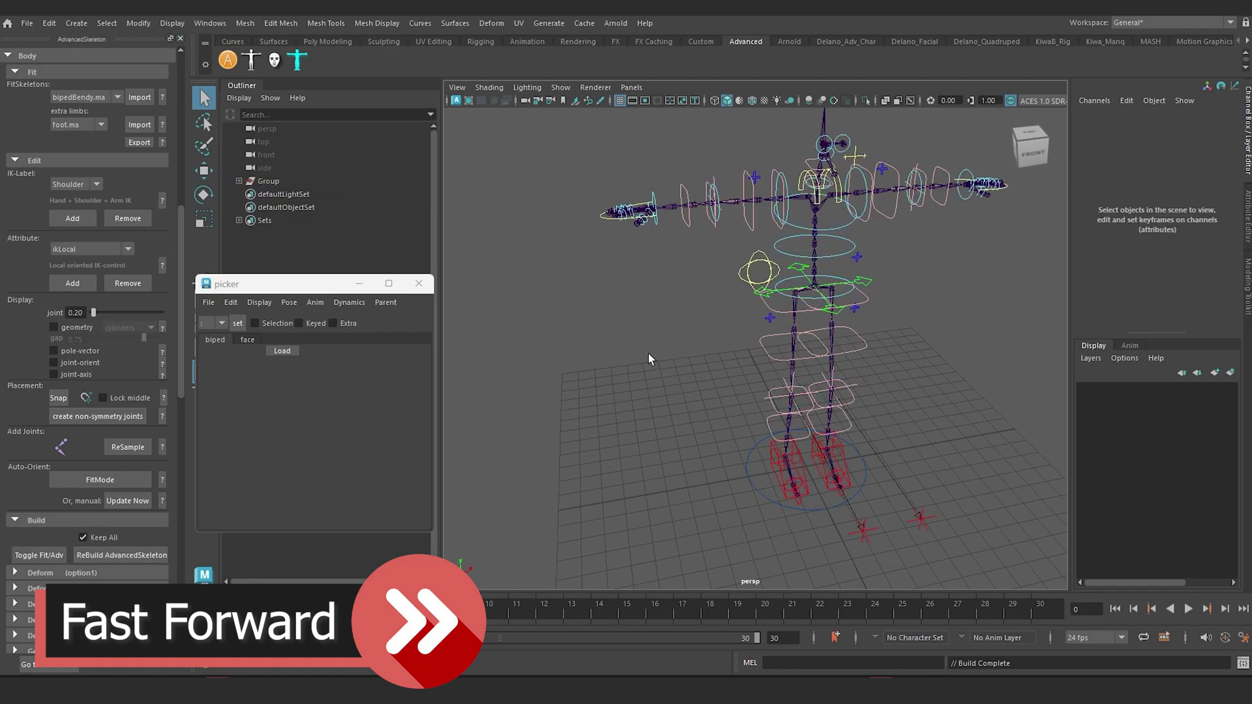
- Switch the right arm to IK by setting FKIKBlend to 10 on FKIKArm_R
alt+middle_drag(636, 269, 708, 384)
scroll(660, 347, up, 5)
alt+drag(709, 389, 886, 253)
click(921, 253)
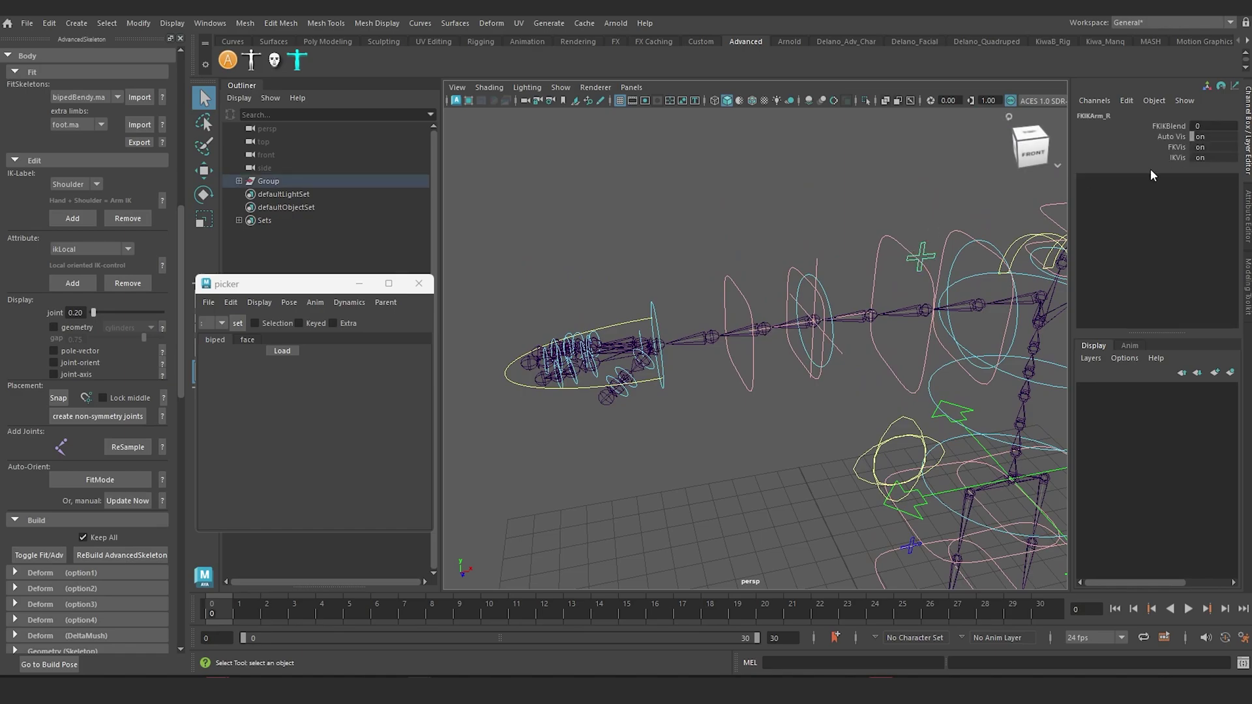
click(1171, 126)
middle_drag(732, 190, 790, 190)
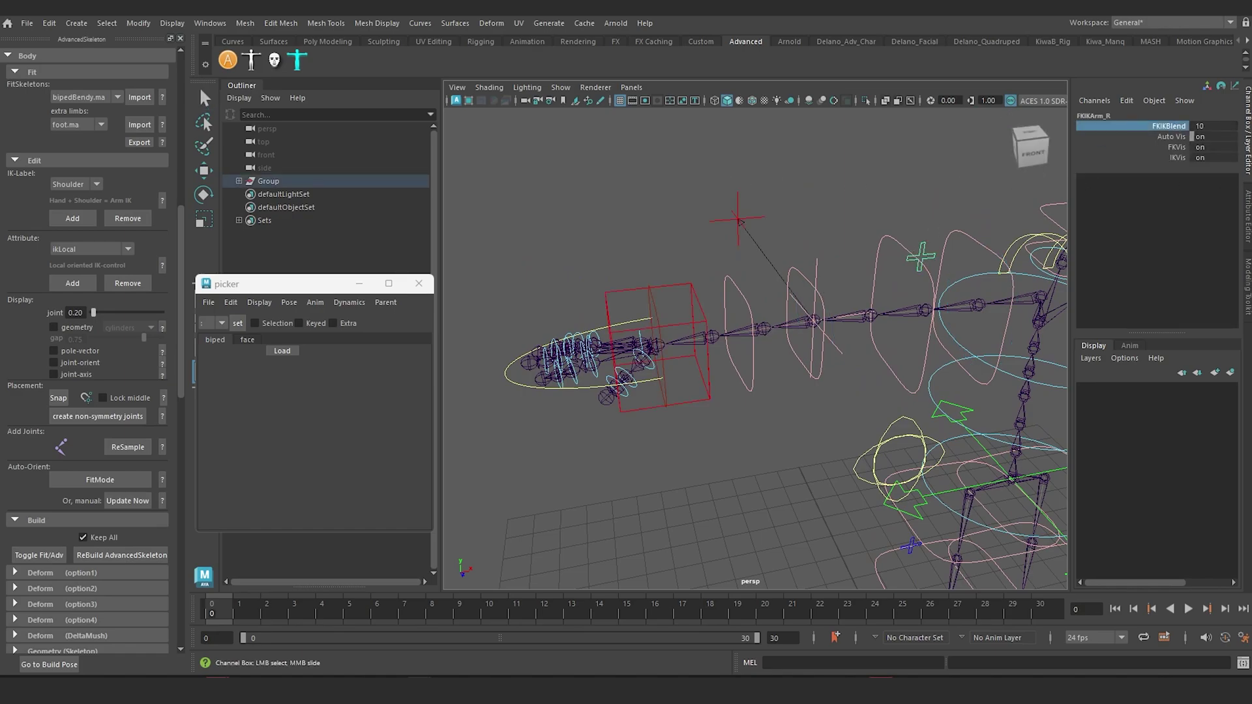
- Select the IKLocalArm_R control and examine it around the right wrist
alt+drag(896, 375, 899, 364)
click(793, 270)
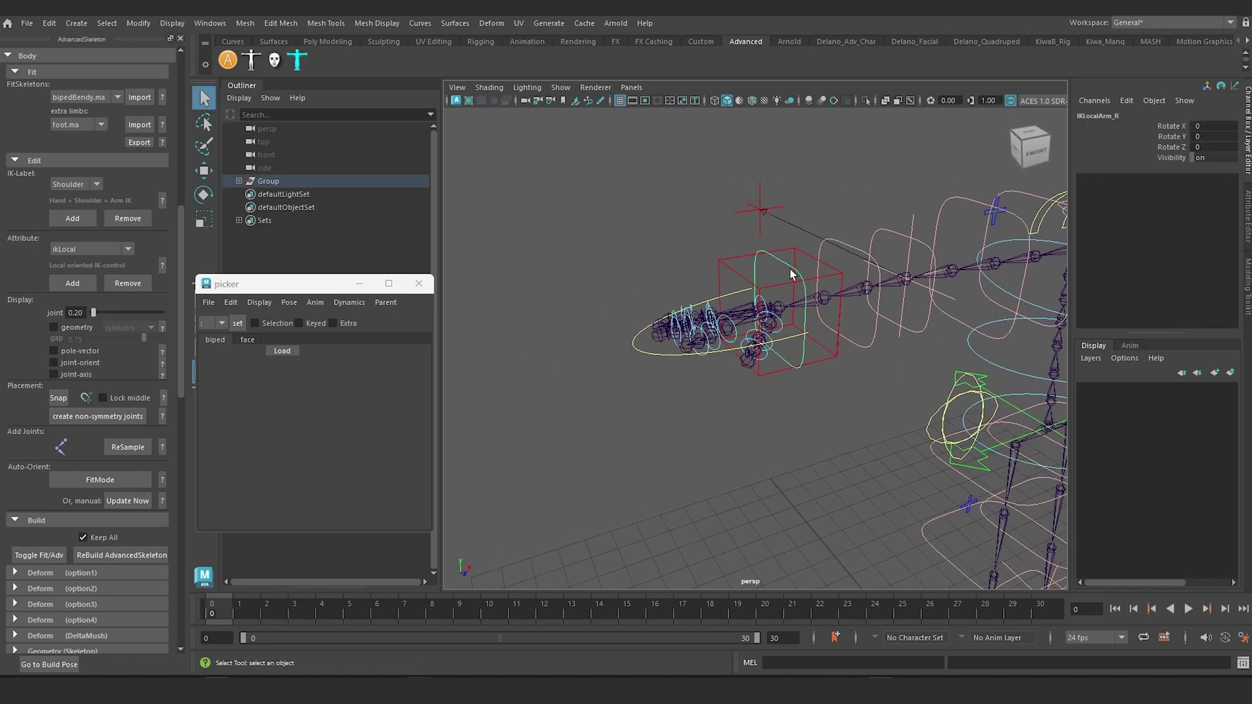
alt+drag(789, 268, 733, 299)
scroll(767, 294, down, 5)
alt+middle_drag(765, 303, 736, 266)
scroll(689, 273, up, 3)
alt+drag(661, 233, 681, 316)
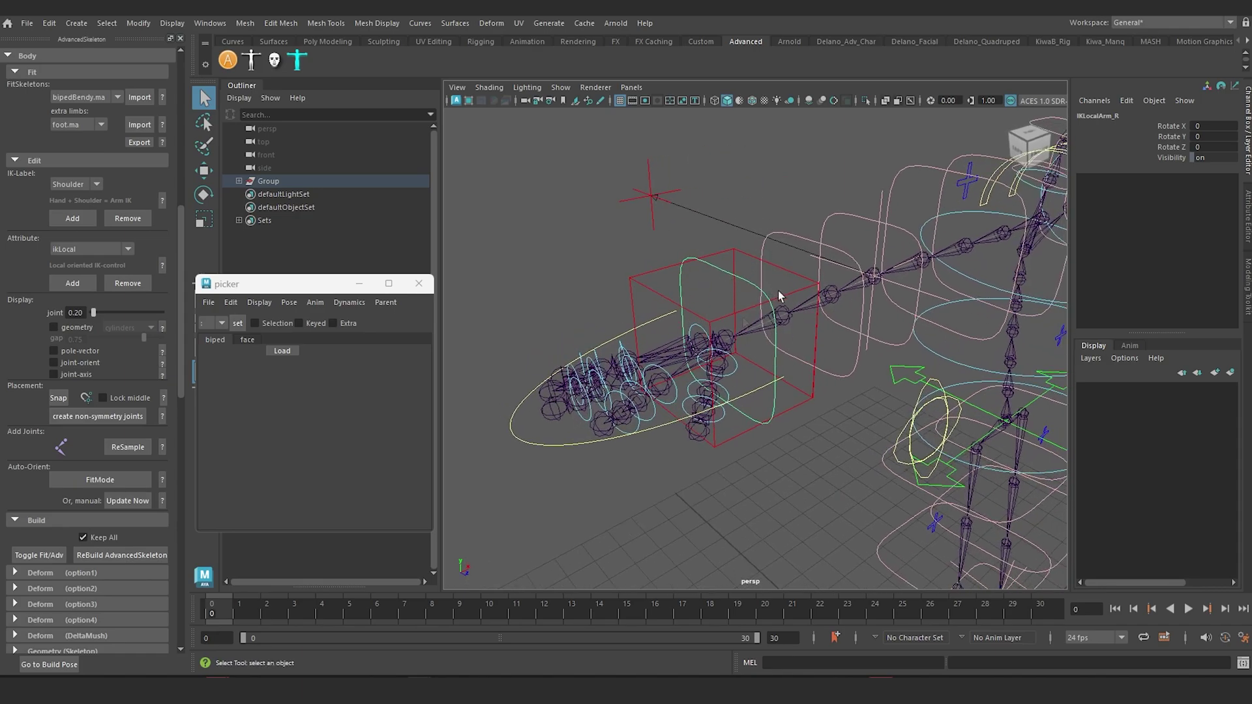
alt+drag(779, 300, 745, 249)
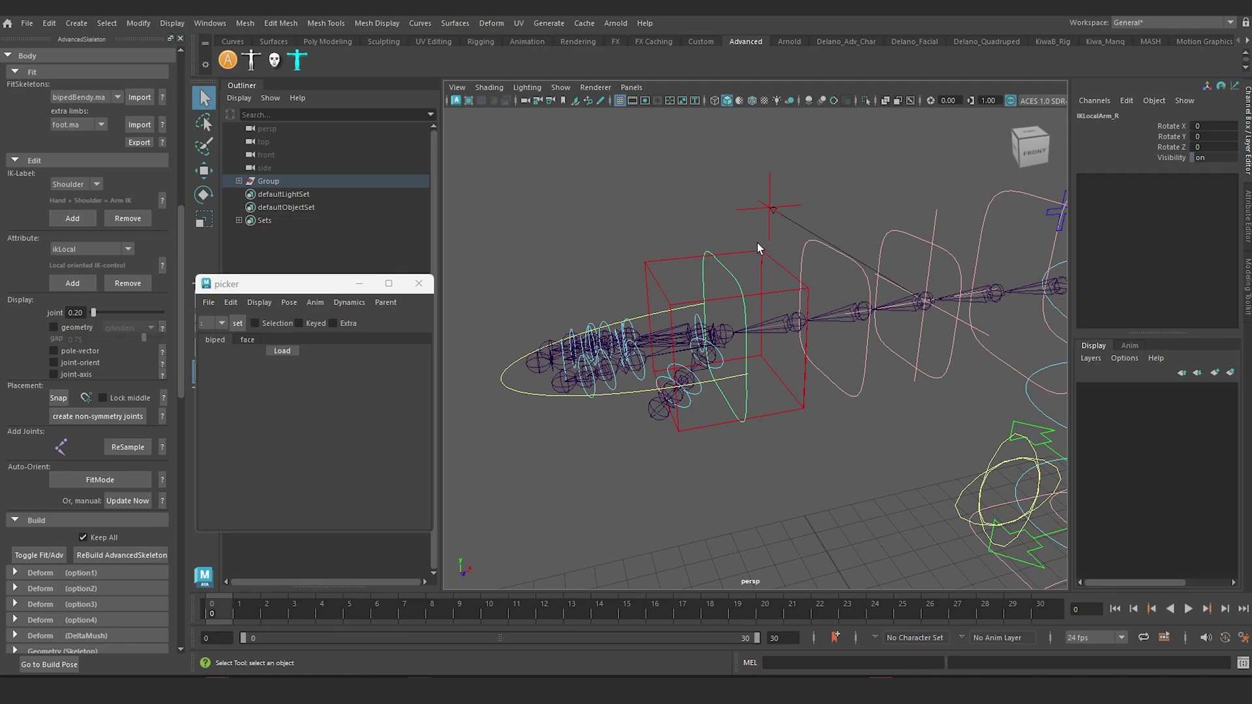
- Inspect the channels of IKArm_R and IKLocalArm_R, and of the extra group above each control
click(763, 250)
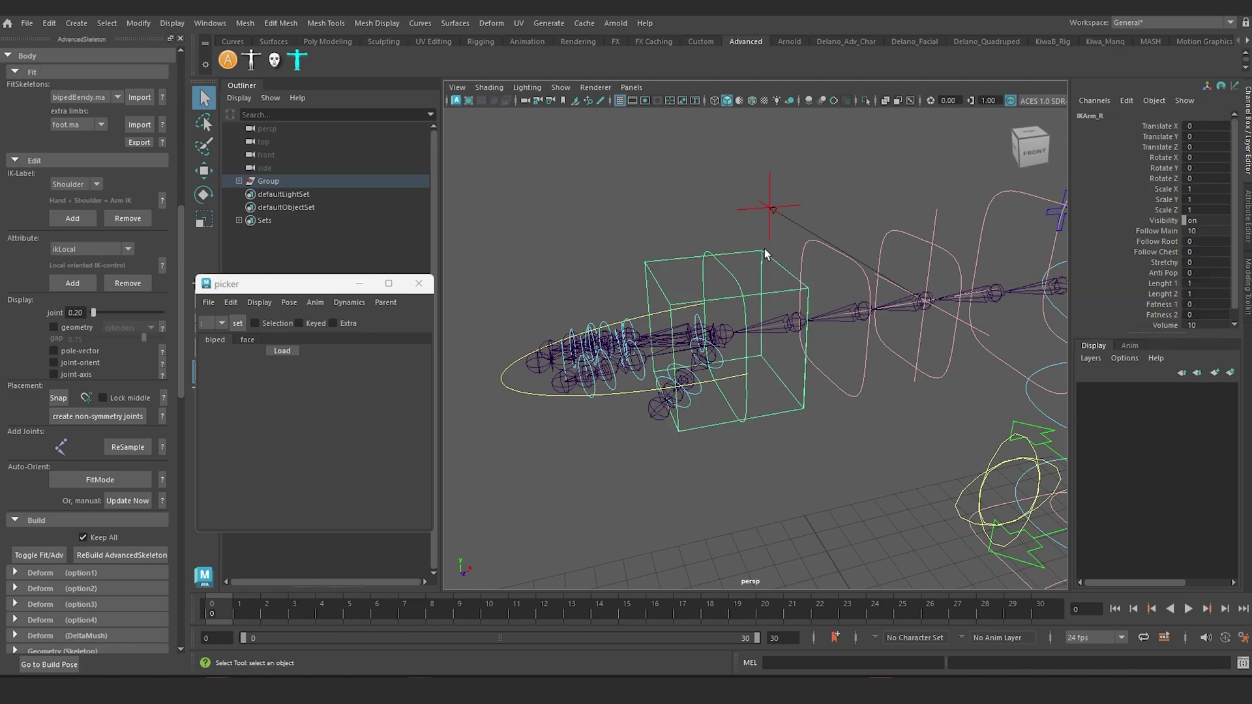
click(681, 218)
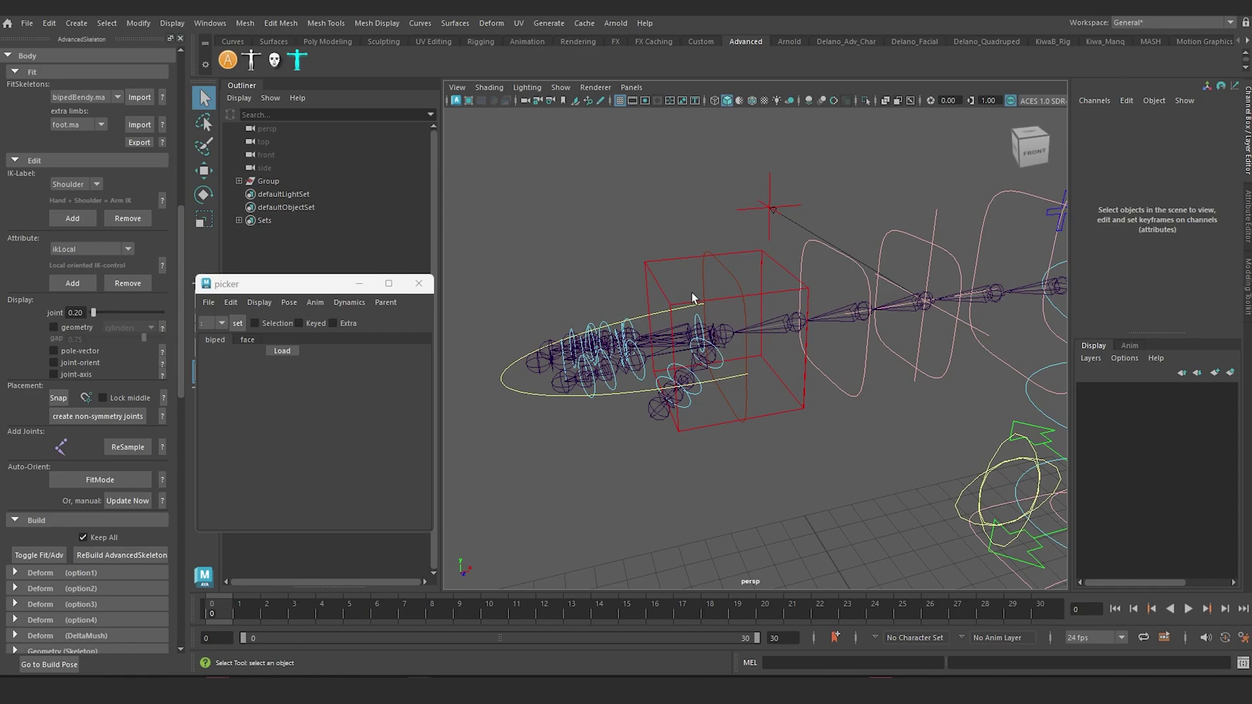
click(750, 252)
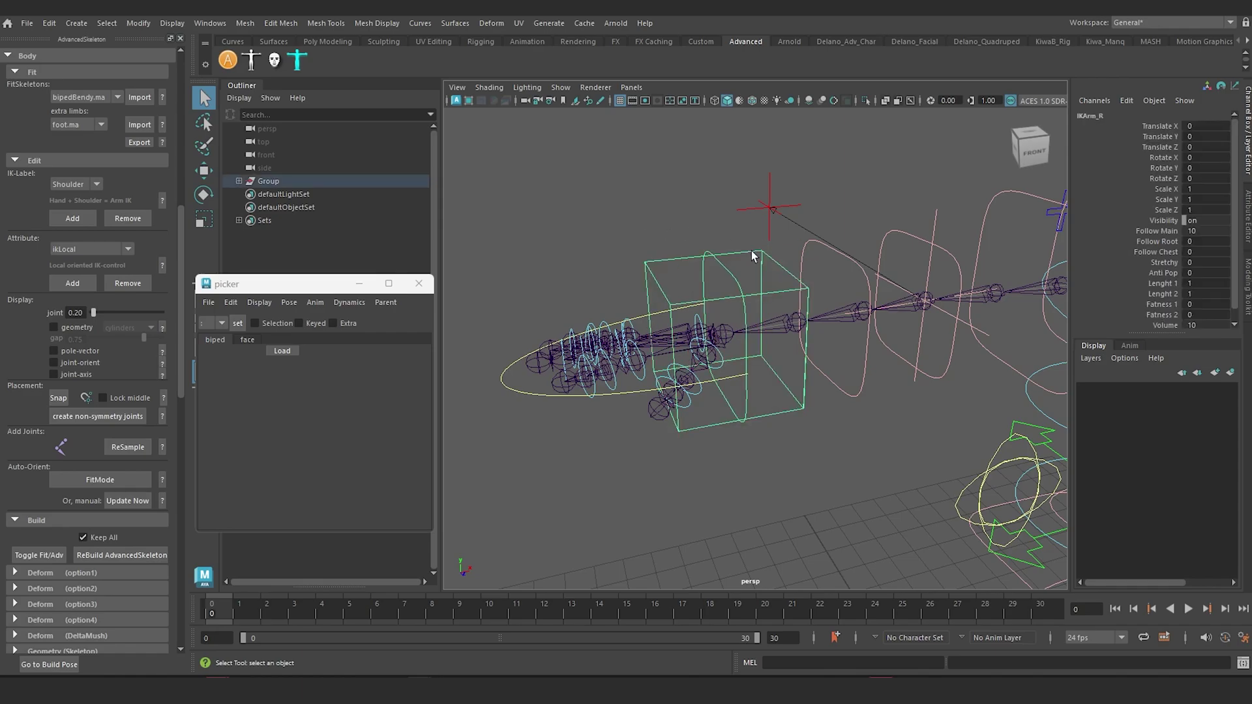
key(Up)
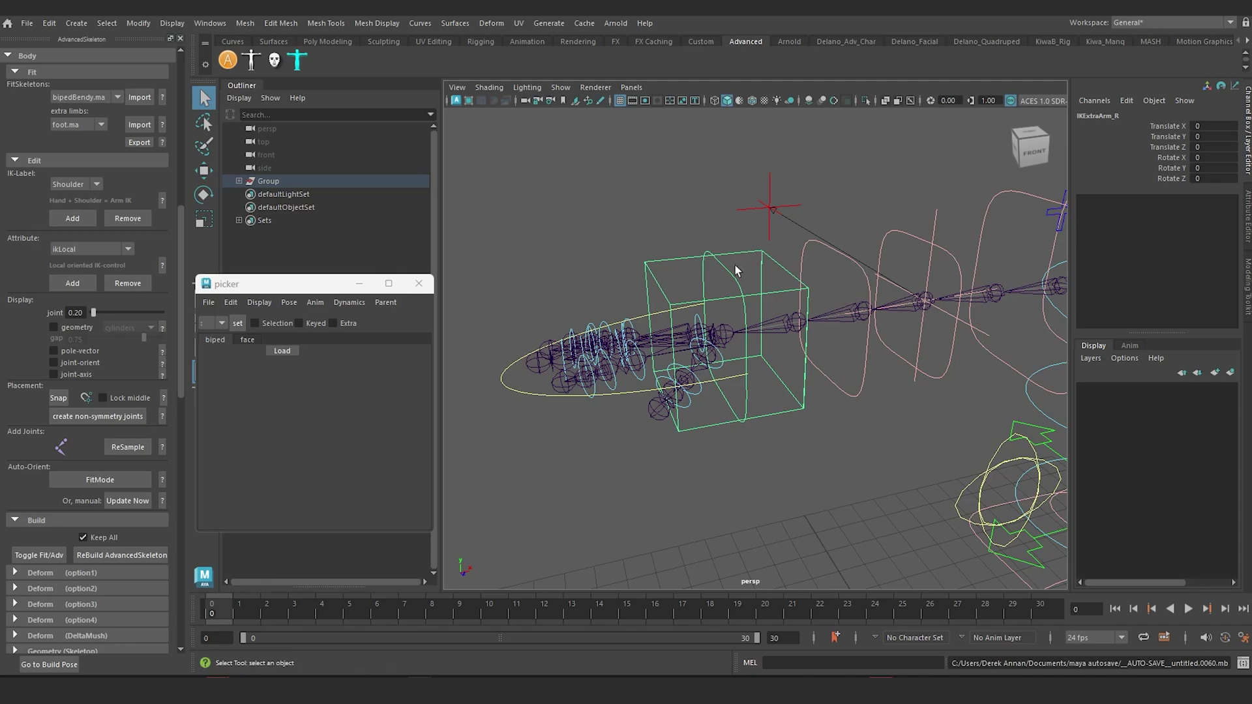
click(726, 268)
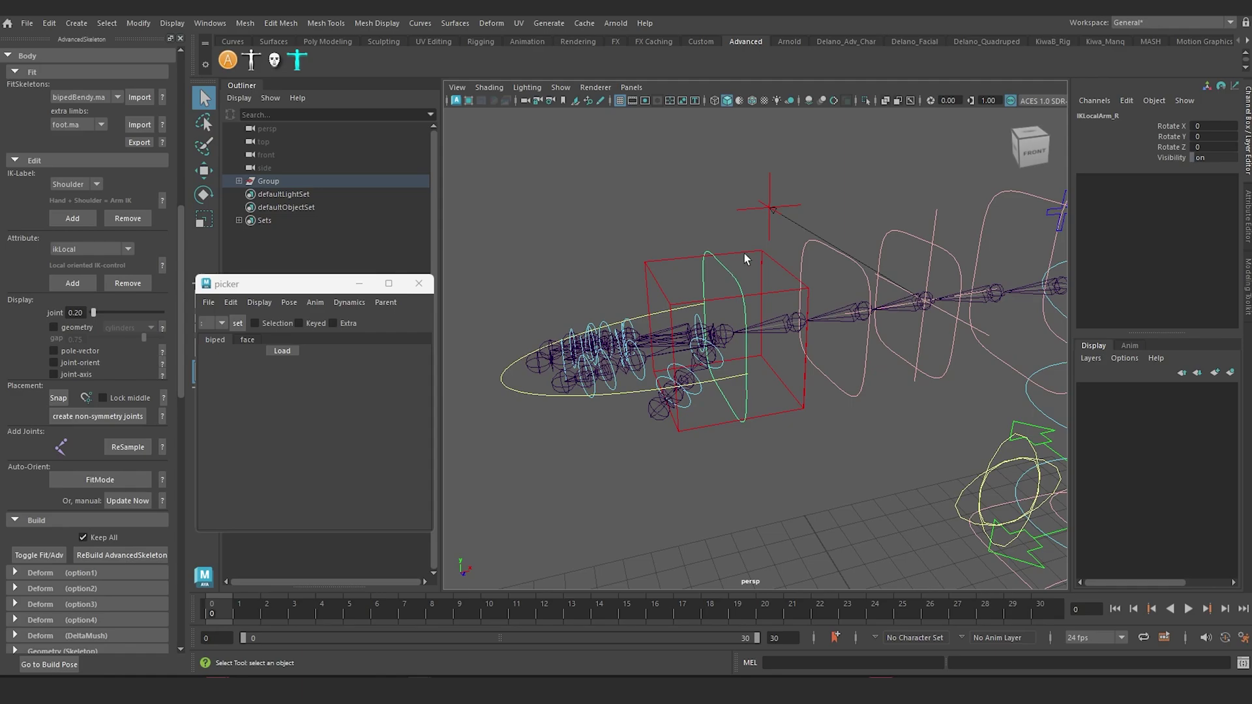
key(Up)
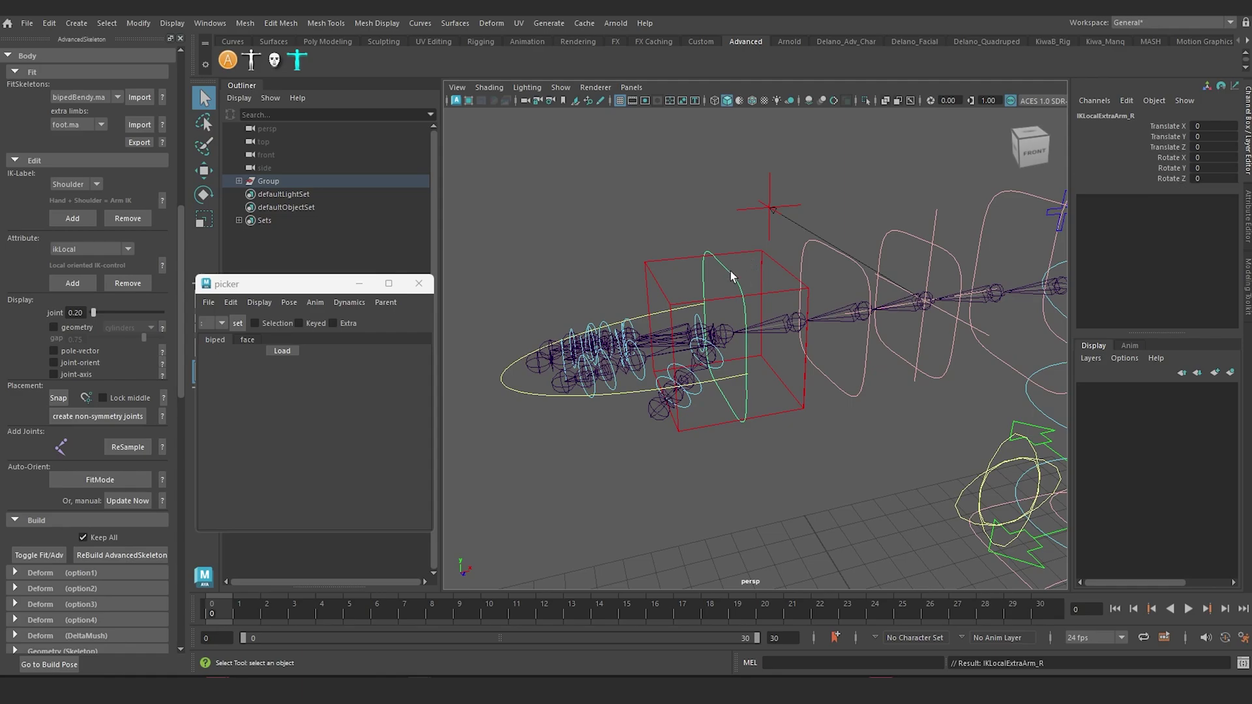
- Set FKIKBlend to 10 on the right leg's FKIKLeg_R switch control
scroll(822, 368, down, 5)
alt+middle_drag(852, 405, 789, 422)
scroll(803, 424, up, 2)
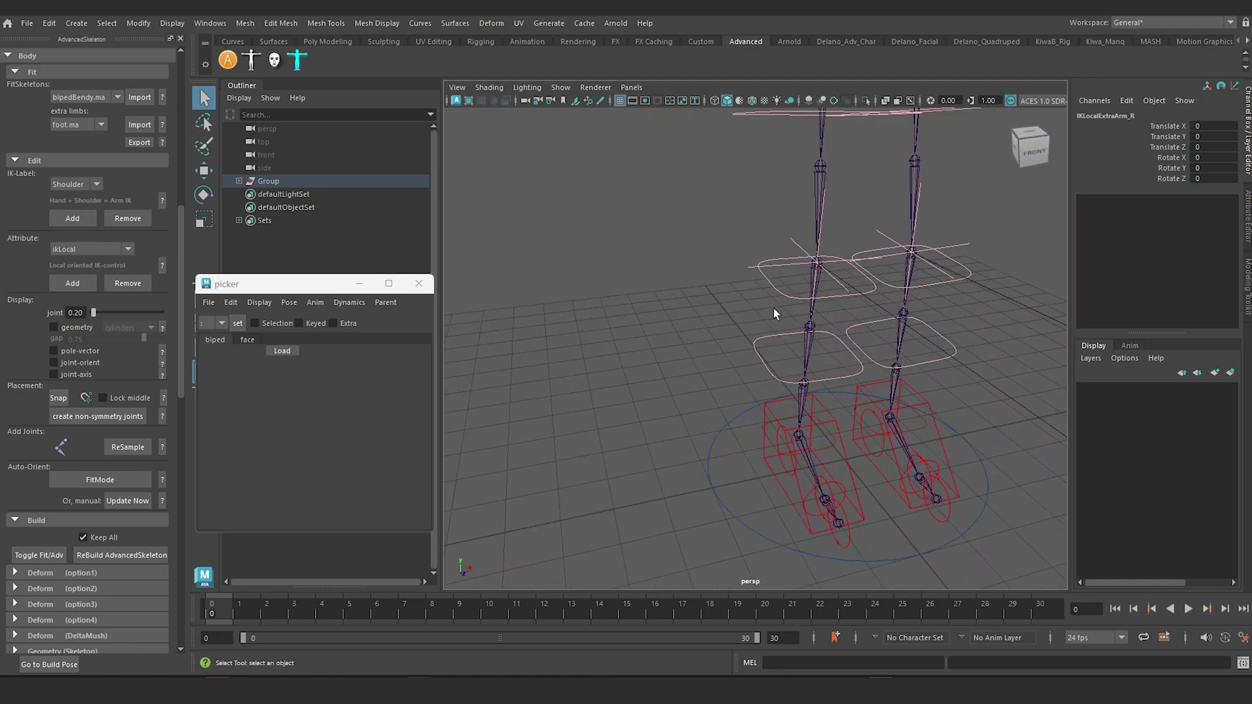
scroll(775, 313, down, 2)
alt+middle_drag(803, 356, 803, 428)
click(761, 202)
click(1162, 126)
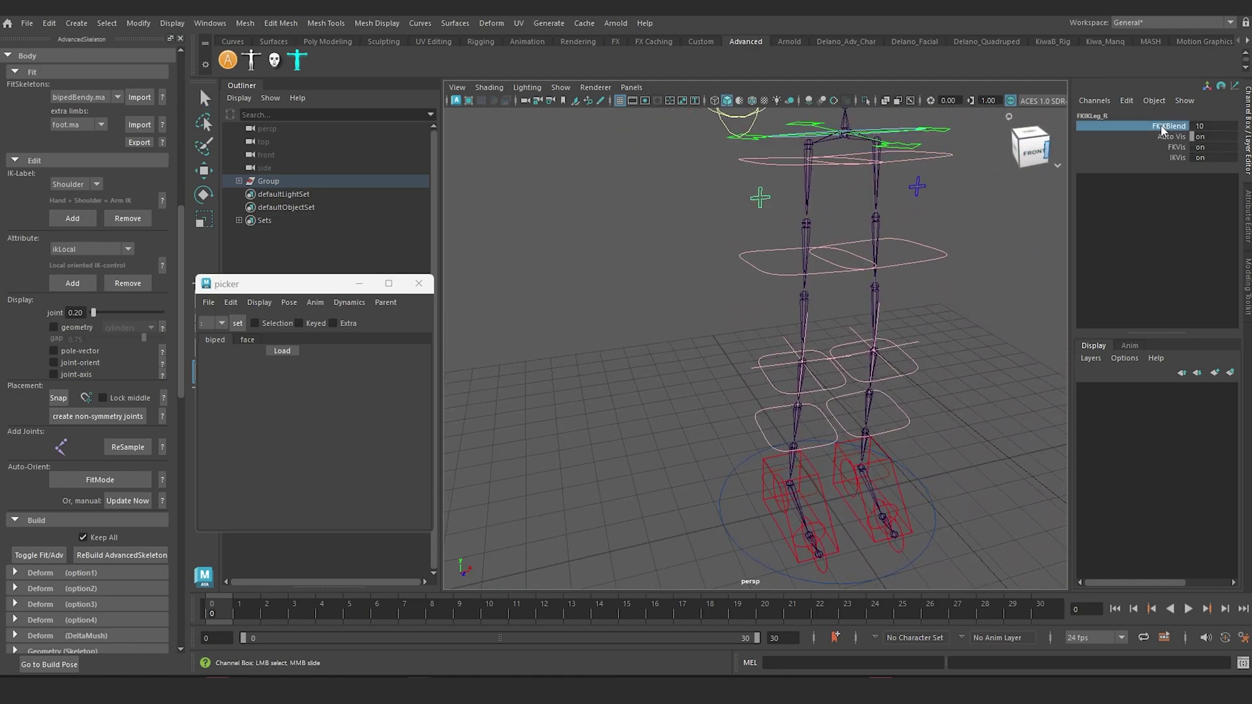
middle_drag(895, 257, 1039, 293)
scroll(725, 523, up, 3)
alt+middle_drag(804, 504, 822, 437)
scroll(821, 437, down, 2)
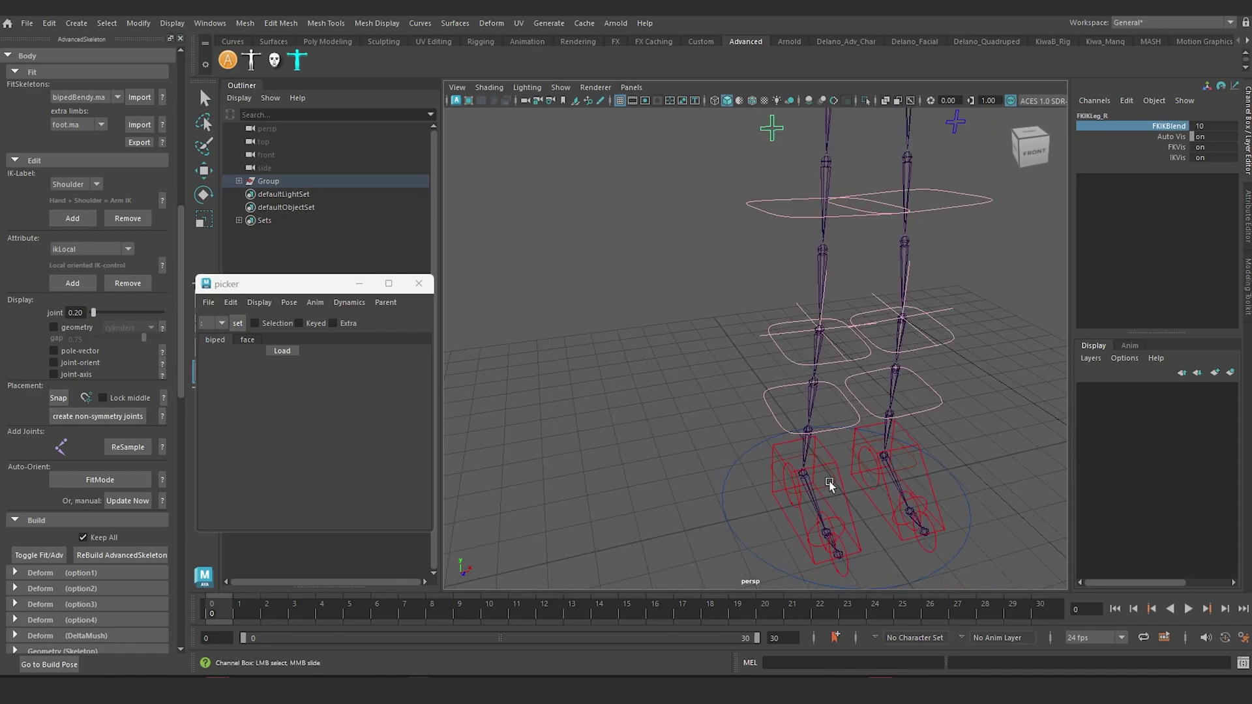
- Select the IKLeg_R control and examine the controls around the right ankle and foot
click(825, 502)
key(f)
scroll(808, 462, down, 7)
alt+drag(800, 456, 809, 448)
scroll(776, 400, up, 4)
alt+middle_drag(775, 400, 787, 441)
alt+drag(786, 441, 775, 436)
drag(685, 312, 749, 397)
scroll(707, 333, down, 4)
scroll(741, 388, up, 3)
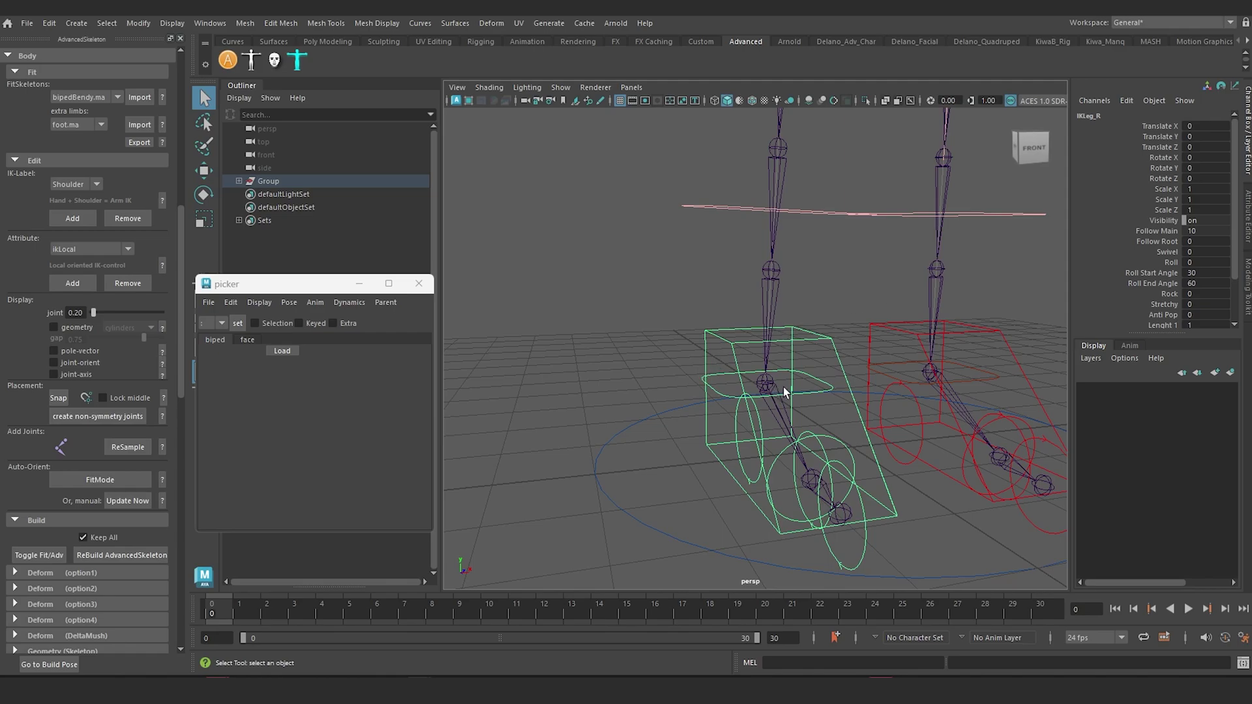
- Rotate the IKLeg_R foot control around Y to about -40.5 degrees with the Rotate tool active
key(e)
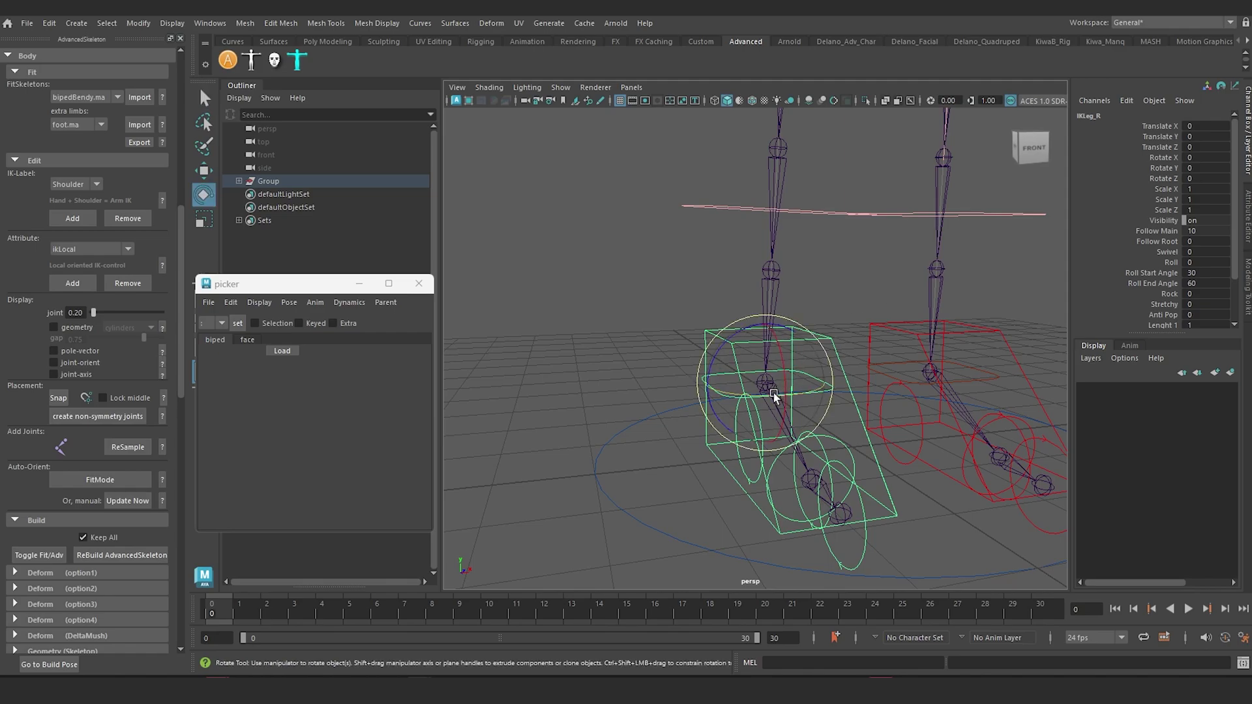
click(1165, 168)
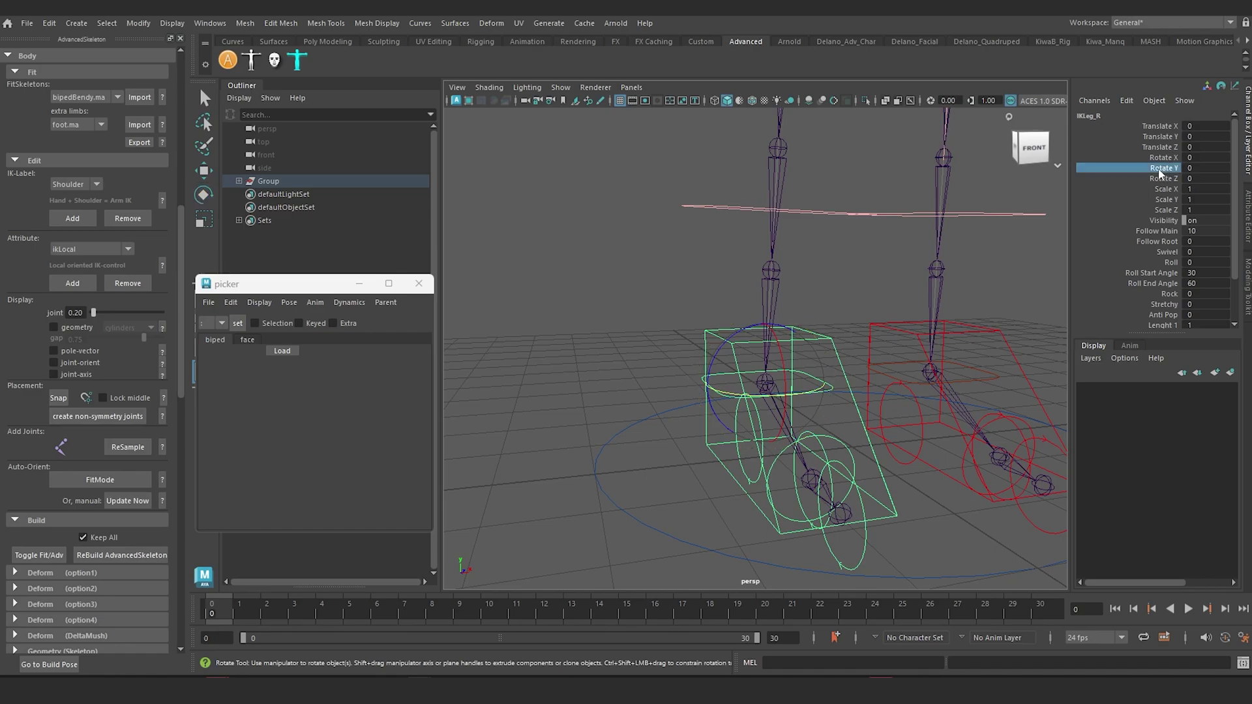
middle_drag(700, 271, 770, 280)
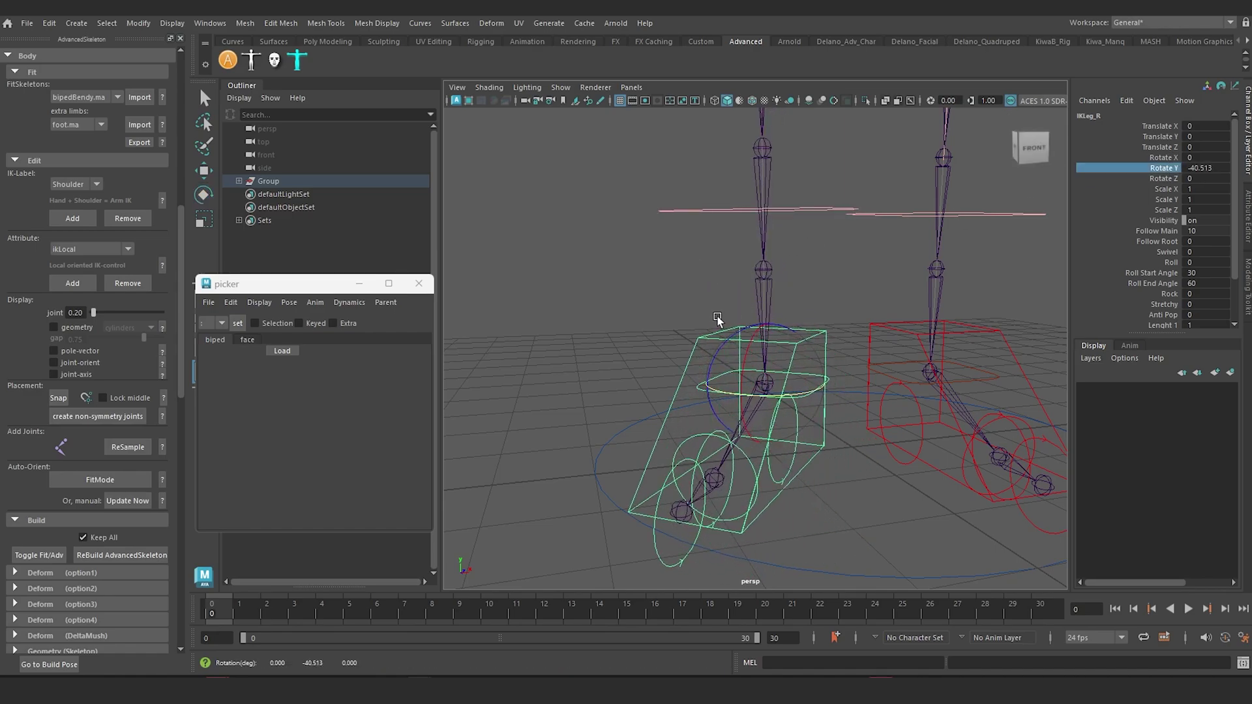
key(e)
click(727, 347)
click(777, 319)
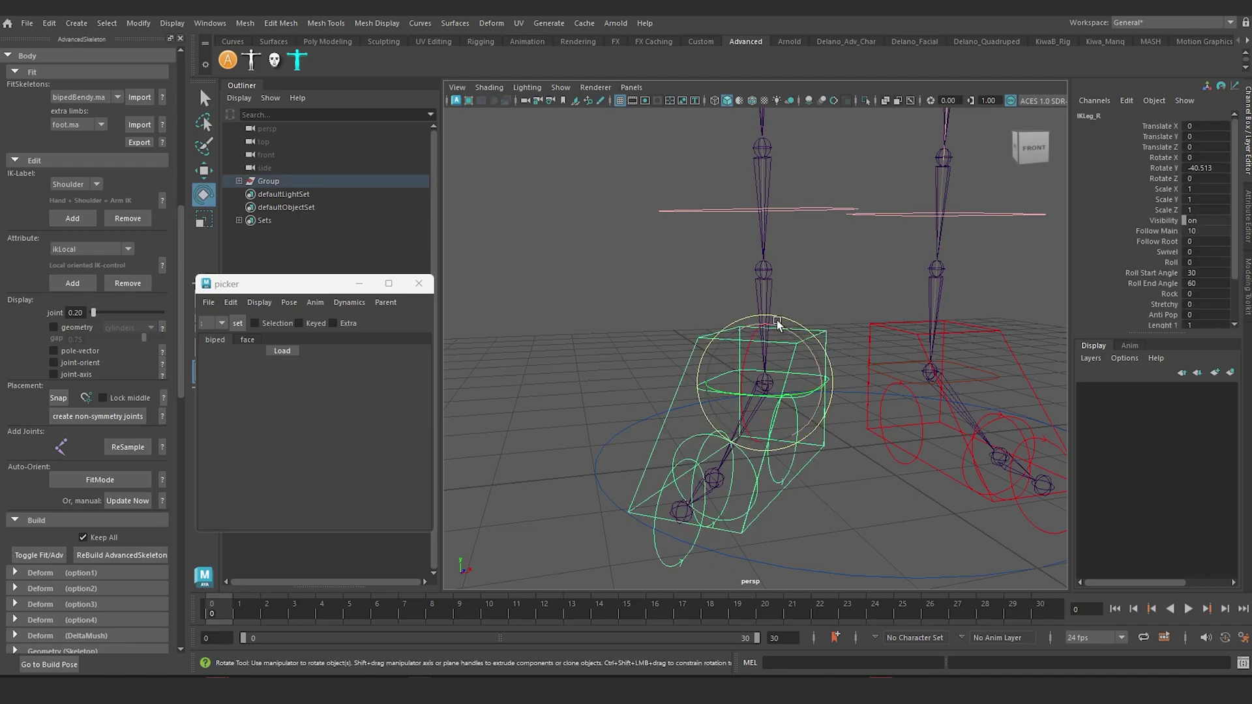
- Select the IKExtraLeg_R group above the right foot control and rotate it around Z to about 27.7 degrees
key(Up)
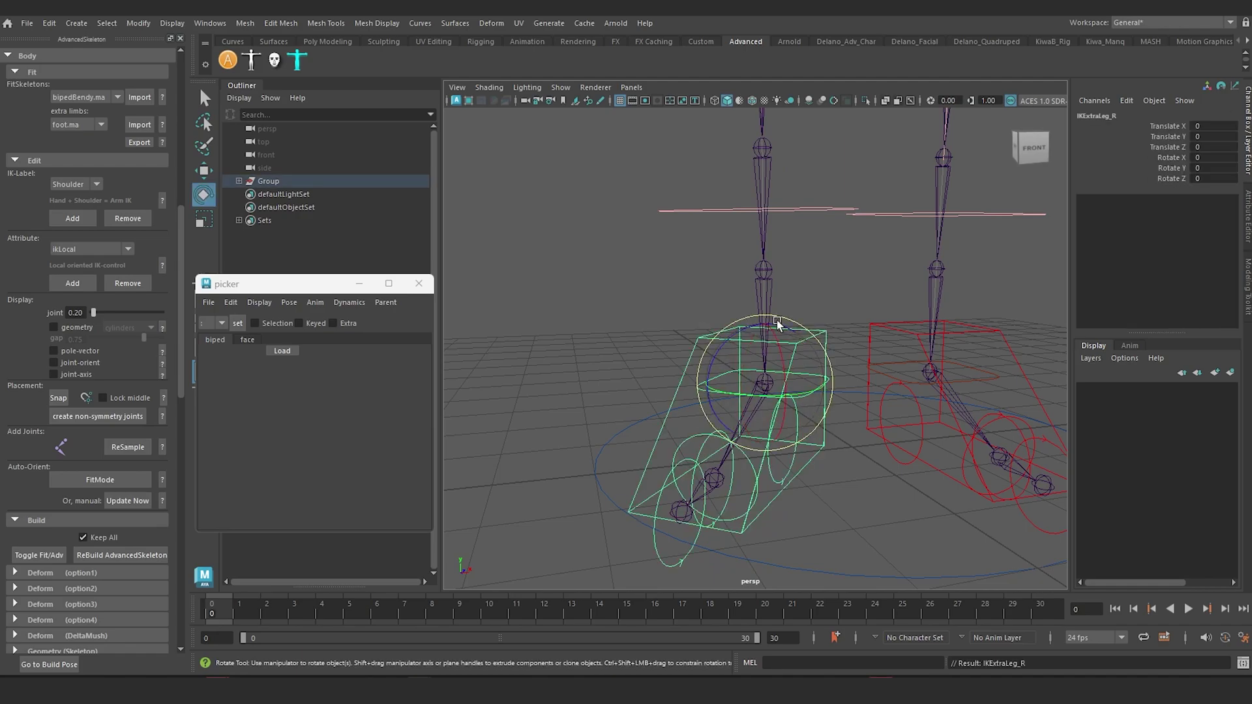
click(1172, 177)
middle_drag(733, 287, 657, 336)
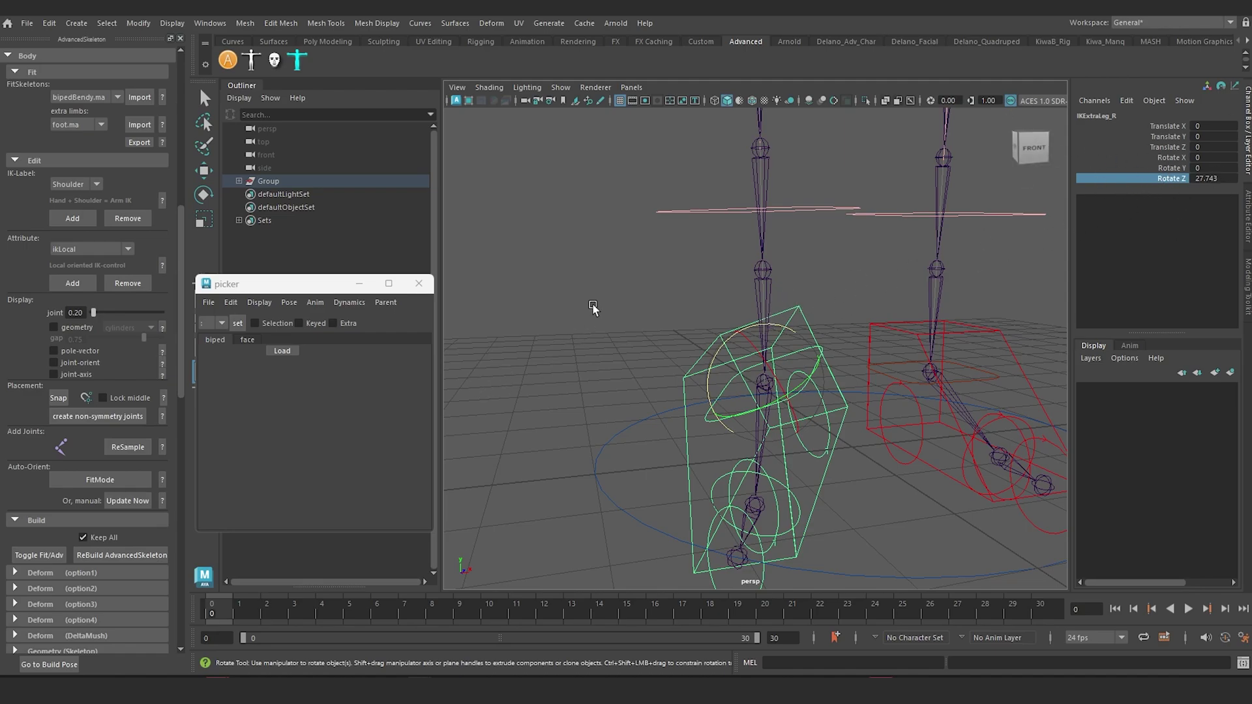
click(617, 300)
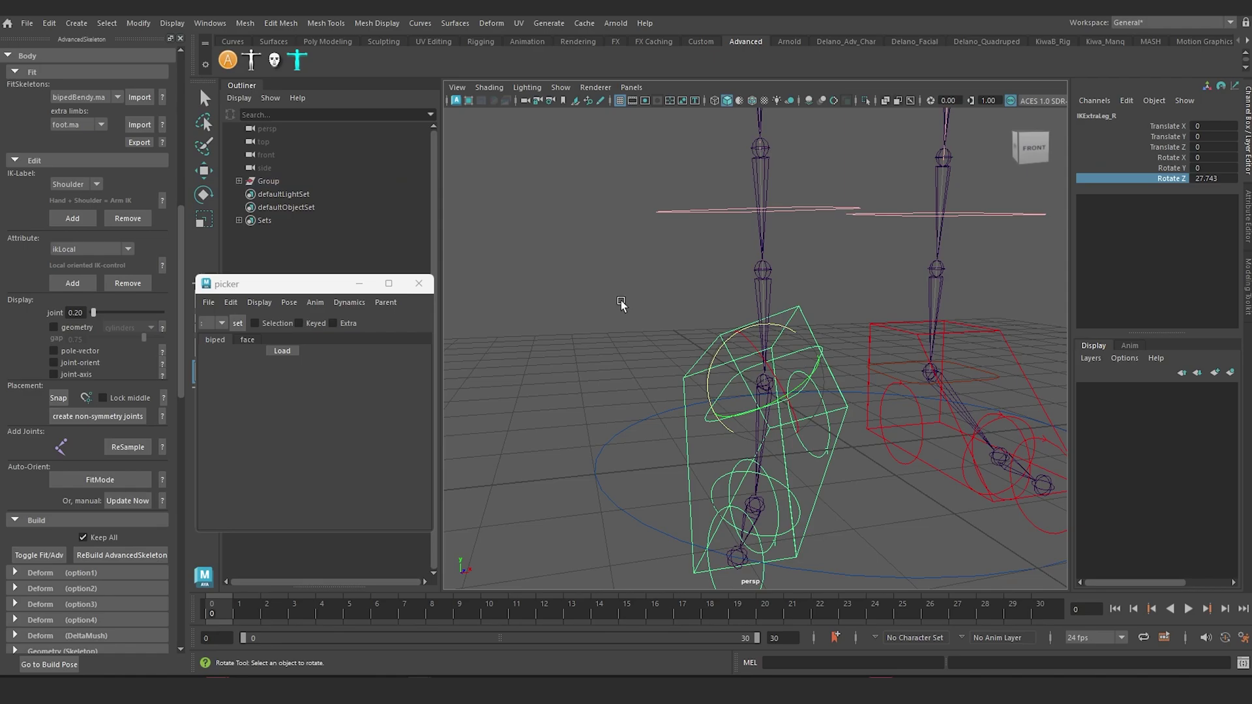
- Rotate the IKLocalLeg_R control around X to about 37 degrees and reset its Rotate X to 0
click(735, 414)
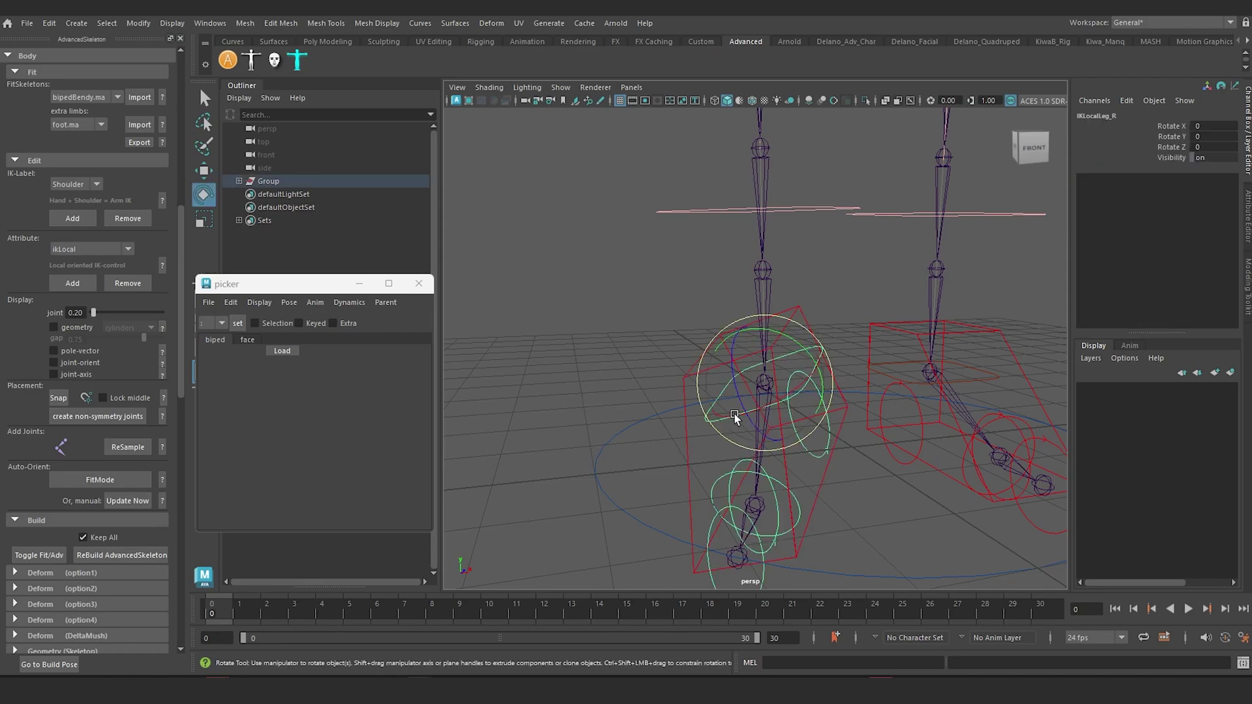
click(1172, 125)
middle_drag(789, 277, 895, 348)
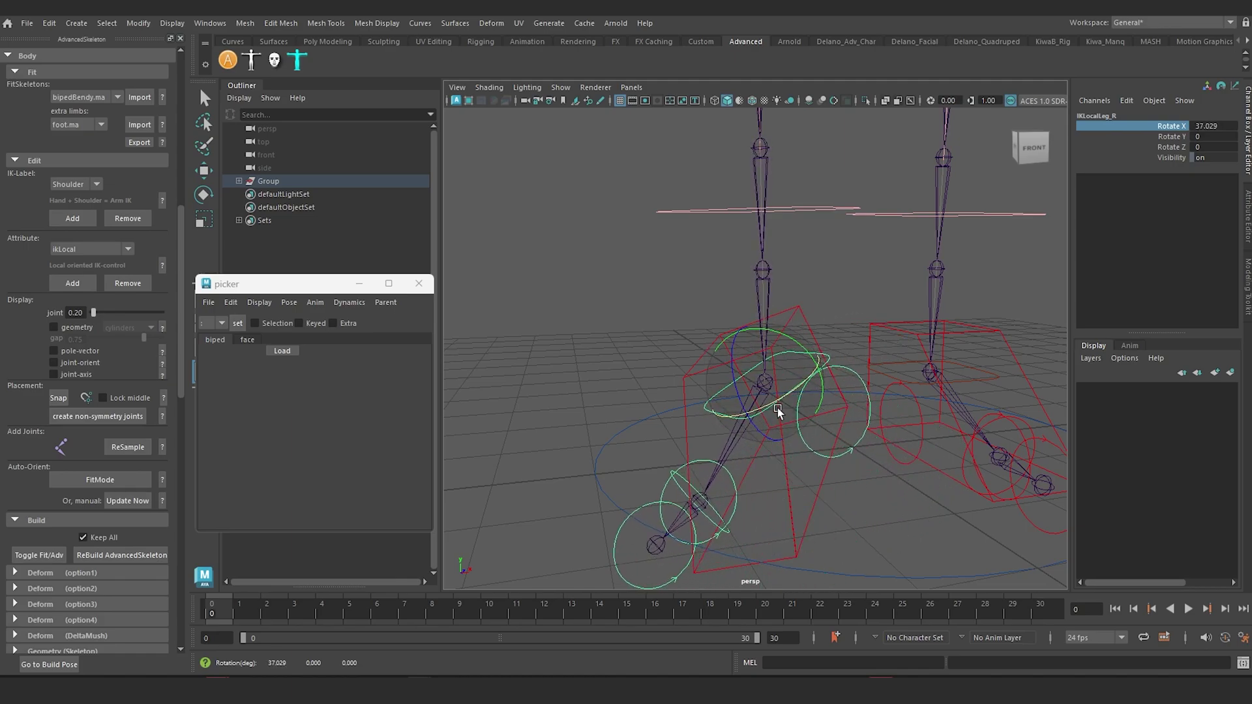
double_click(1208, 125)
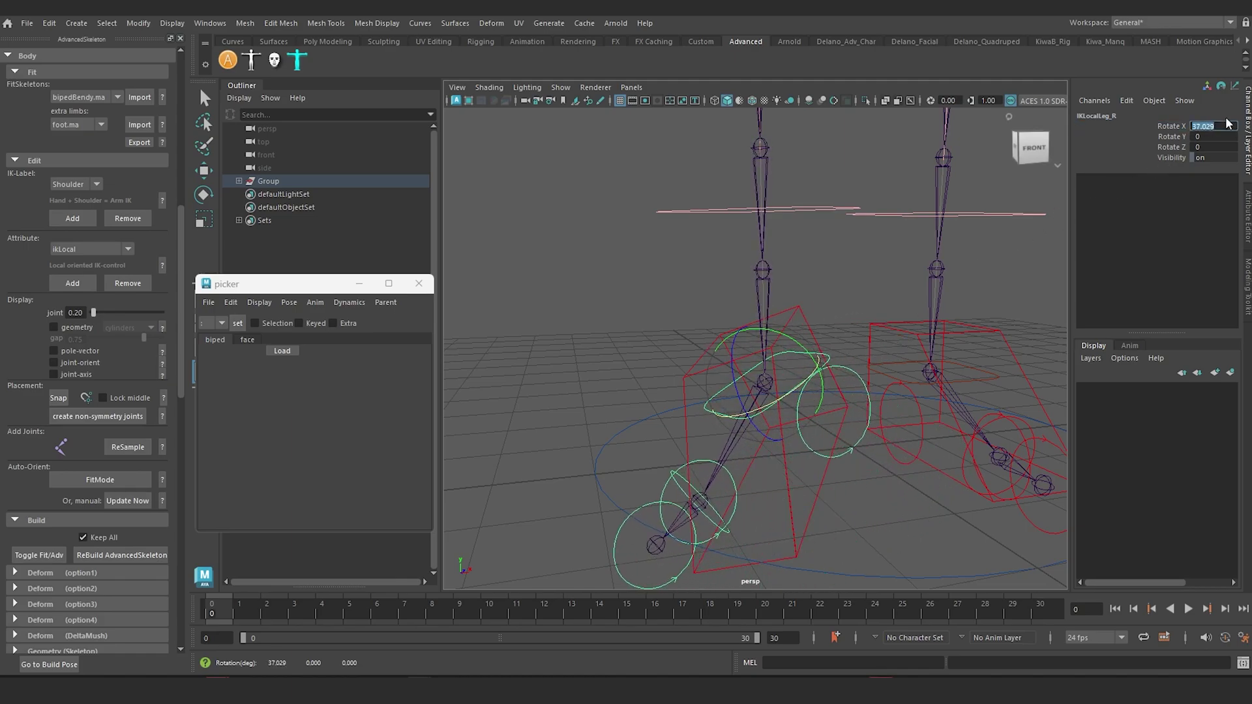
text(0)
key(Return)
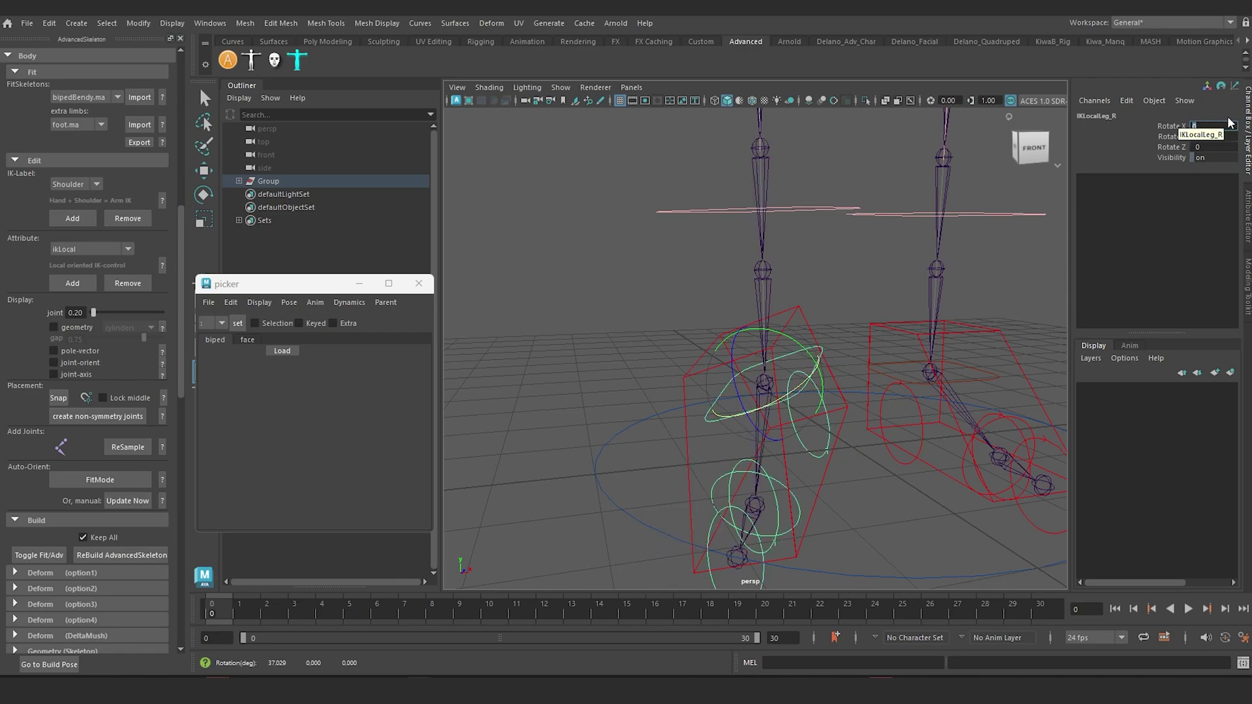
- Reset Rotate Y of the IKLeg_R foot control to 0
click(686, 355)
key(e)
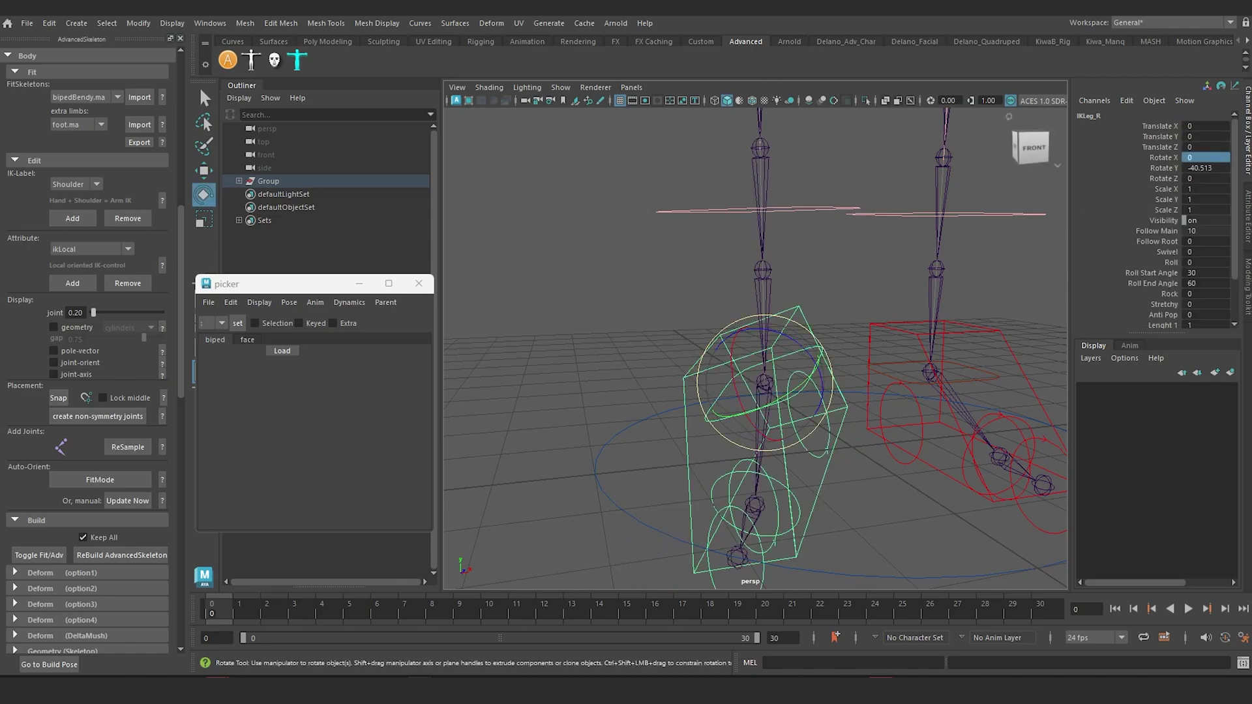
double_click(1204, 168)
text(0)
key(Return)
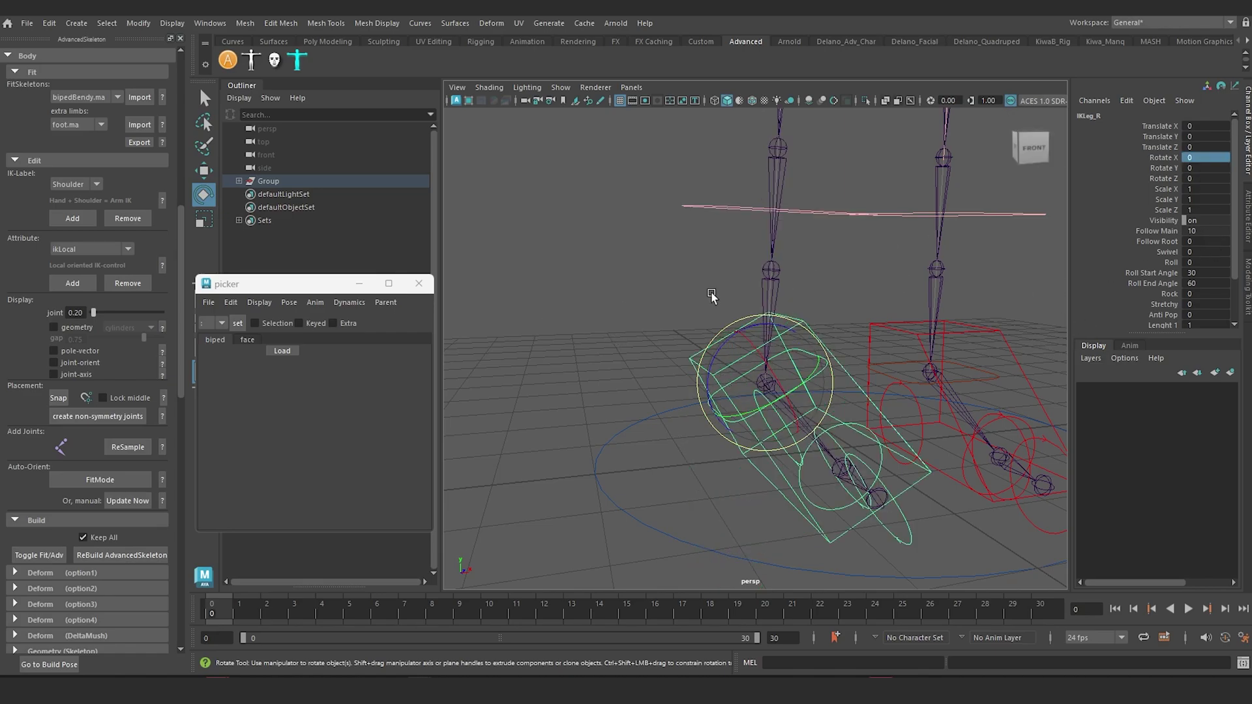
- Reset Rotate Z of the IKExtraLeg_R group above the right foot control to 0
click(740, 340)
click(793, 324)
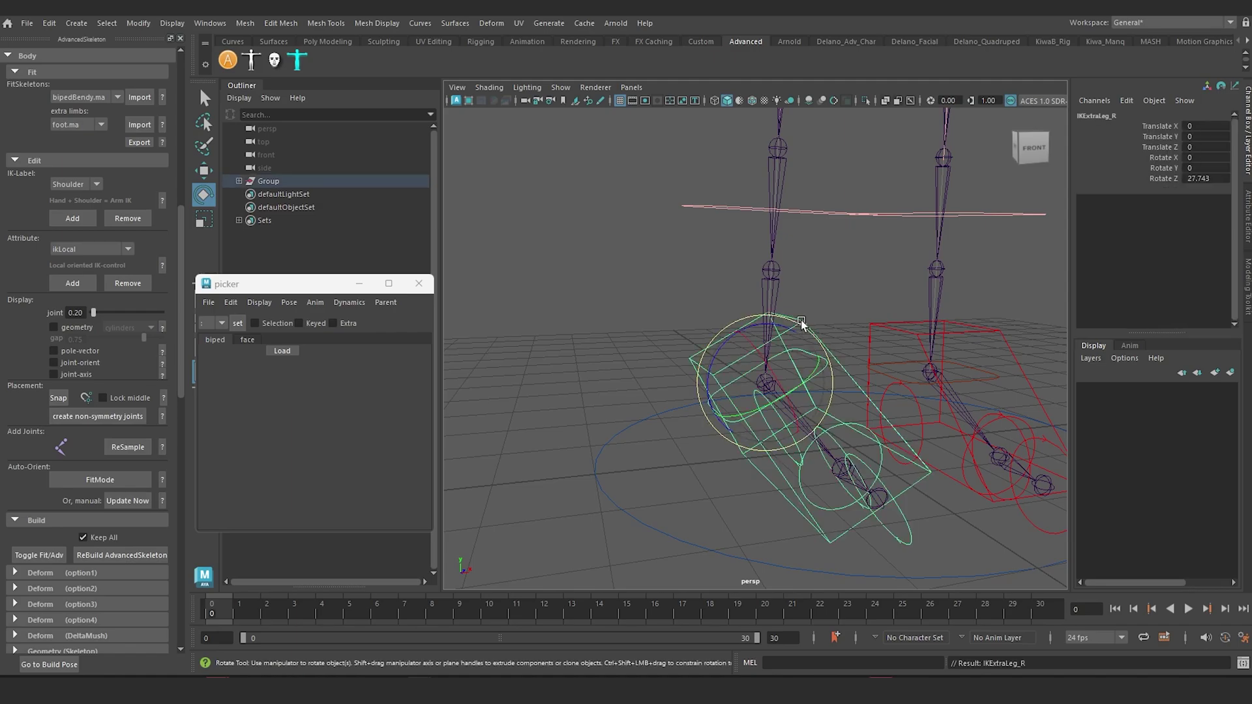
click(1205, 179)
text(0)
key(Return)
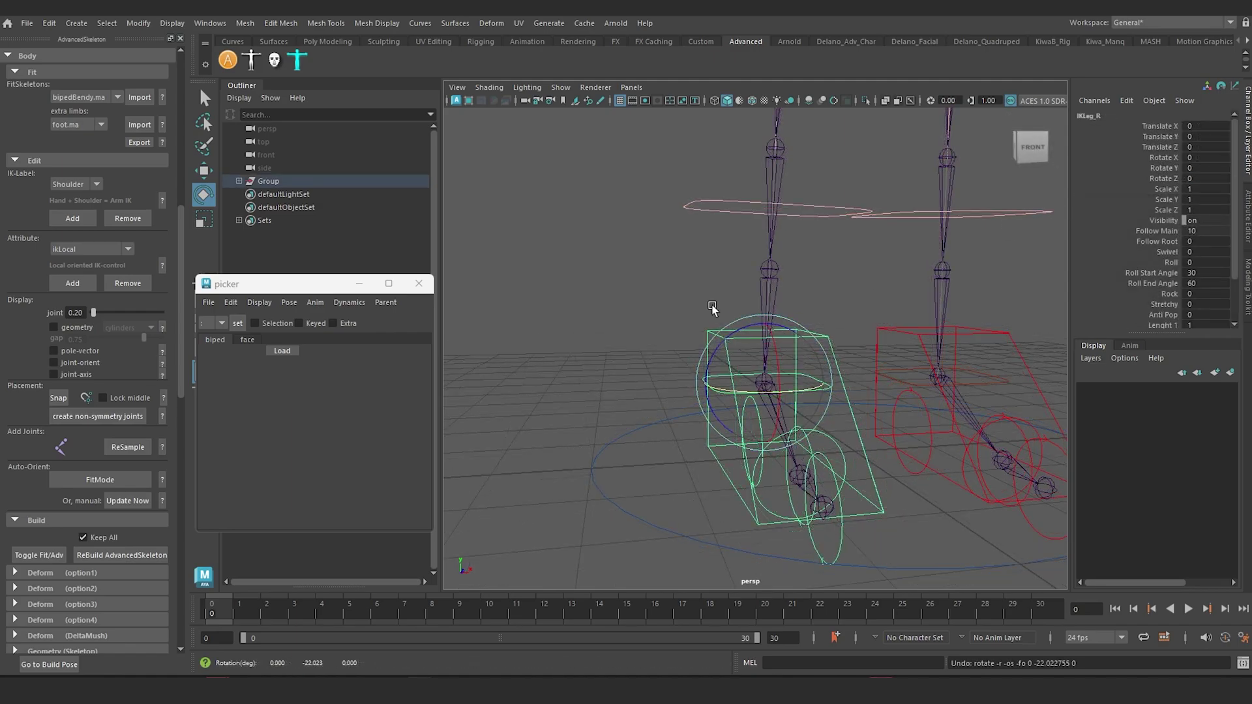
- Rotate the IKLeg_R foot control around Y to about -57.7 degrees
click(730, 315)
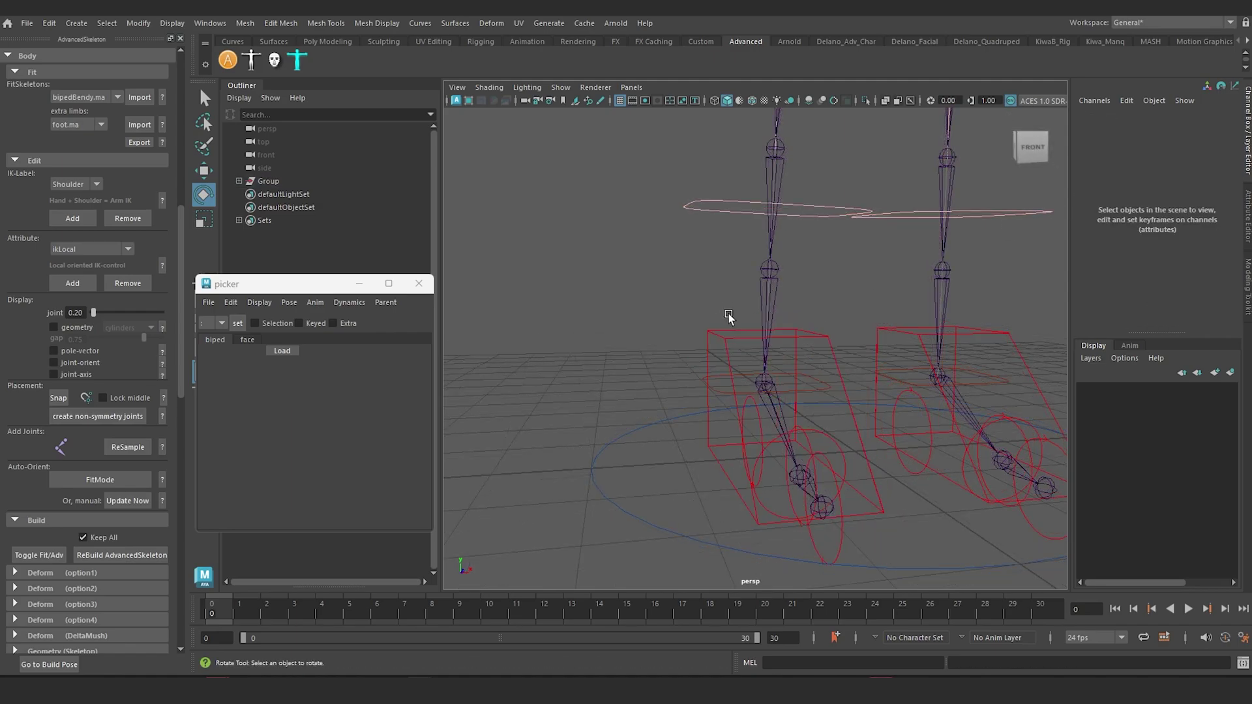
drag(728, 327, 736, 347)
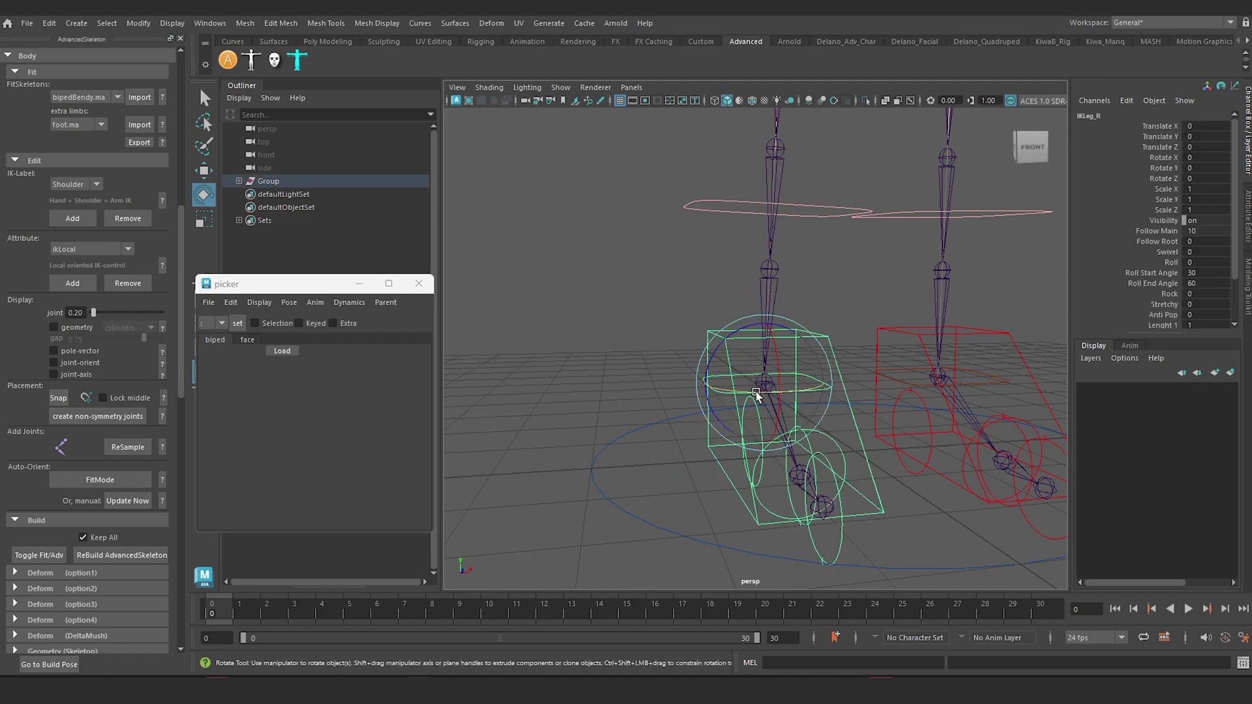
drag(757, 391, 709, 386)
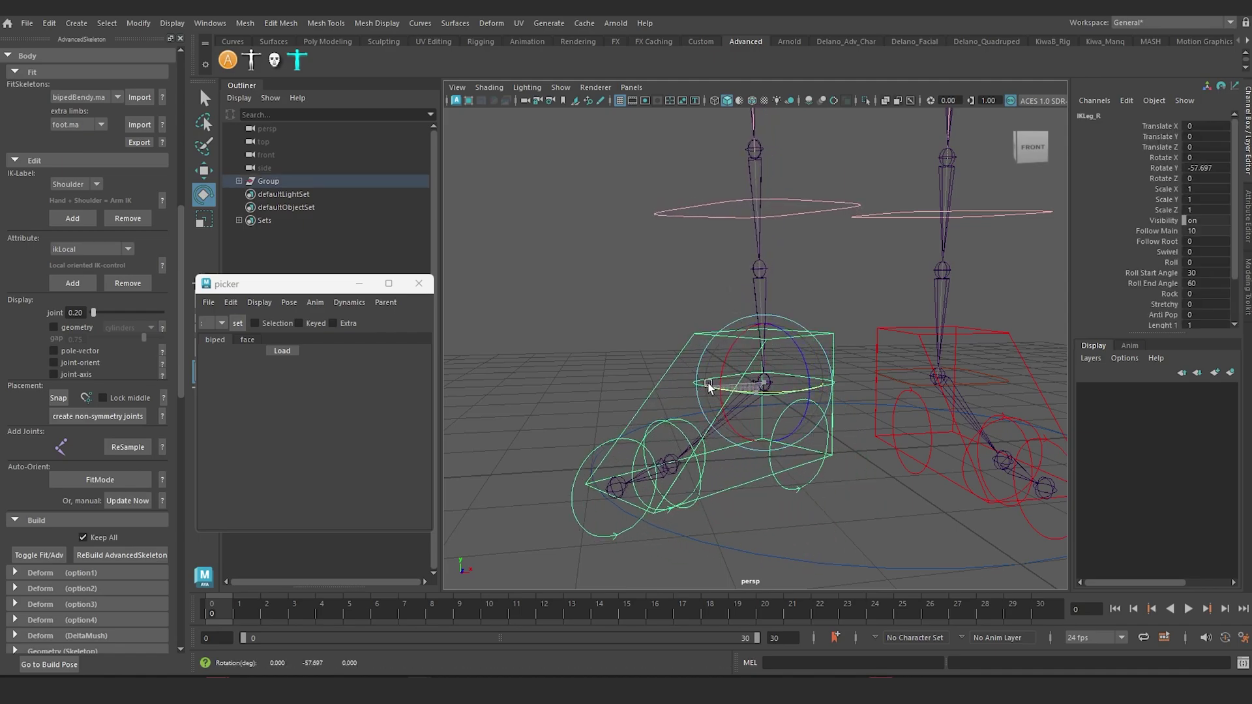
- Compare the IKLocalLeg_R and IKLeg_R controls at the right ankle by selecting each in turn
click(612, 333)
click(720, 379)
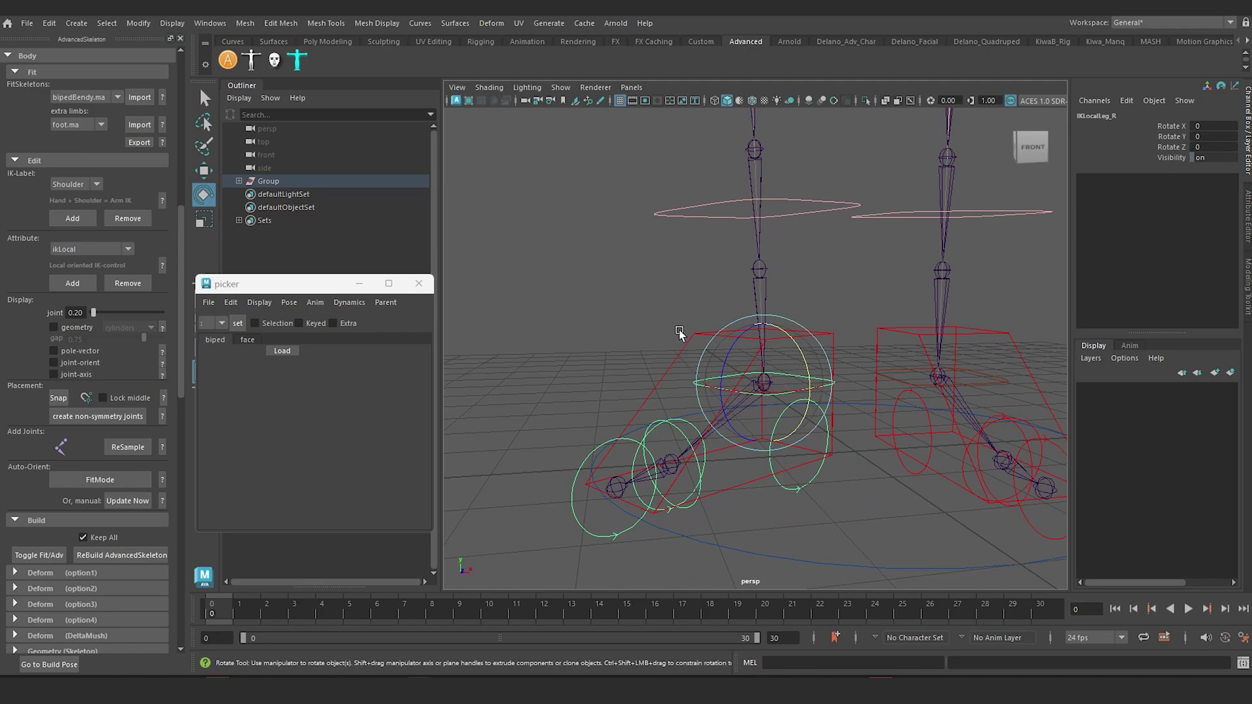
click(682, 312)
click(698, 333)
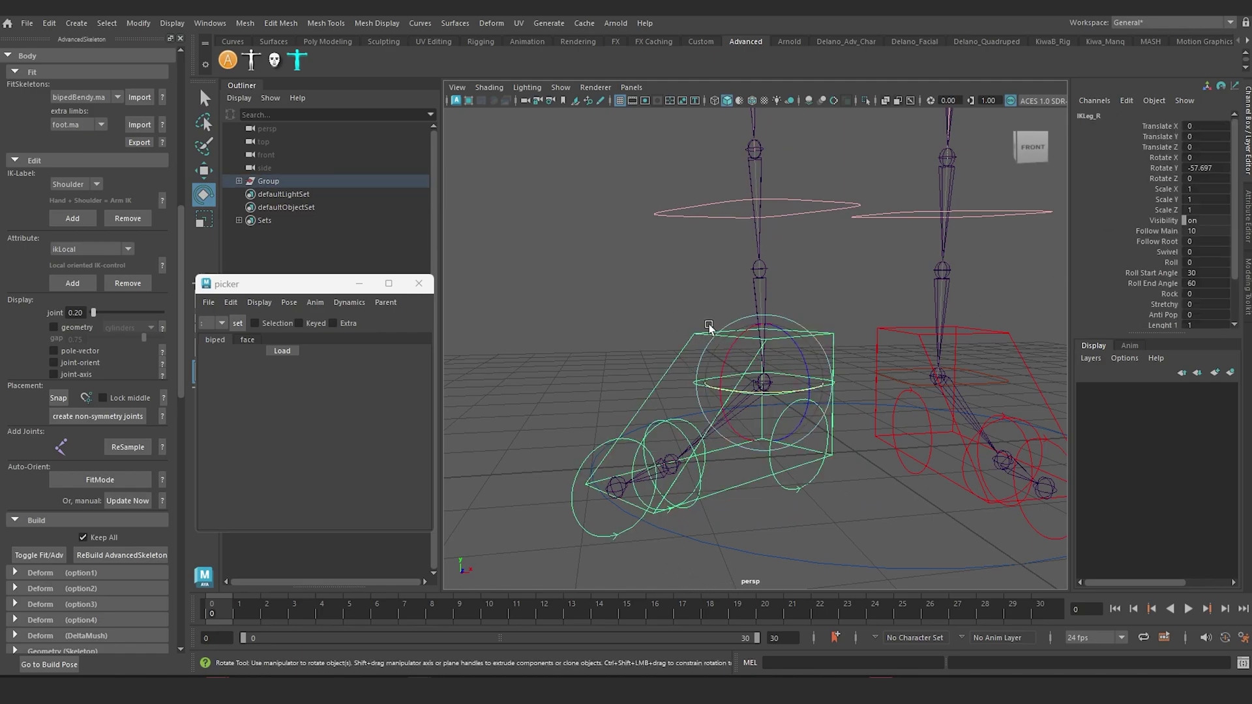
click(595, 334)
click(707, 385)
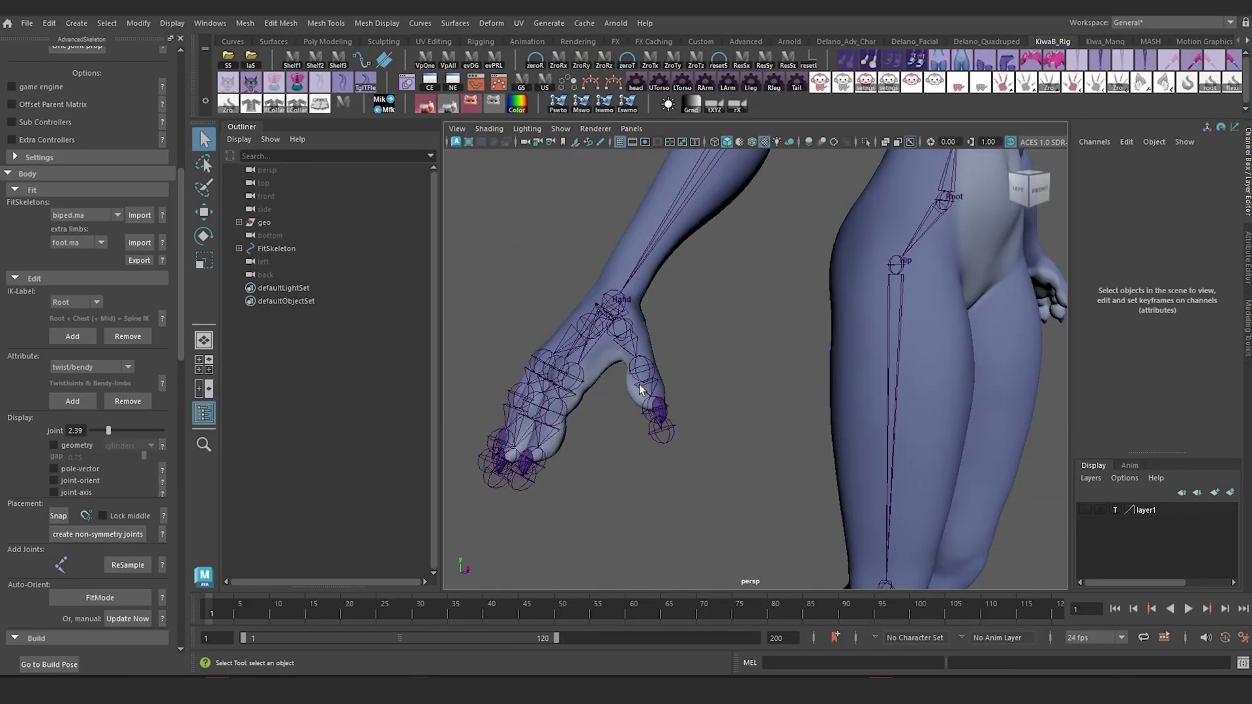
- Add the ikLocal attribute to the Wrist joint of the character's fit skeleton
scroll(642, 386, up, 5)
click(591, 387)
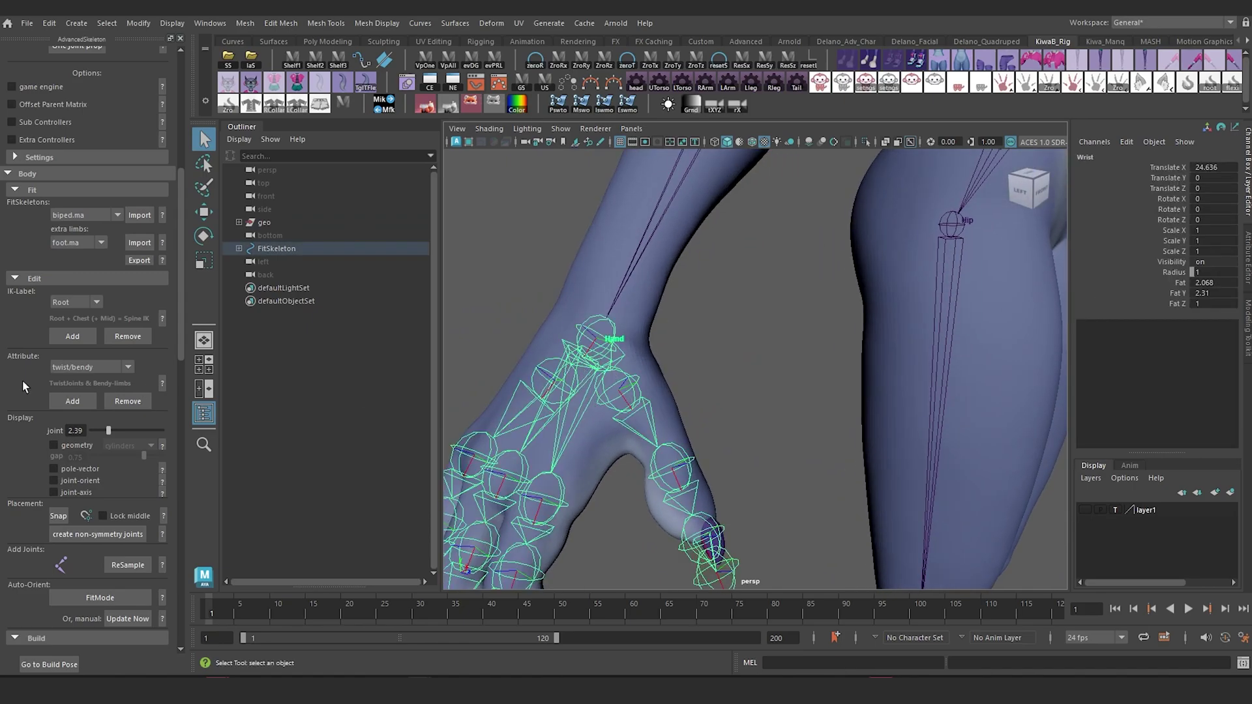
click(79, 369)
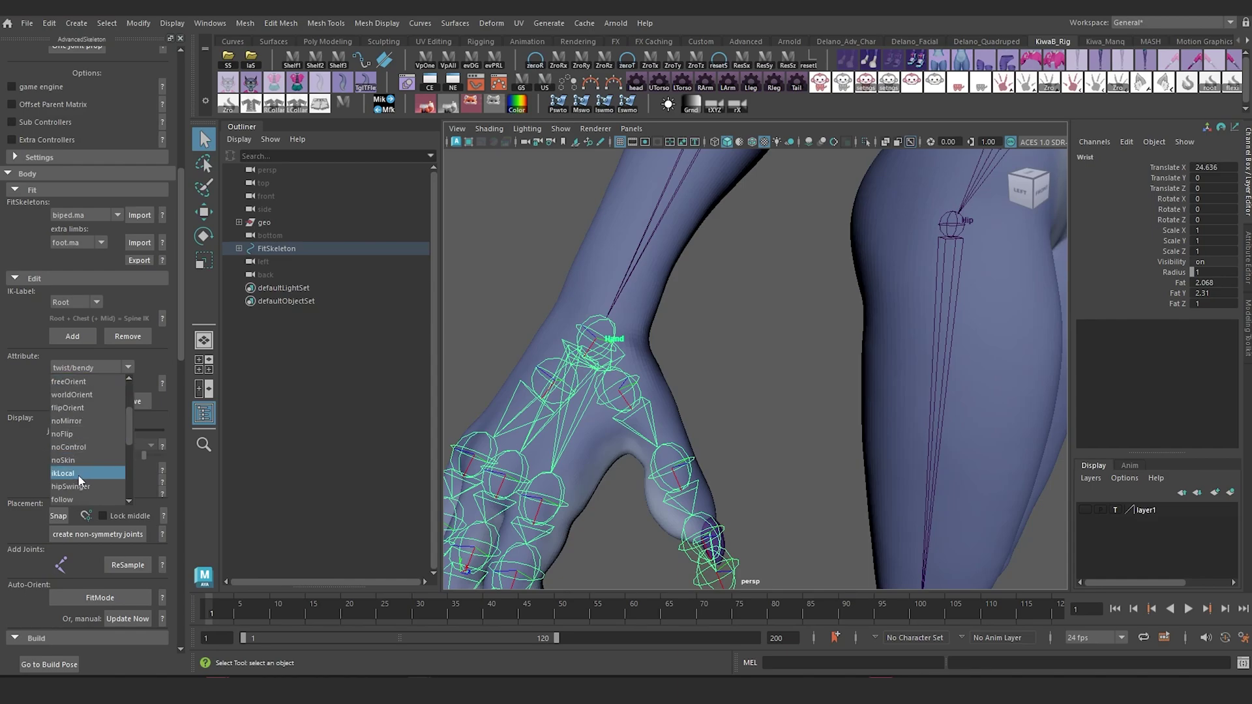
click(79, 473)
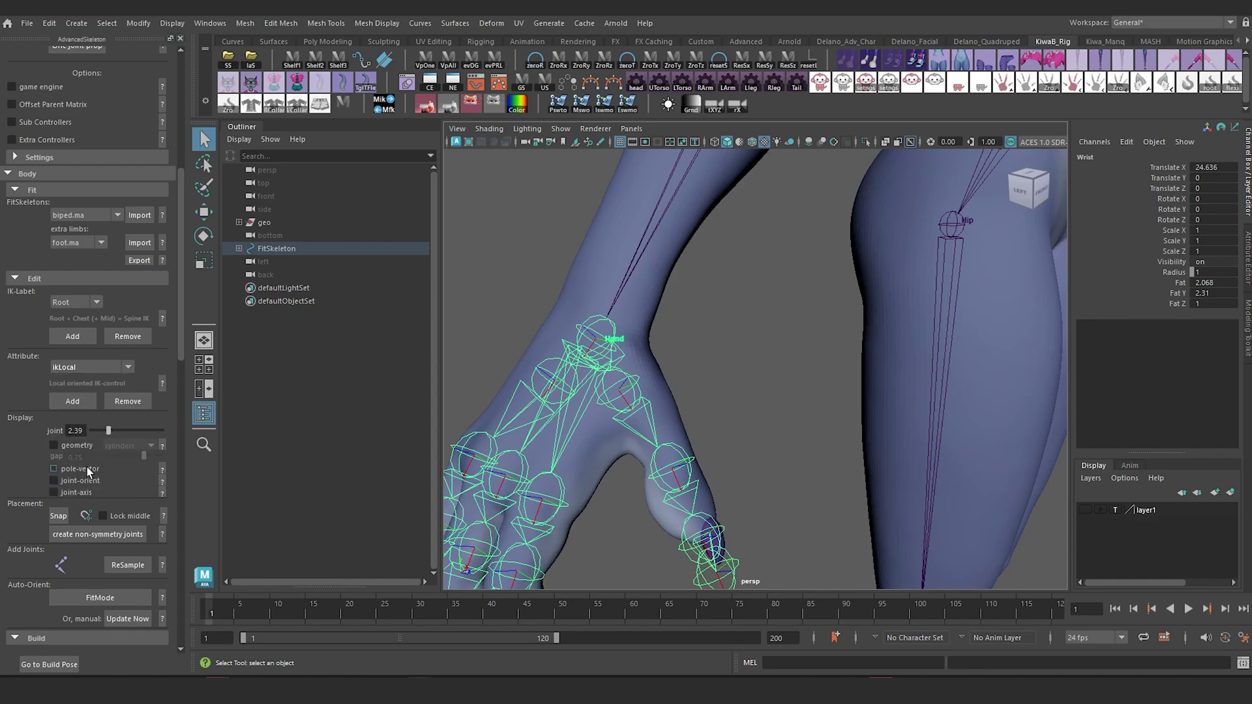
click(72, 404)
- Add the ikLocal attribute to the Ankle joint of the character's fit skeleton
scroll(834, 485, down, 5)
alt+middle_drag(832, 457, 796, 222)
scroll(792, 473, up, 3)
scroll(792, 473, up, 2)
click(767, 452)
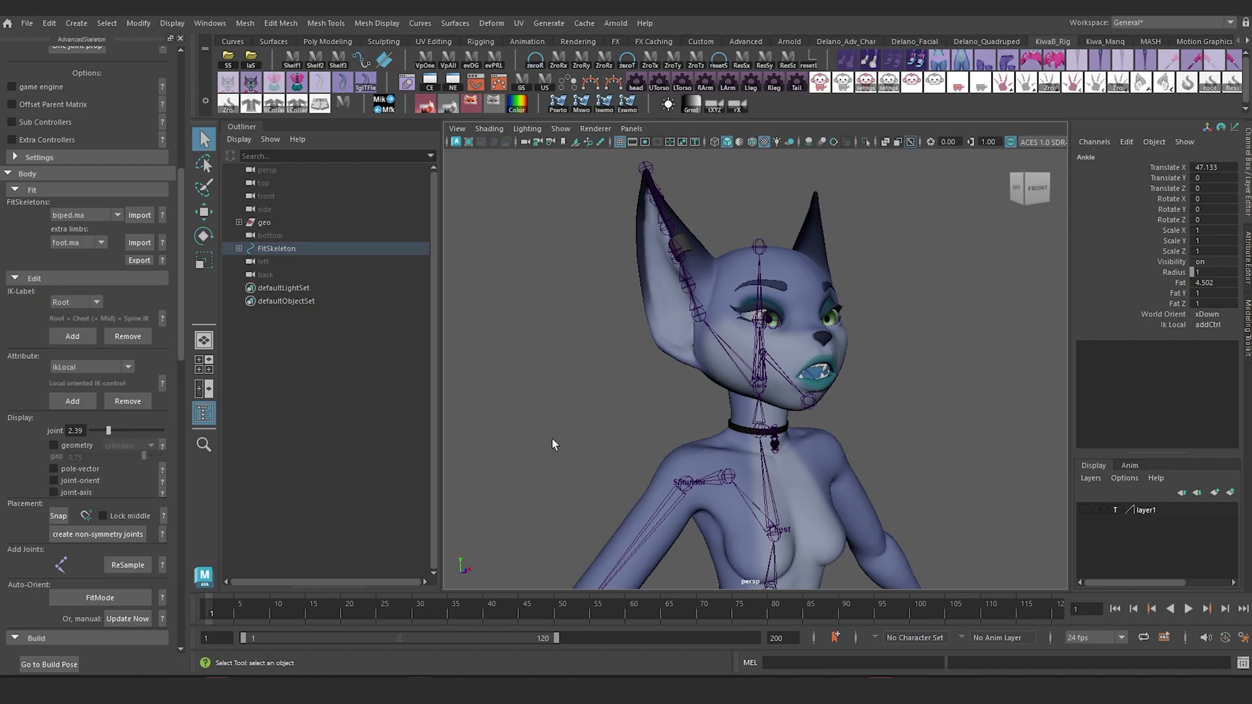
- Examine the neck and head joints of the character's fit skeleton from the side
alt+drag(886, 435, 750, 428)
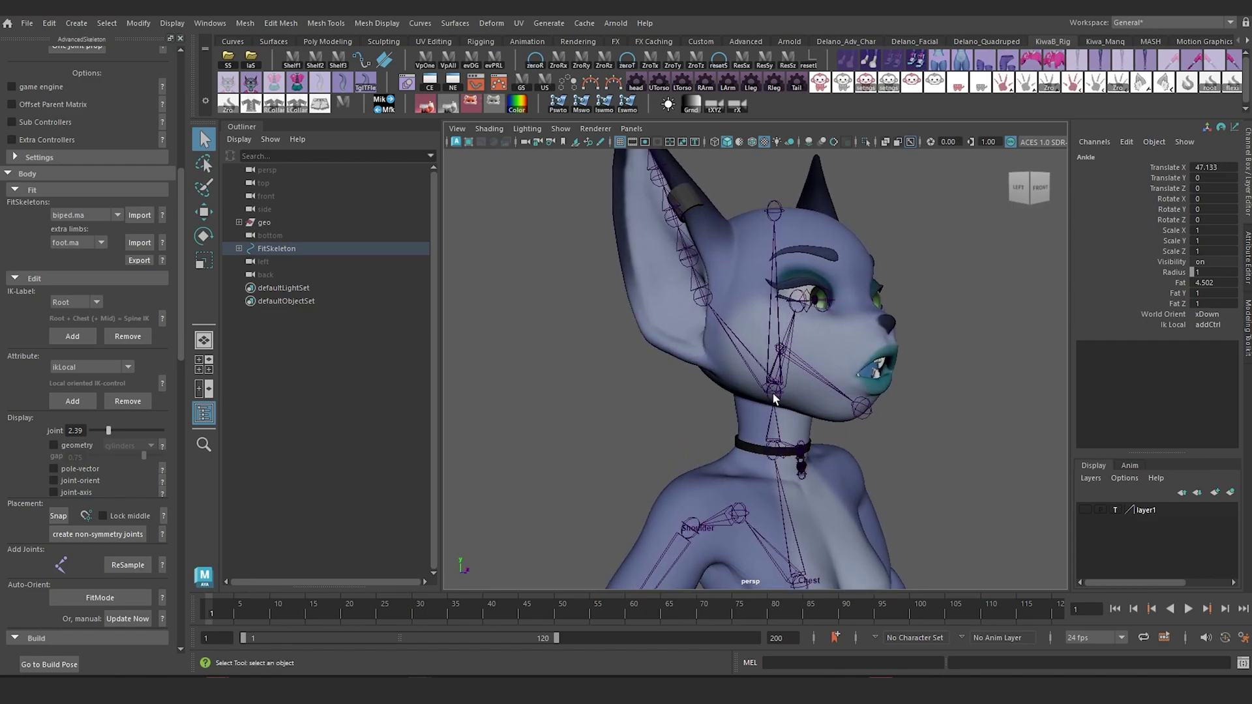
alt+drag(635, 157, 619, 371)
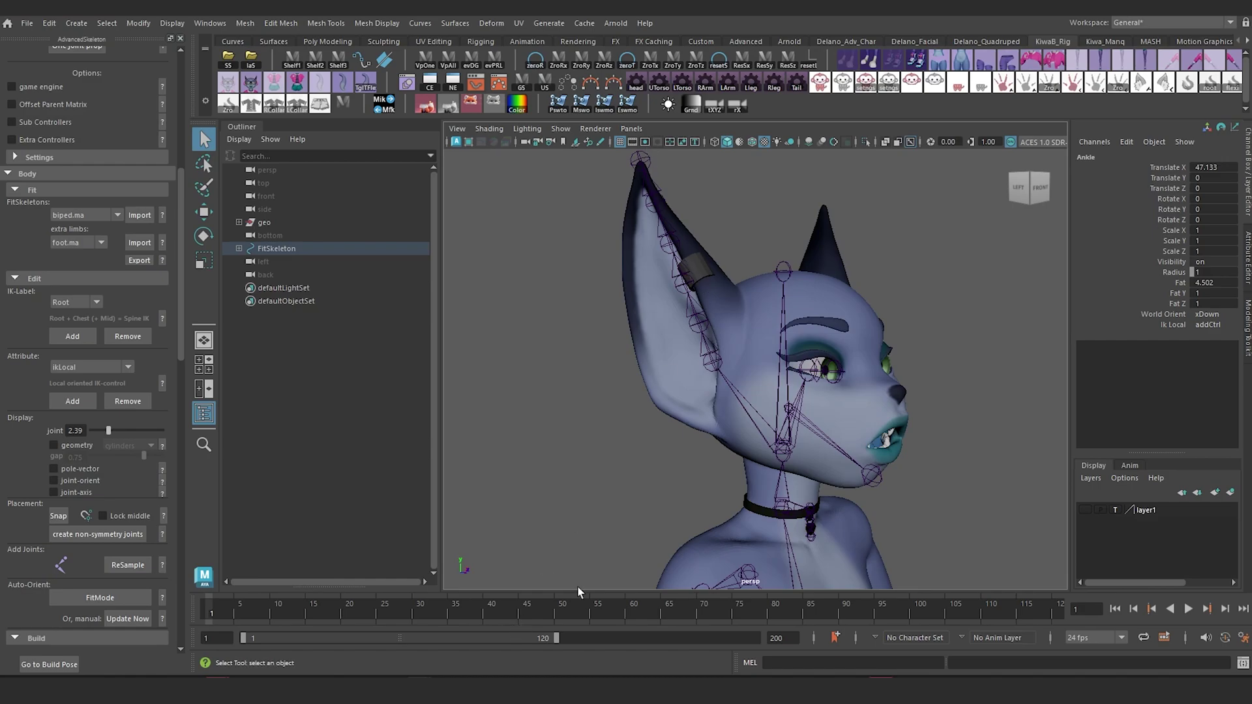
alt+middle_drag(702, 424, 697, 359)
alt+right_drag(698, 358, 735, 414)
alt+drag(735, 414, 737, 404)
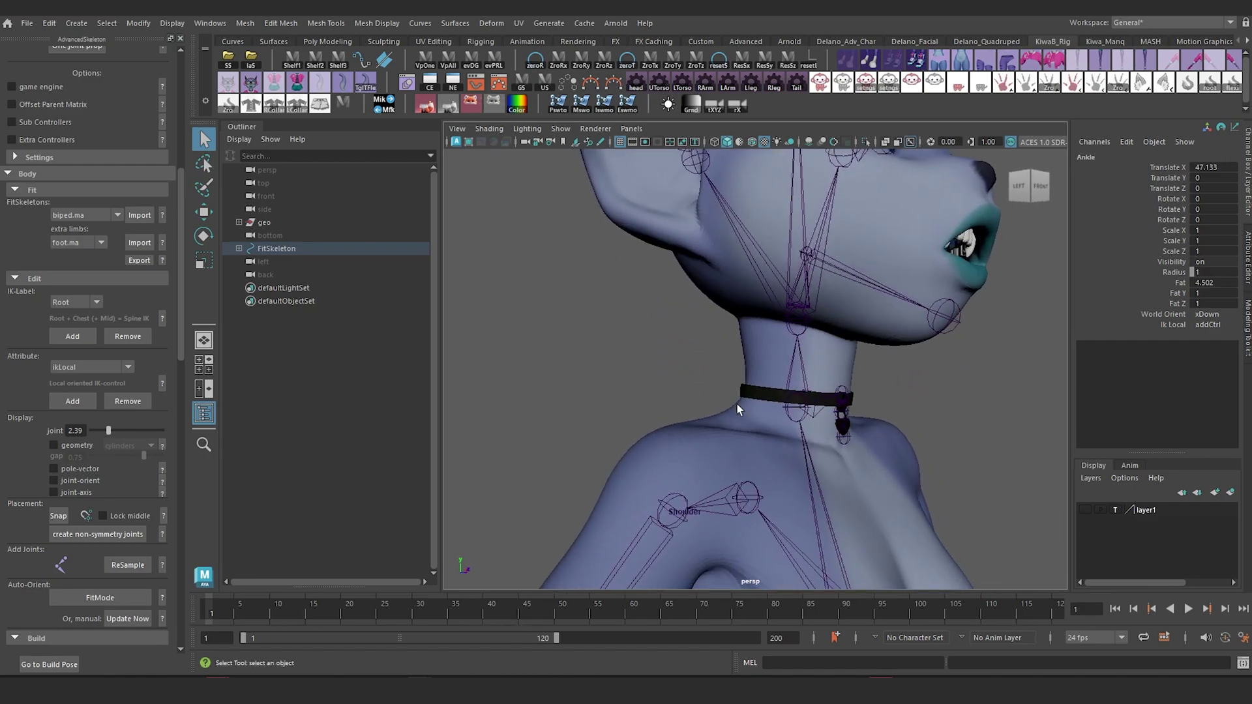
alt+middle_drag(660, 330, 645, 397)
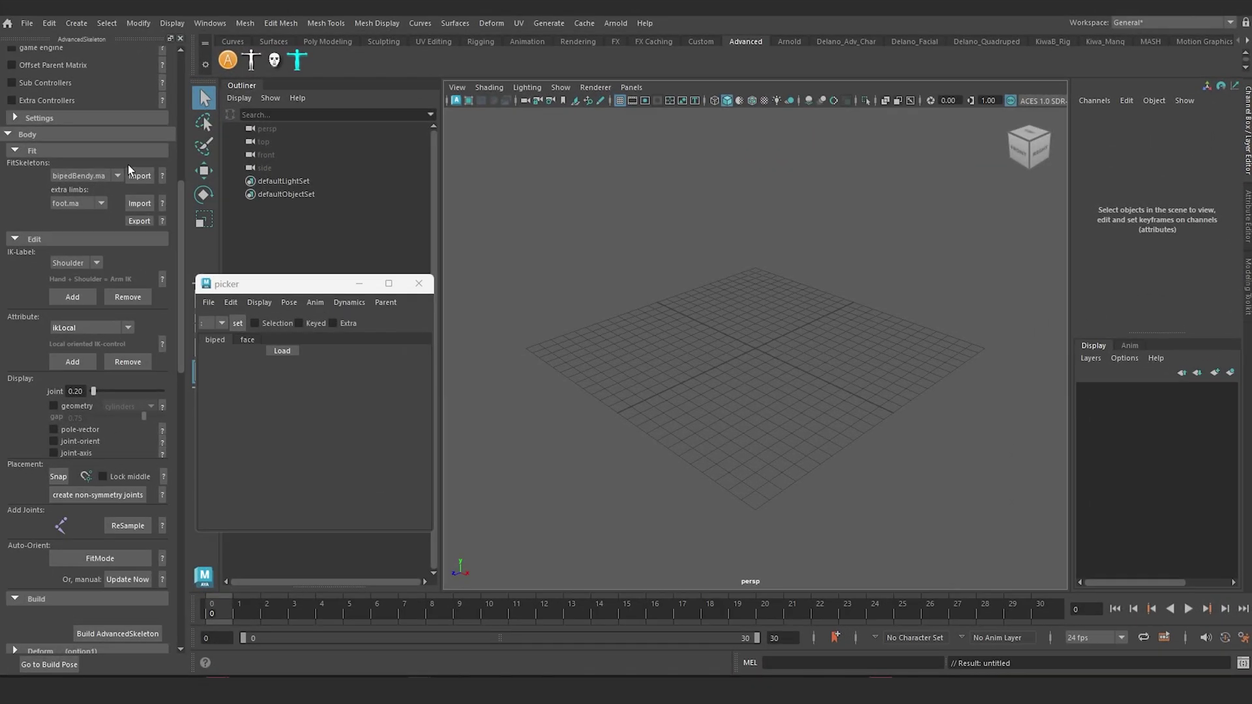
- Import the bipedBendy.ma fit skeleton into the empty scene and frame its upper body
click(140, 176)
alt+middle_drag(684, 210, 659, 310)
alt+right_drag(659, 310, 763, 235)
alt+middle_drag(763, 235, 817, 390)
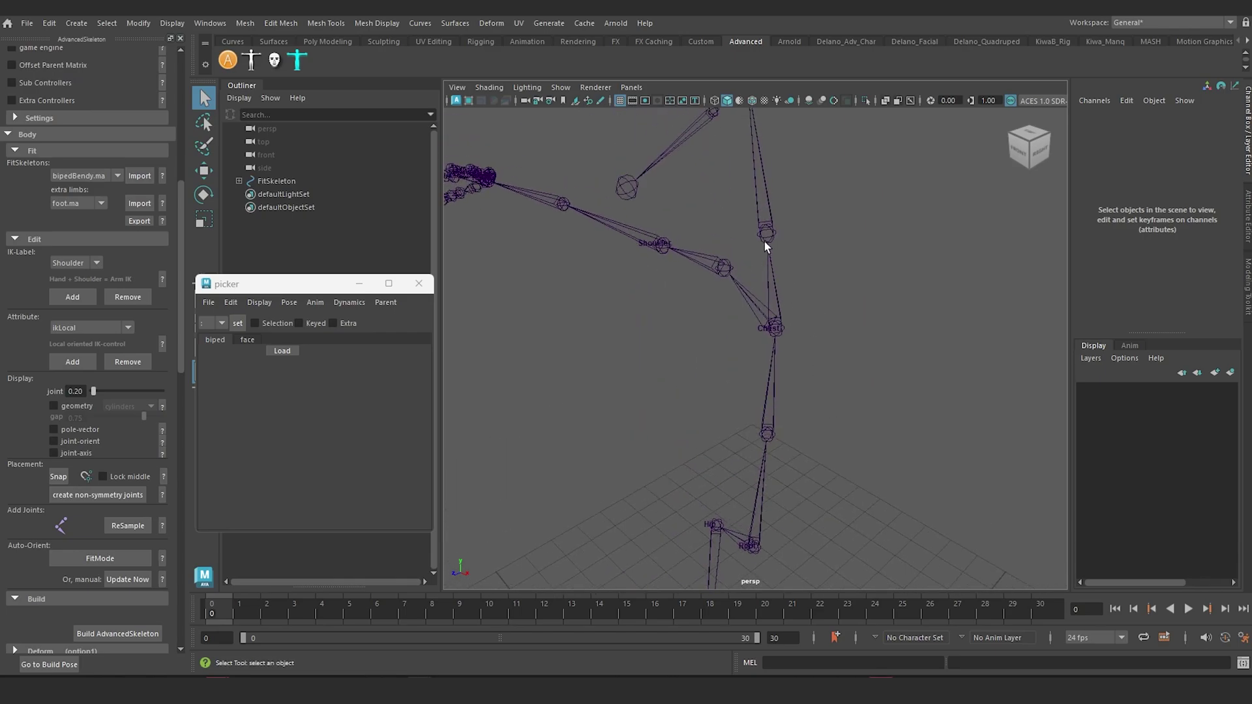
alt+right_drag(766, 246, 666, 218)
alt+drag(666, 214, 666, 163)
- Choose the spline IK label 0 for the Neck joint of the fit skeleton
click(95, 263)
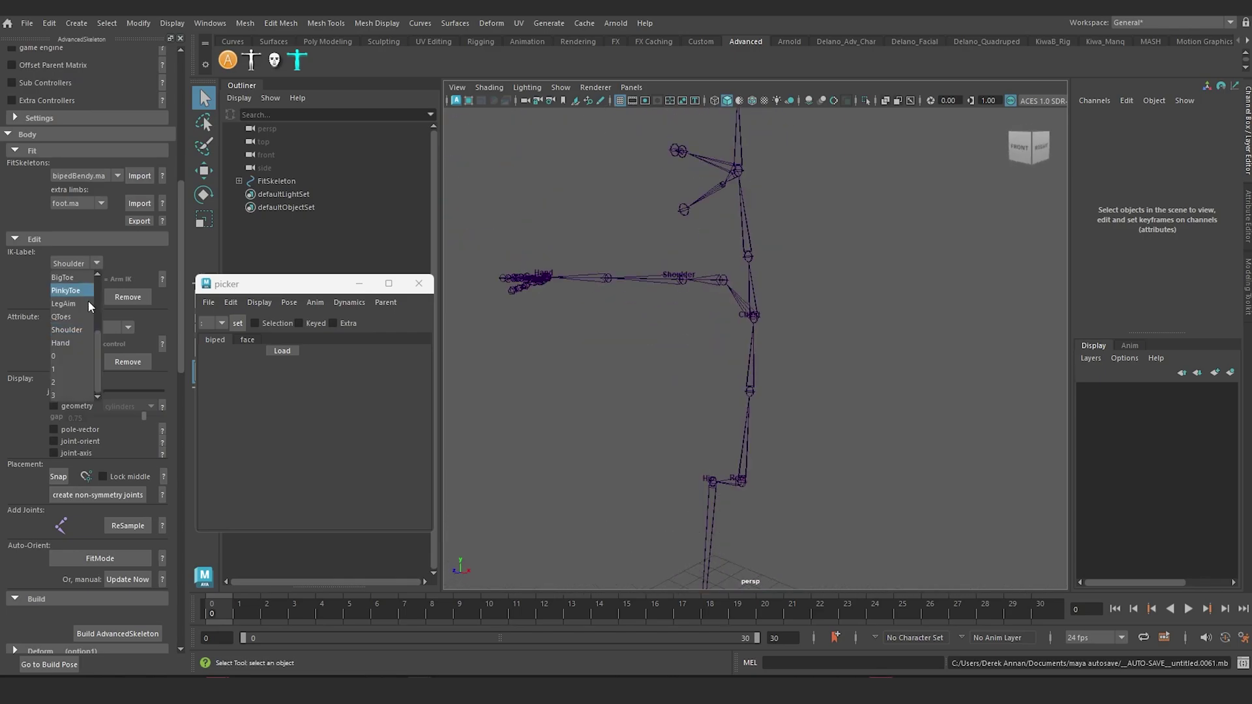
click(72, 360)
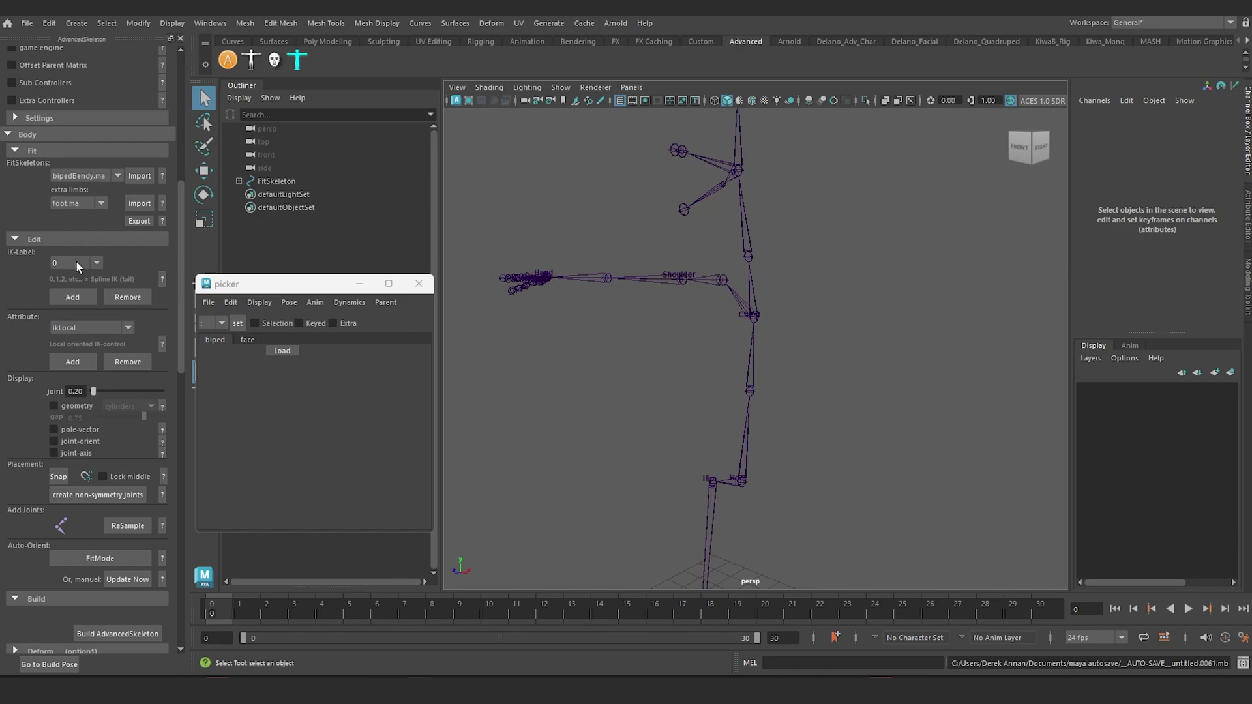
click(749, 256)
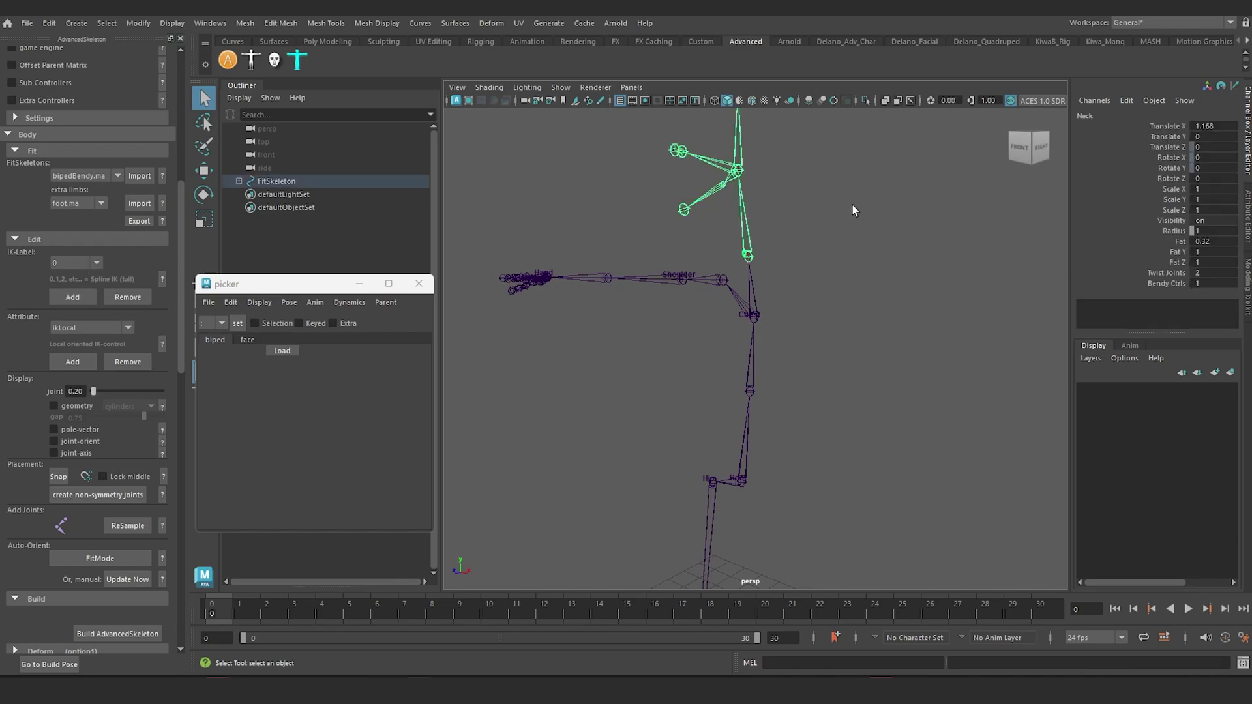
alt+drag(855, 215, 785, 265)
- Choose the spline IK label 1 for the Head joint of the fit skeleton
click(722, 252)
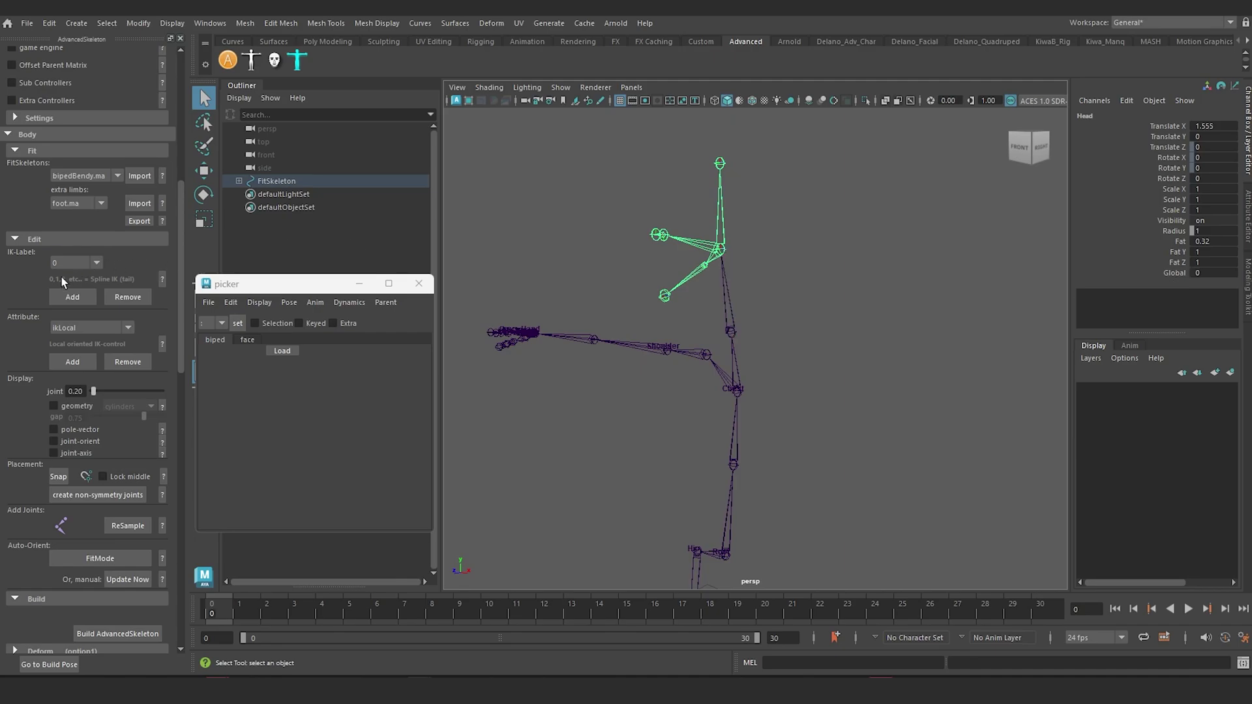
click(86, 267)
click(65, 369)
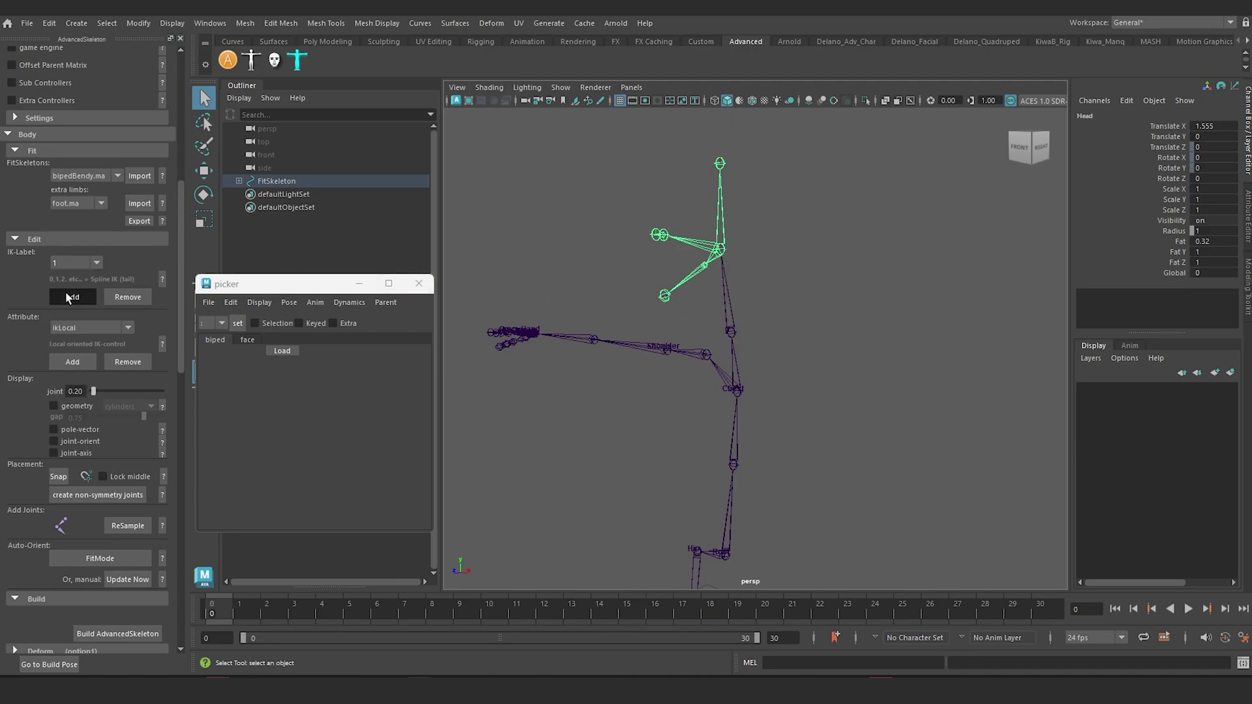
- Build the AdvancedSkeleton rig from the fit skeleton and look over its neck and head controls
alt+drag(681, 390, 808, 417)
click(670, 316)
scroll(766, 359, down, 3)
alt+middle_drag(768, 358, 649, 330)
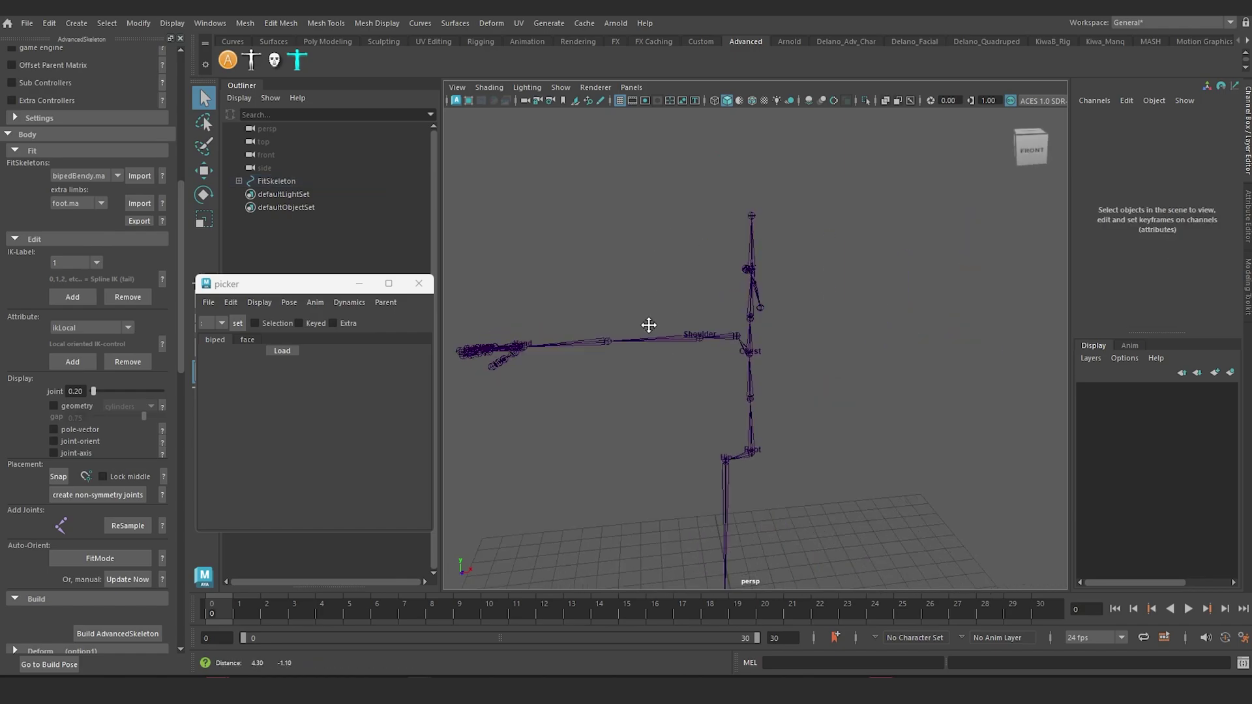
click(107, 580)
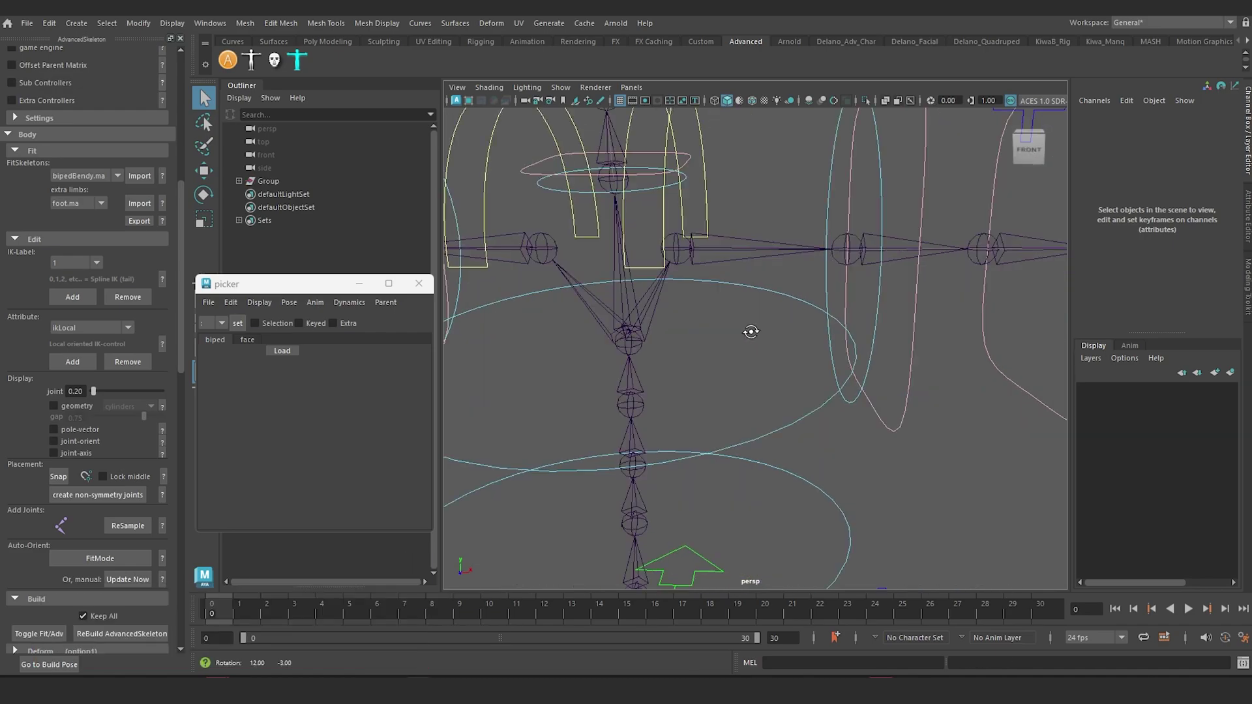
scroll(749, 330, up, 3)
scroll(789, 241, down, 6)
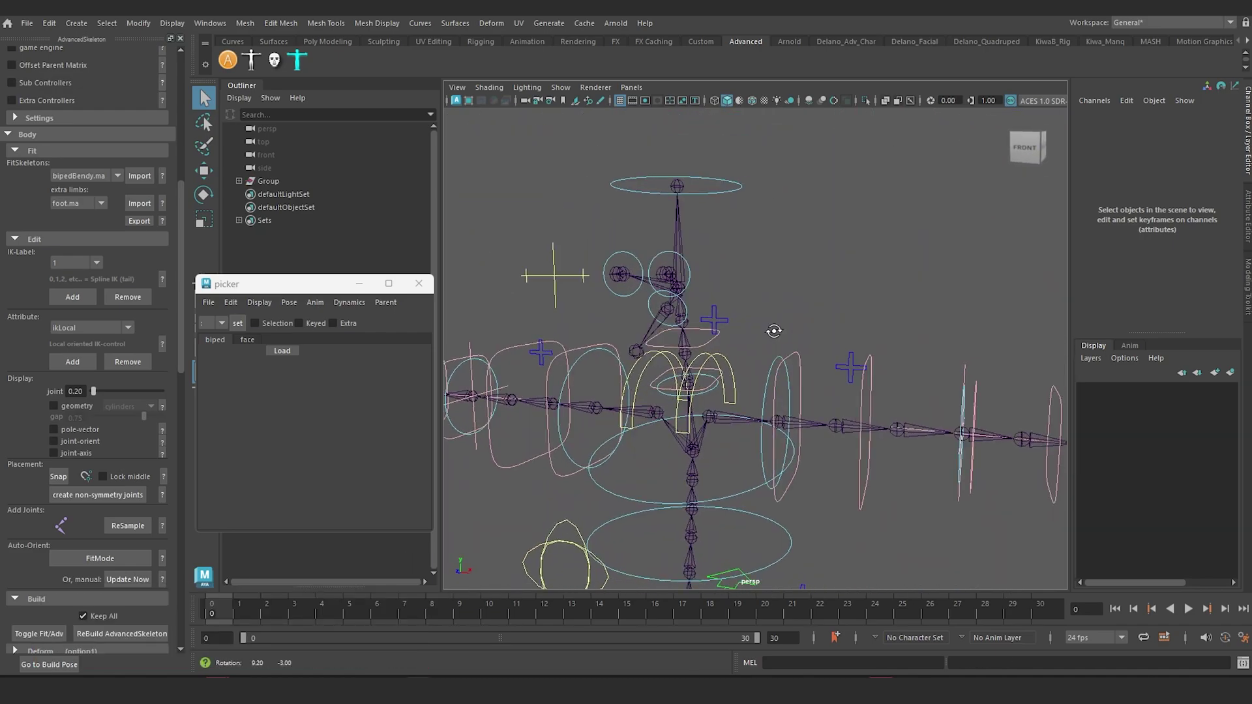
scroll(715, 336, up, 3)
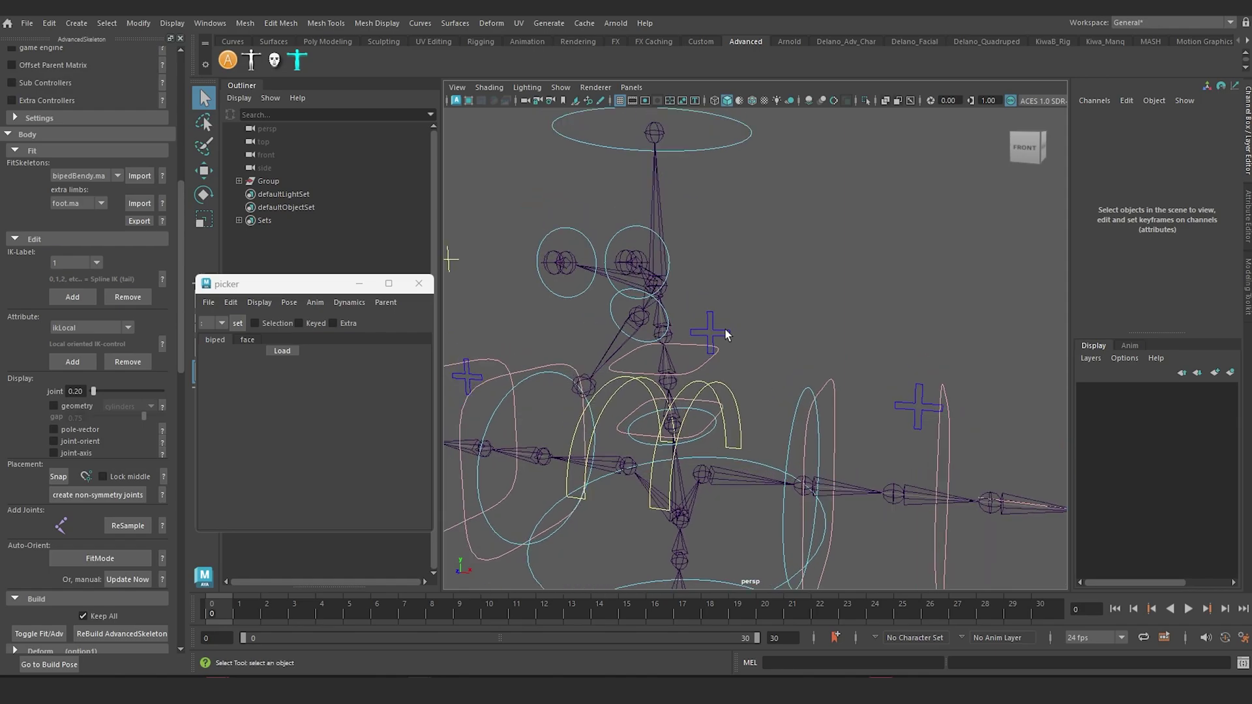
- Try rotating the FK head control to test the built rig, and undo the rotation
click(716, 326)
click(697, 149)
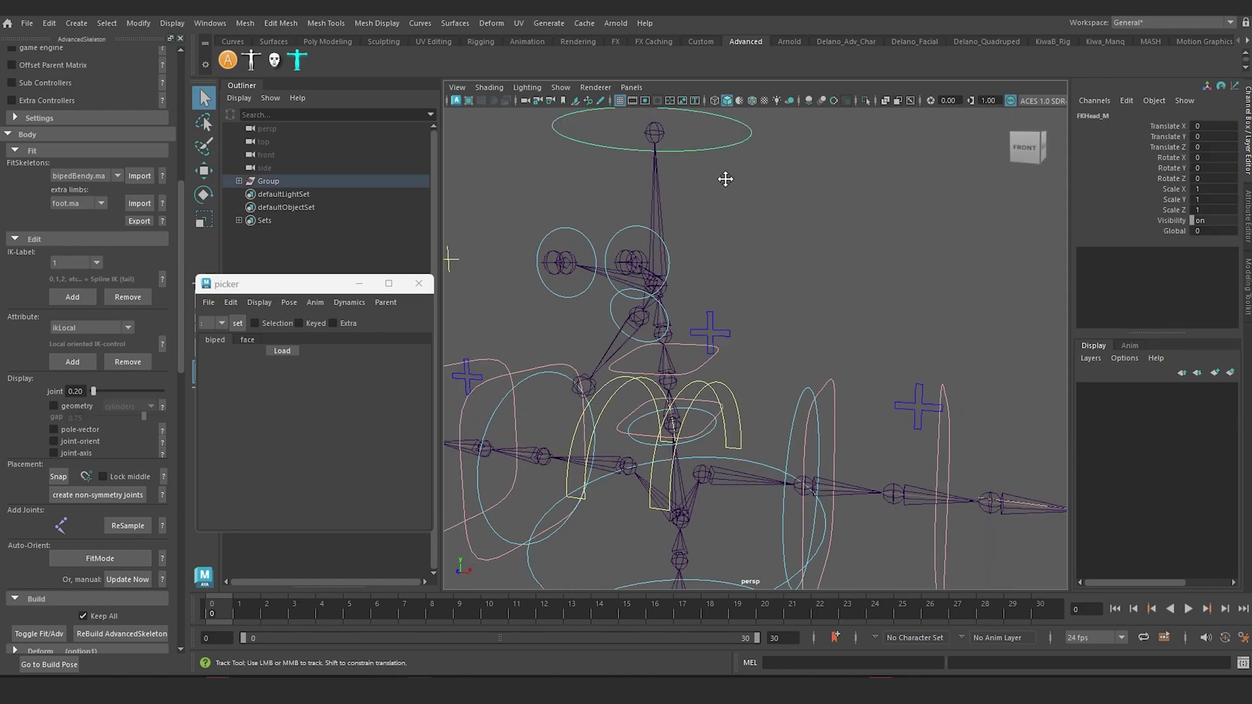
alt+middle_drag(727, 187, 742, 240)
key(e)
mouse_move(696, 315)
mouse_down()
mouse_move(685, 296)
mouse_move(707, 330)
mouse_move(697, 294)
mouse_up()
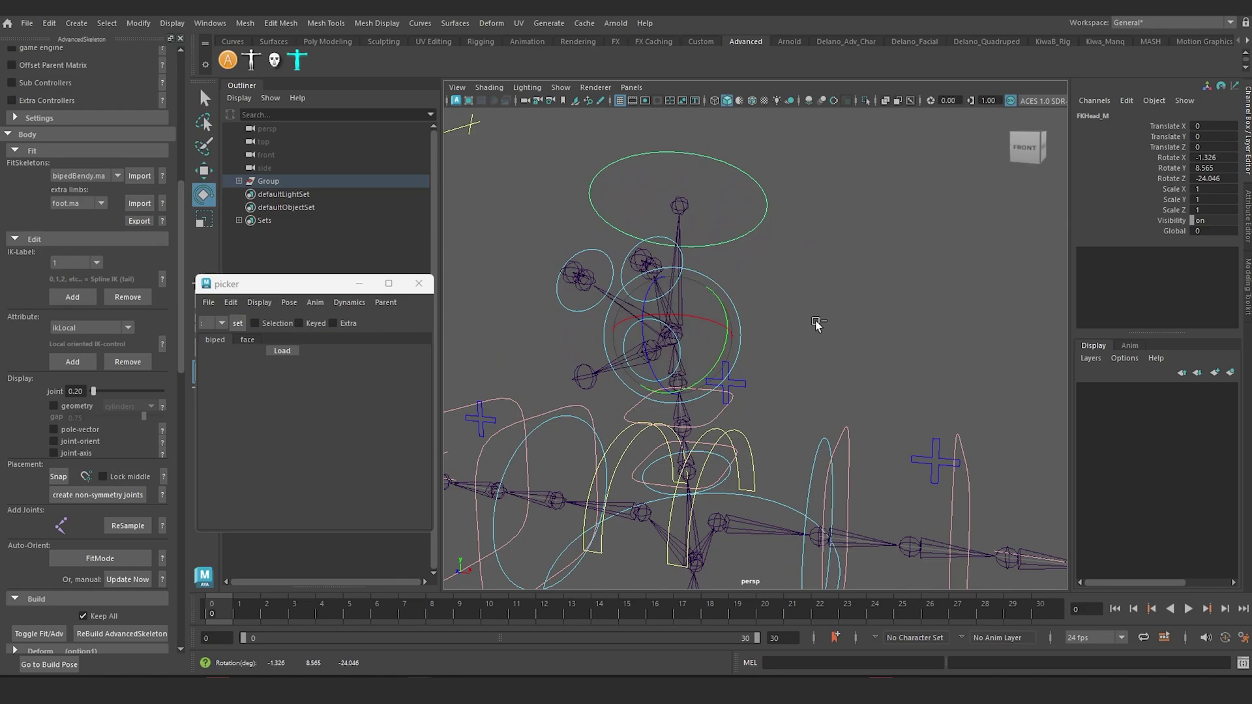
key(ctrl+z)
- Try rotating an FK control at the base of the neck, and undo the rotation
alt+drag(790, 410, 774, 409)
alt+drag(774, 409, 775, 404)
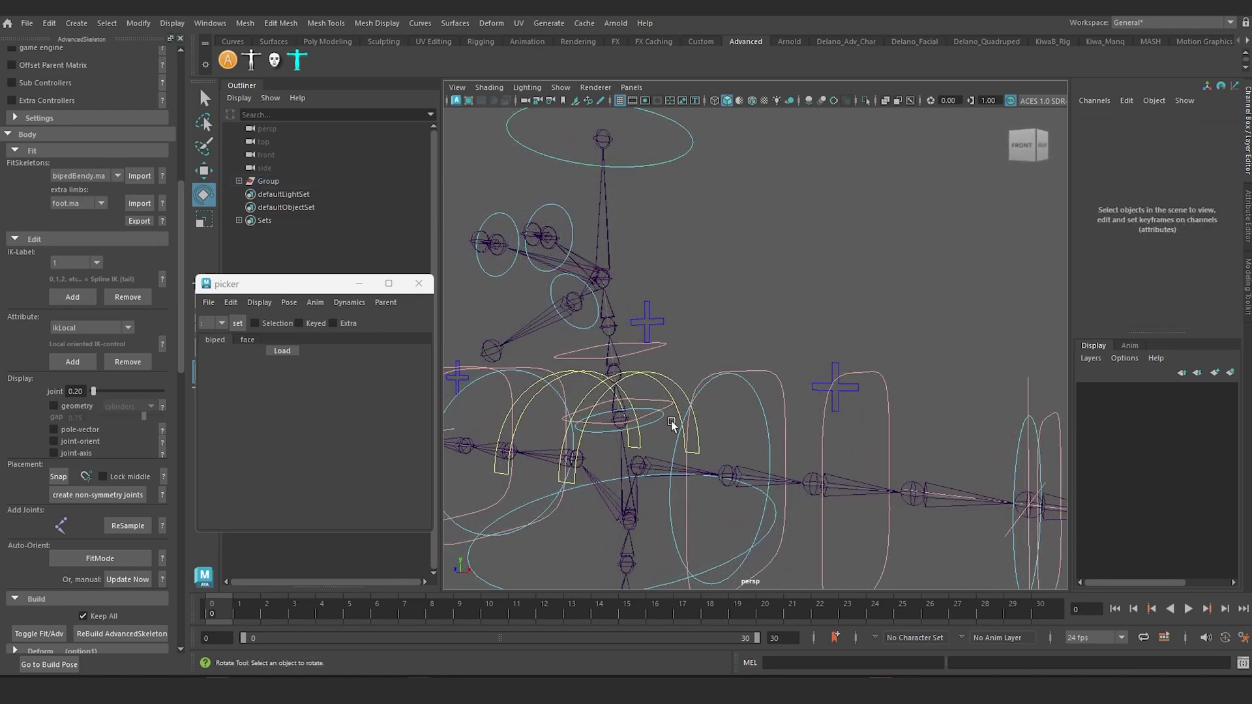
click(660, 420)
drag(640, 399, 660, 407)
key(ctrl+z)
- Raise the FKIKBlend value of the neck's FKIKSpline_M control to switch the neck from FK to spline IK
alt+right_drag(730, 293, 696, 287)
click(696, 358)
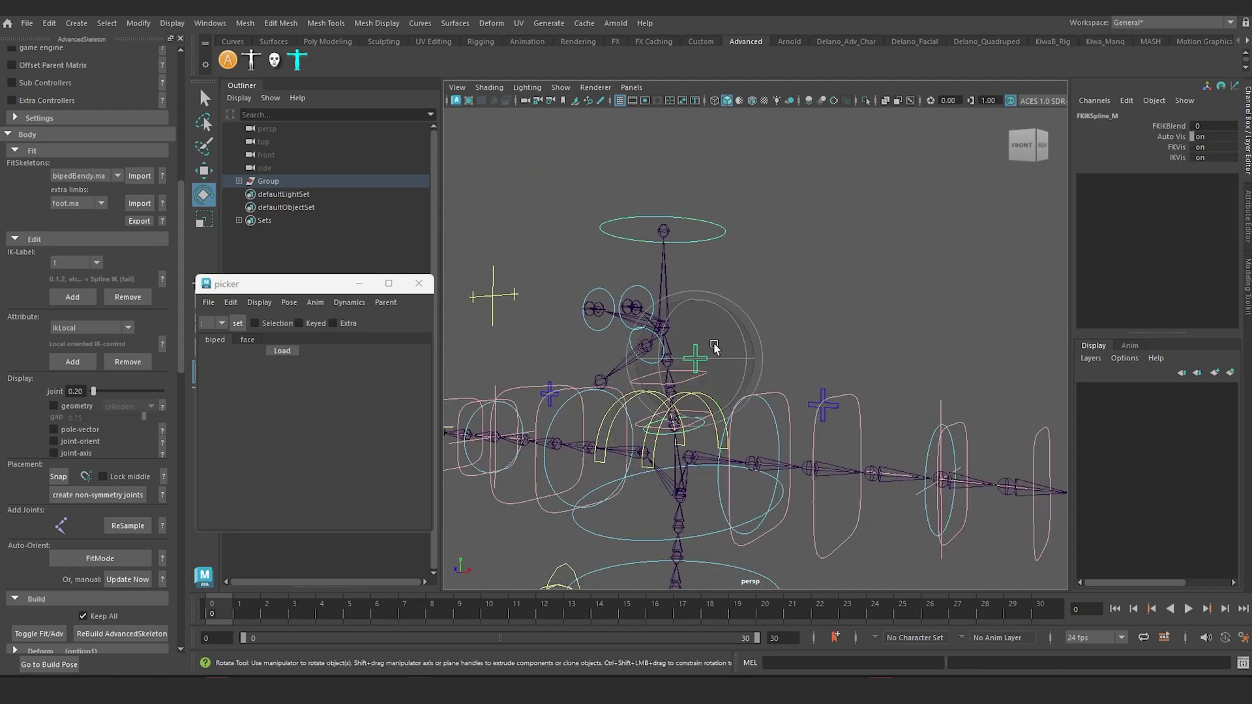
click(1170, 127)
middle_drag(870, 241, 1216, 239)
- Move the uppermost neck spline IK control, IKSpline3_M, from side to side to demonstrate how the neck bends
click(699, 328)
key(w)
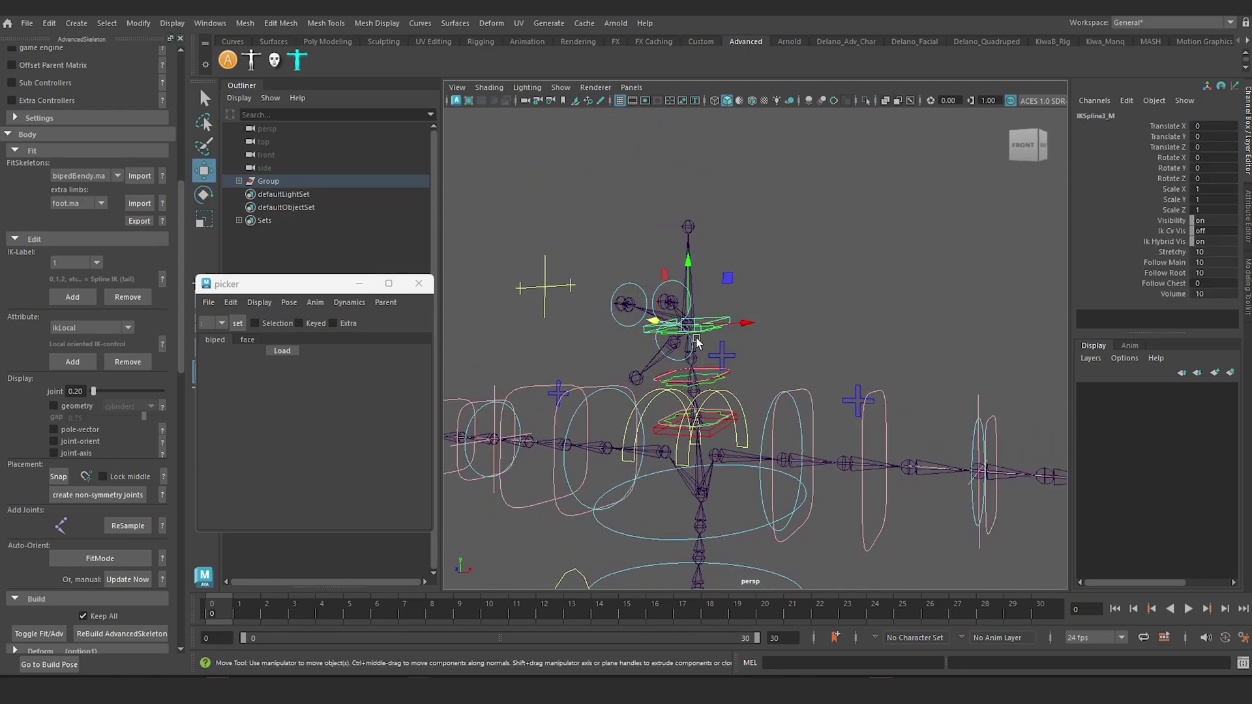
drag(688, 326, 809, 308)
alt+drag(768, 361, 794, 369)
scroll(796, 372, up, 4)
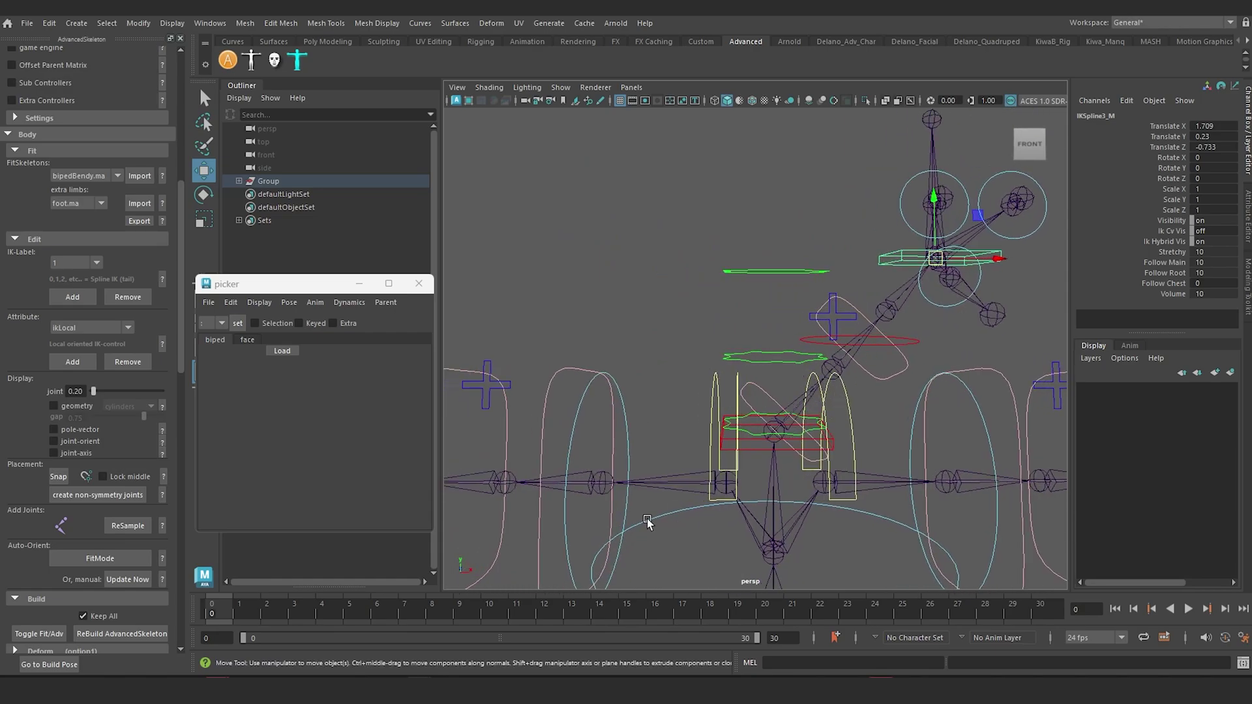
drag(936, 258, 673, 272)
alt+drag(675, 336, 1003, 428)
alt+drag(889, 429, 866, 430)
scroll(866, 430, up, 4)
alt+middle_drag(850, 445, 786, 399)
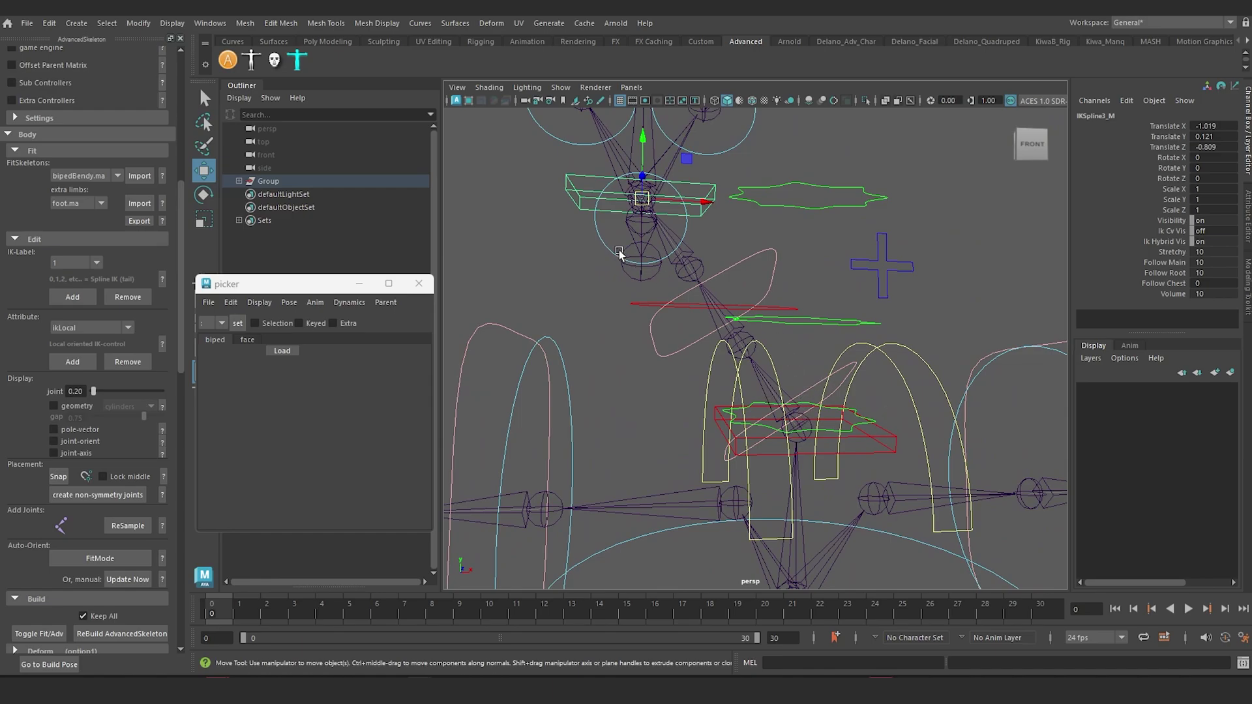
drag(641, 198, 917, 199)
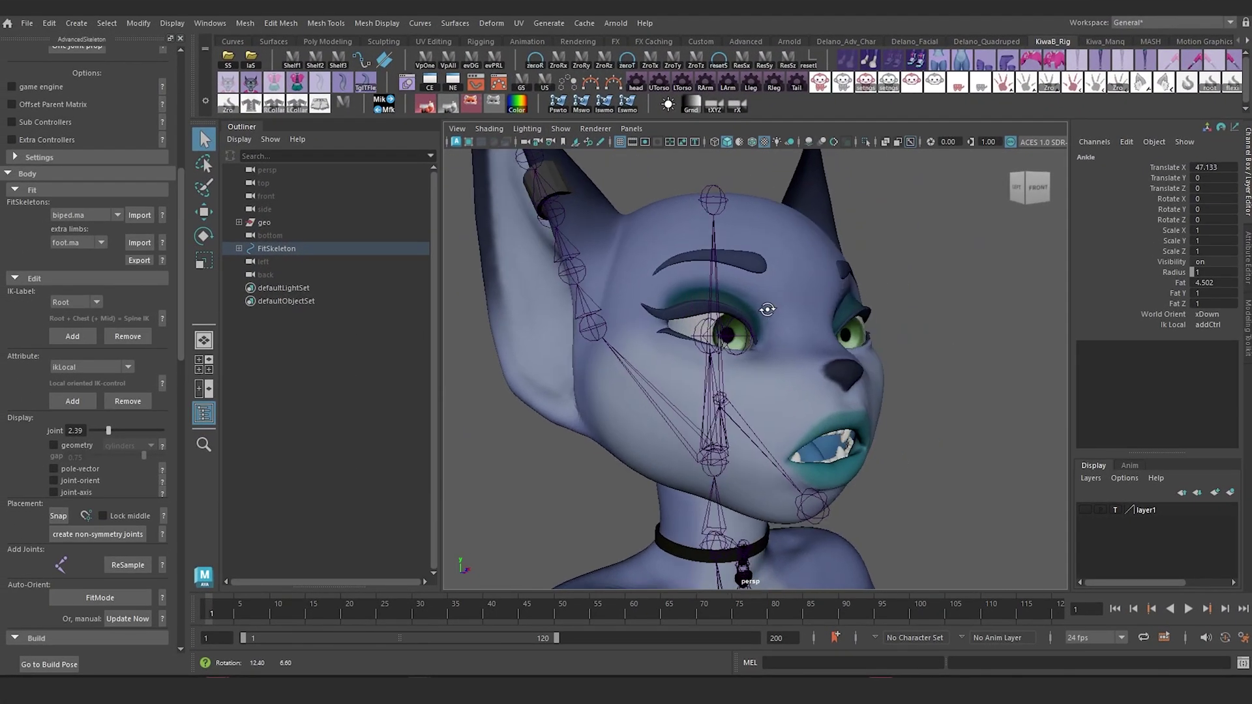
- Choose the spline IK label 0 for the Neck joint of the blue character's fit skeleton
alt+drag(768, 309, 740, 504)
click(741, 490)
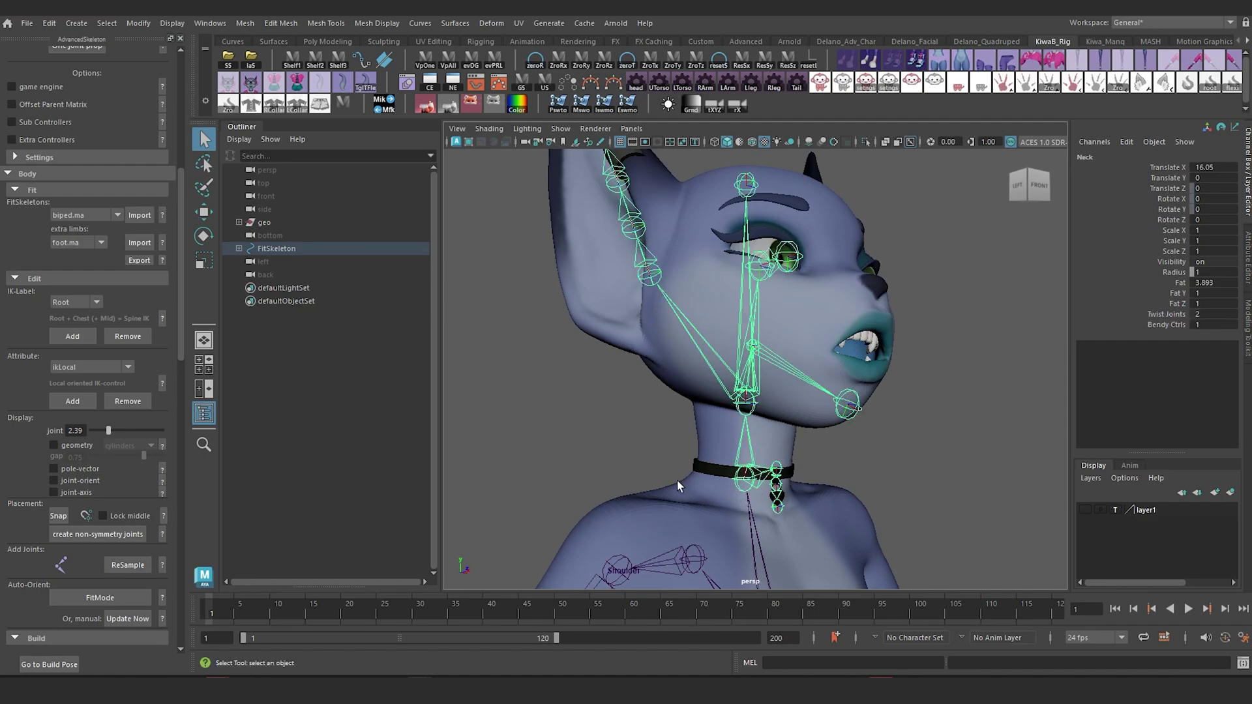
click(72, 303)
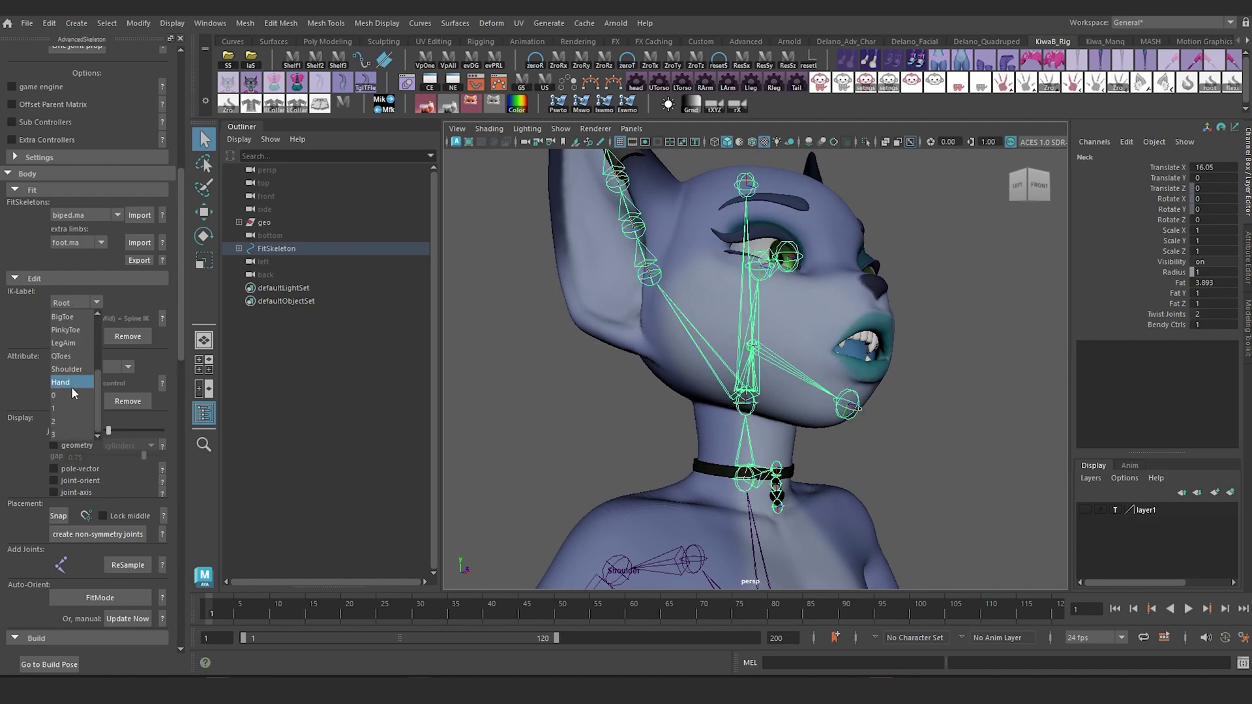
click(72, 389)
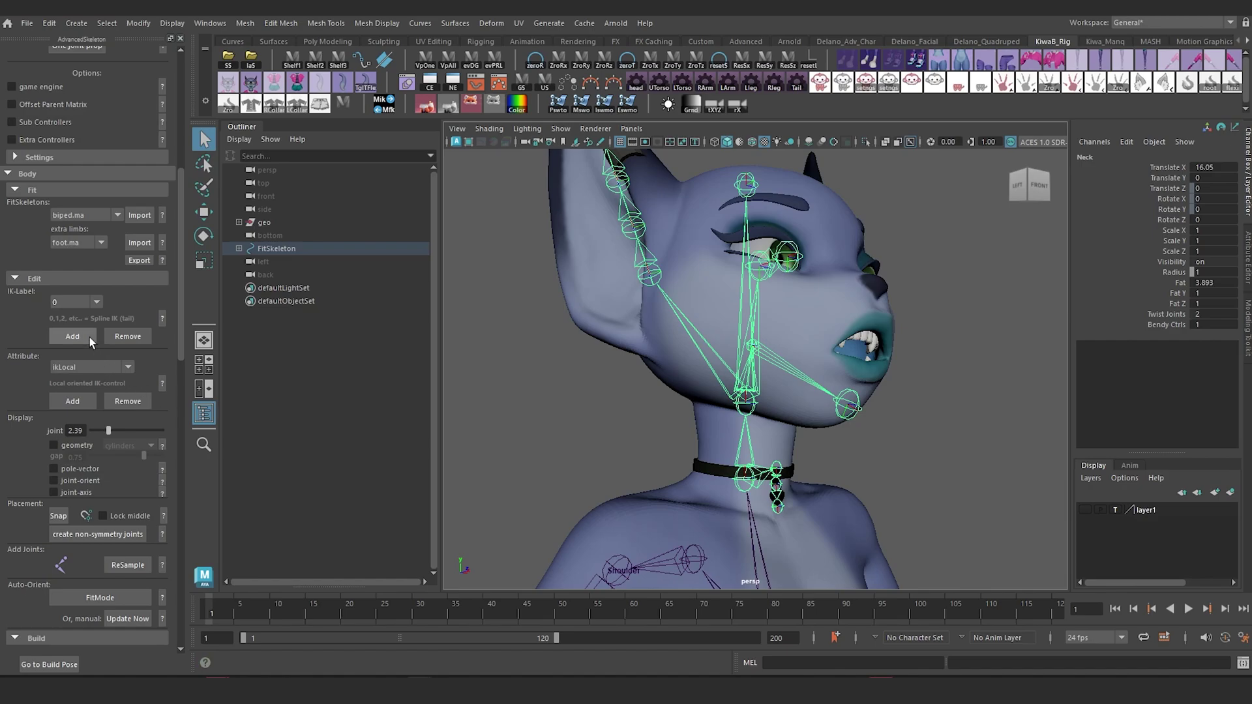
- Choose the spline IK label 1 for the Head joint of the blue character's fit skeleton
click(740, 409)
click(99, 302)
click(72, 407)
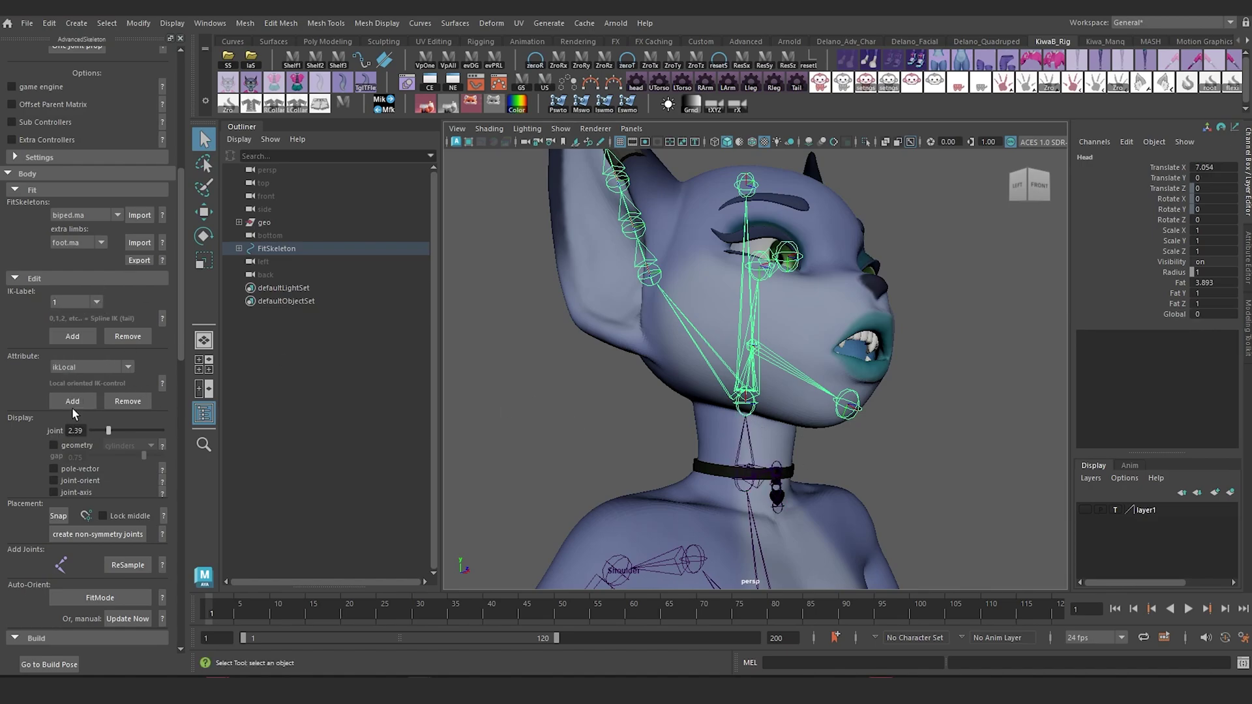
- Add the spline IK label 0 to EarA, the base joint of the ear chain
alt+middle_drag(627, 289, 671, 365)
scroll(672, 366, up, 2)
alt+middle_drag(595, 308, 609, 353)
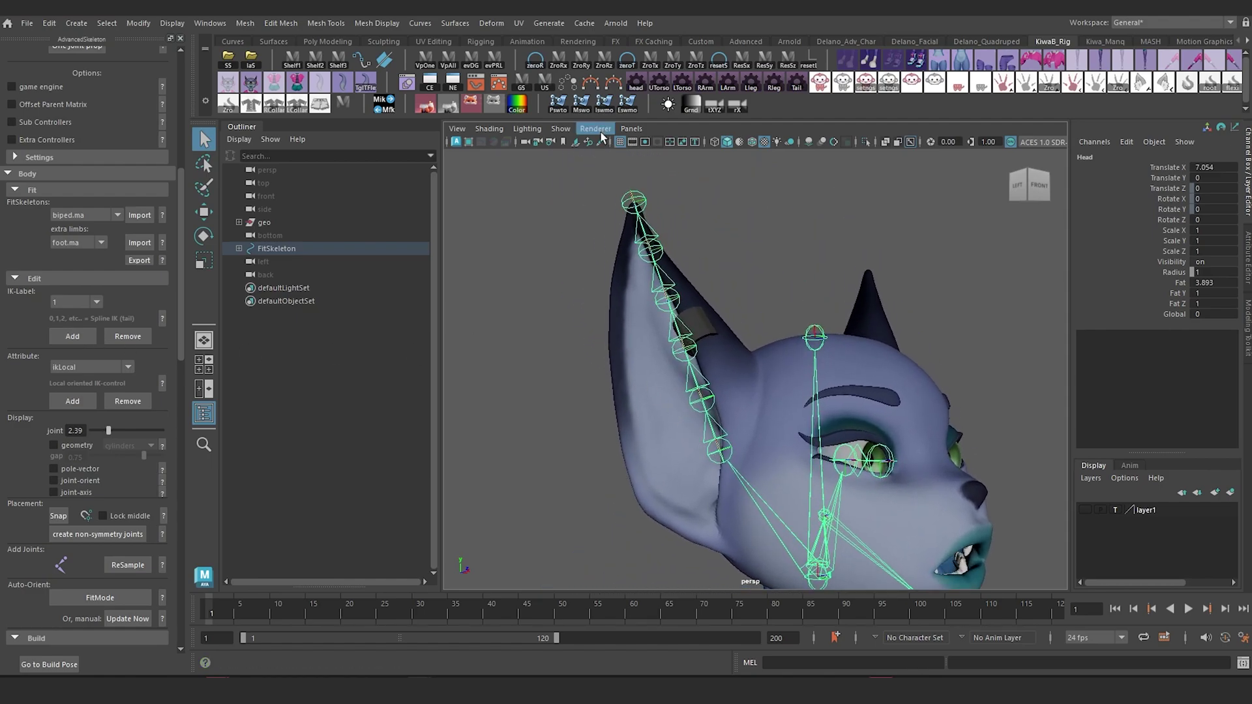
click(721, 455)
click(81, 301)
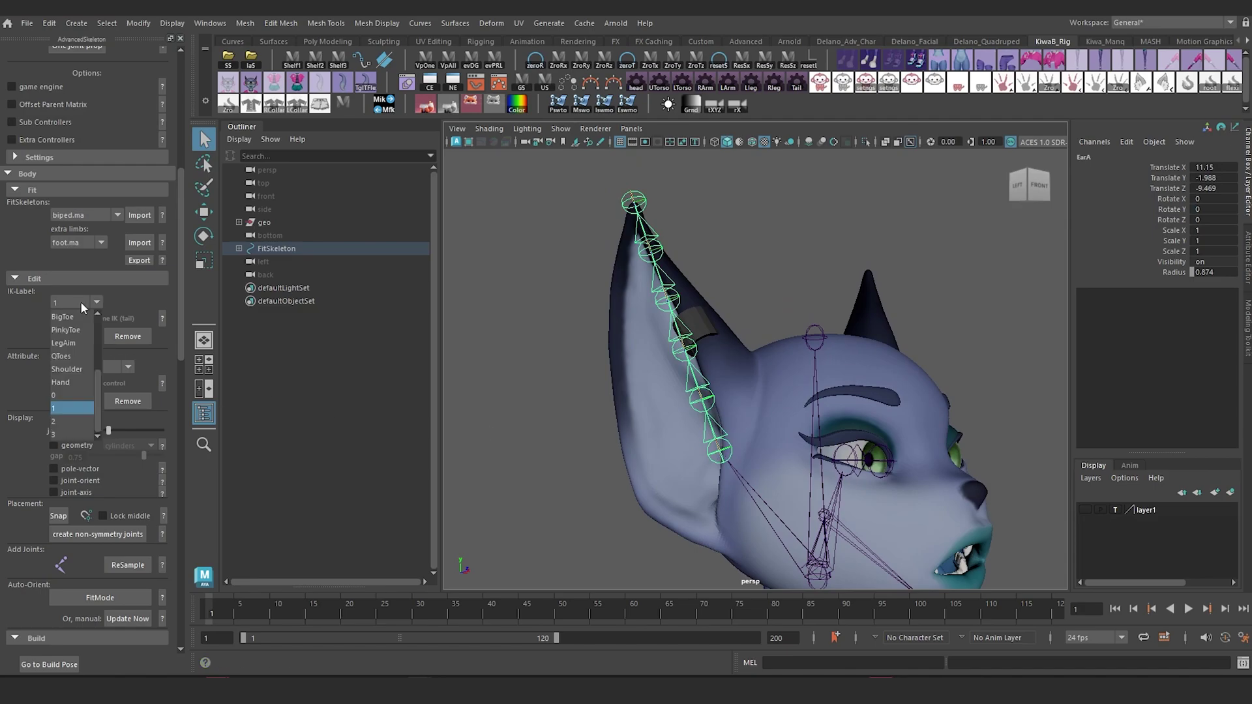
click(75, 394)
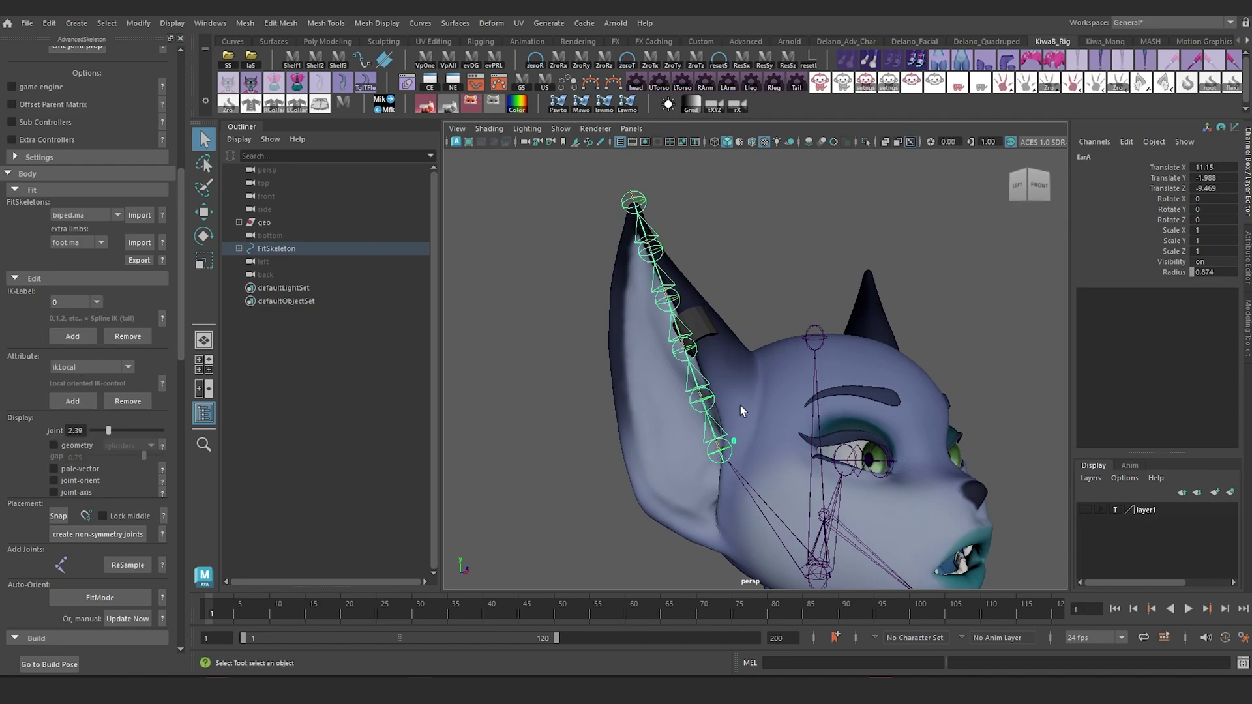
- Add the spline IK label 1 to EarB, the second joint of the ear chain
click(705, 401)
click(90, 302)
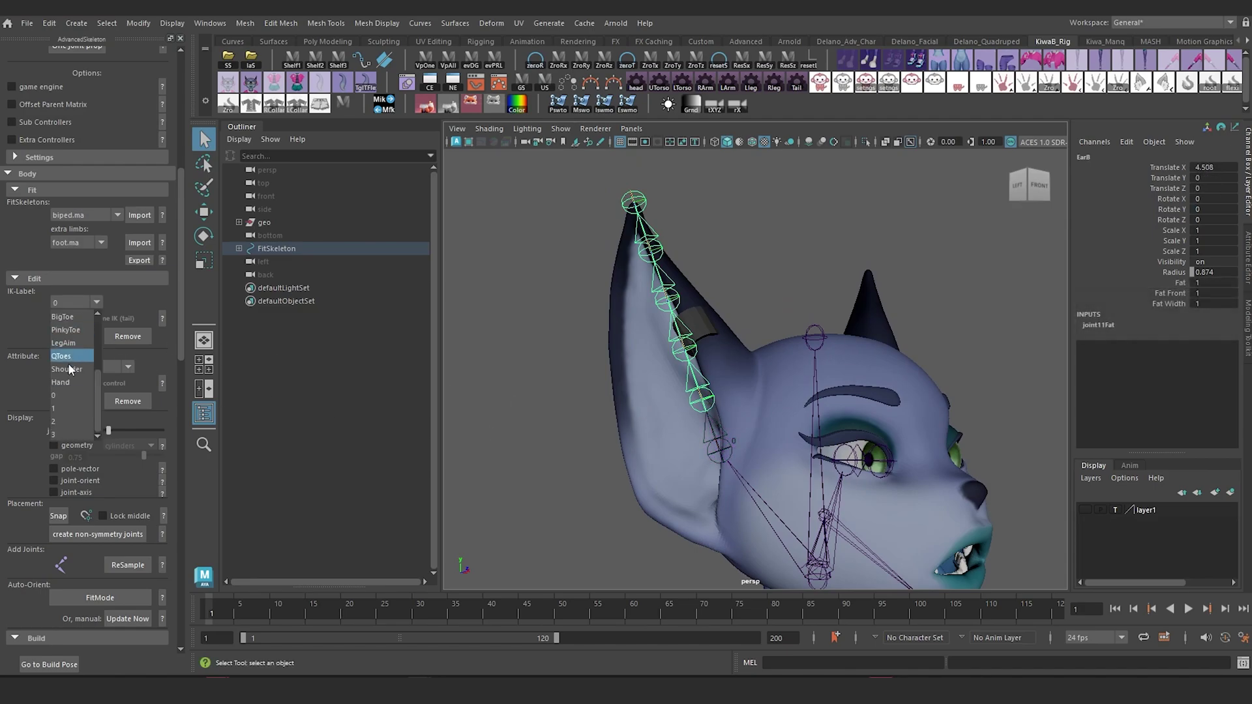
click(62, 408)
click(73, 336)
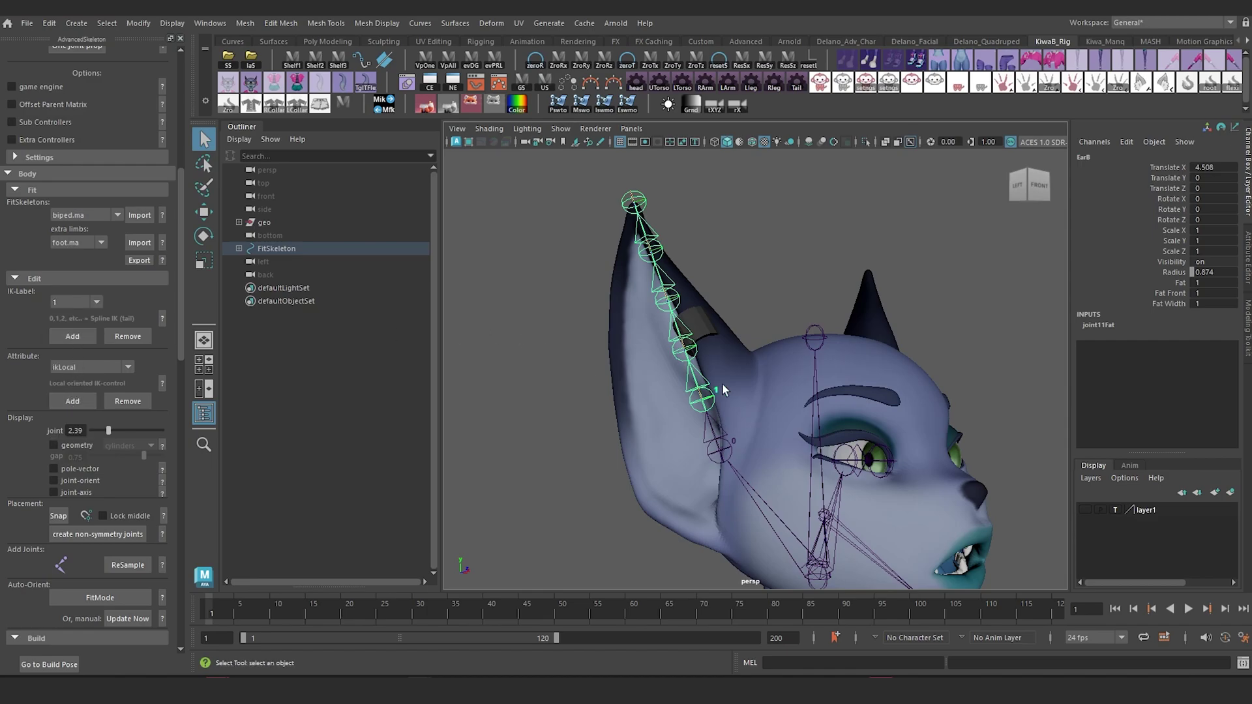
- Add the spline IK label 2 to EarC, the third joint of the ear chain
click(685, 350)
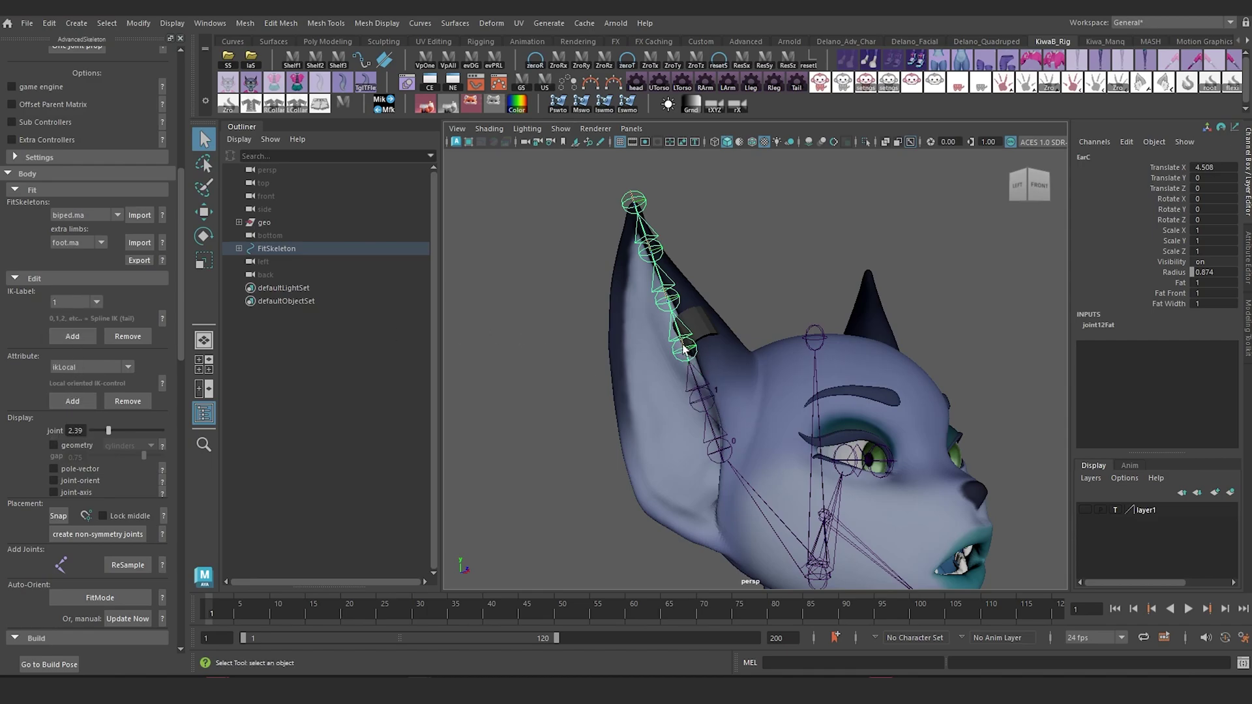
click(98, 301)
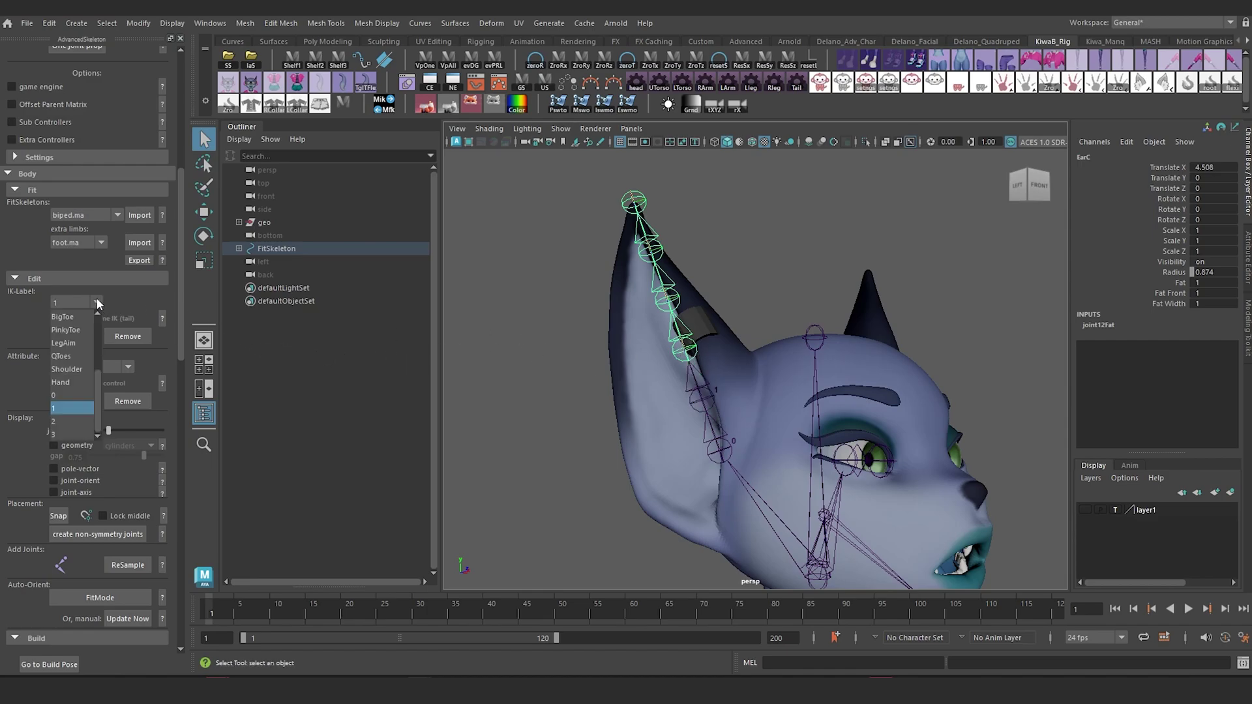
click(73, 422)
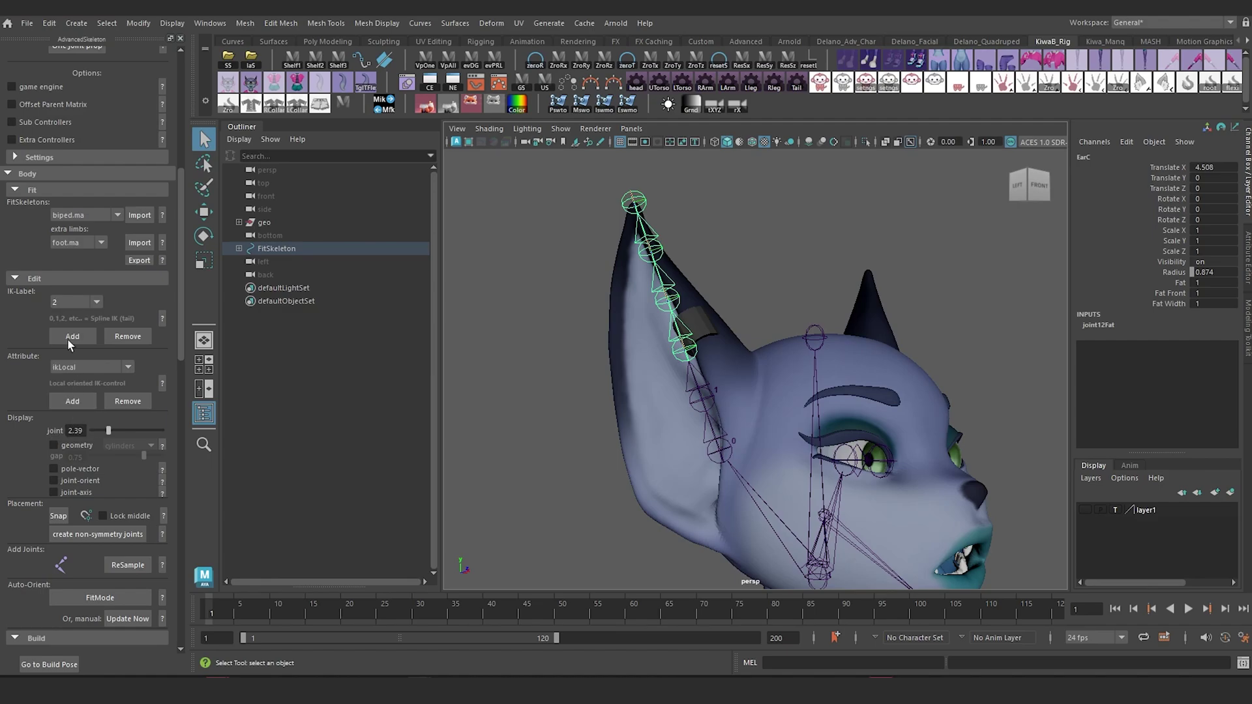
- Add the spline IK label 3 to EarD, the fourth joint of the ear chain
click(670, 301)
click(97, 302)
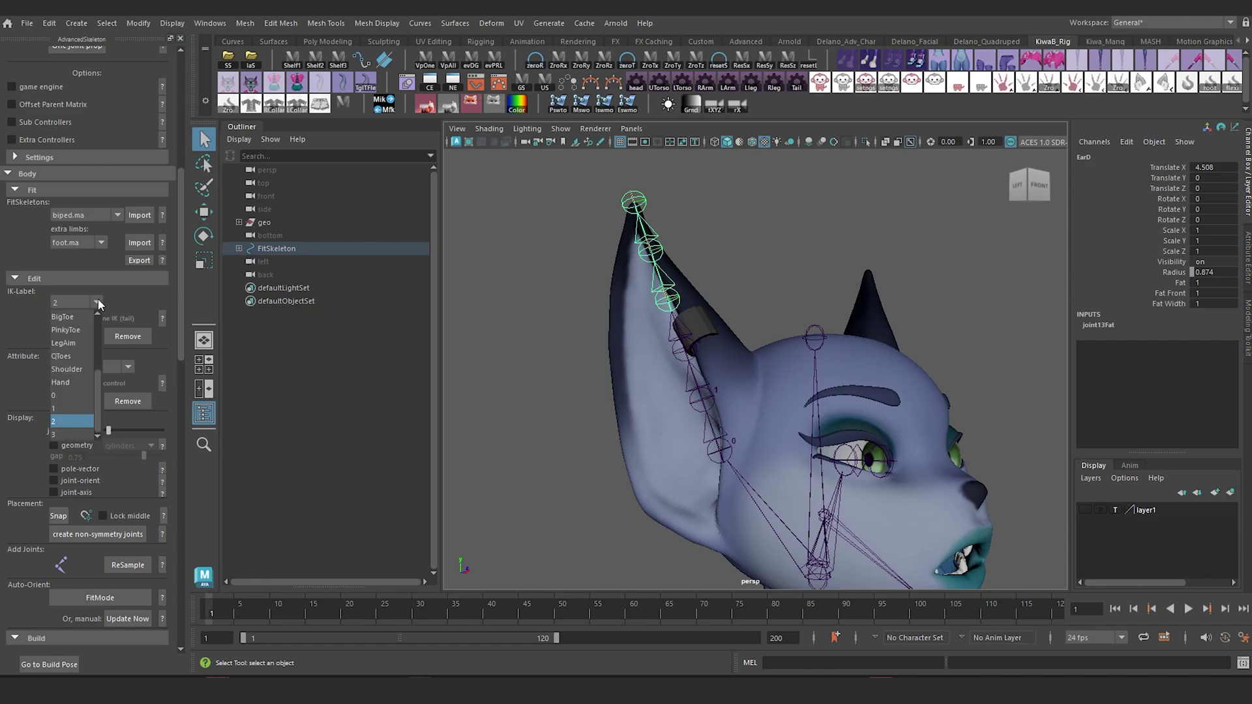
click(65, 424)
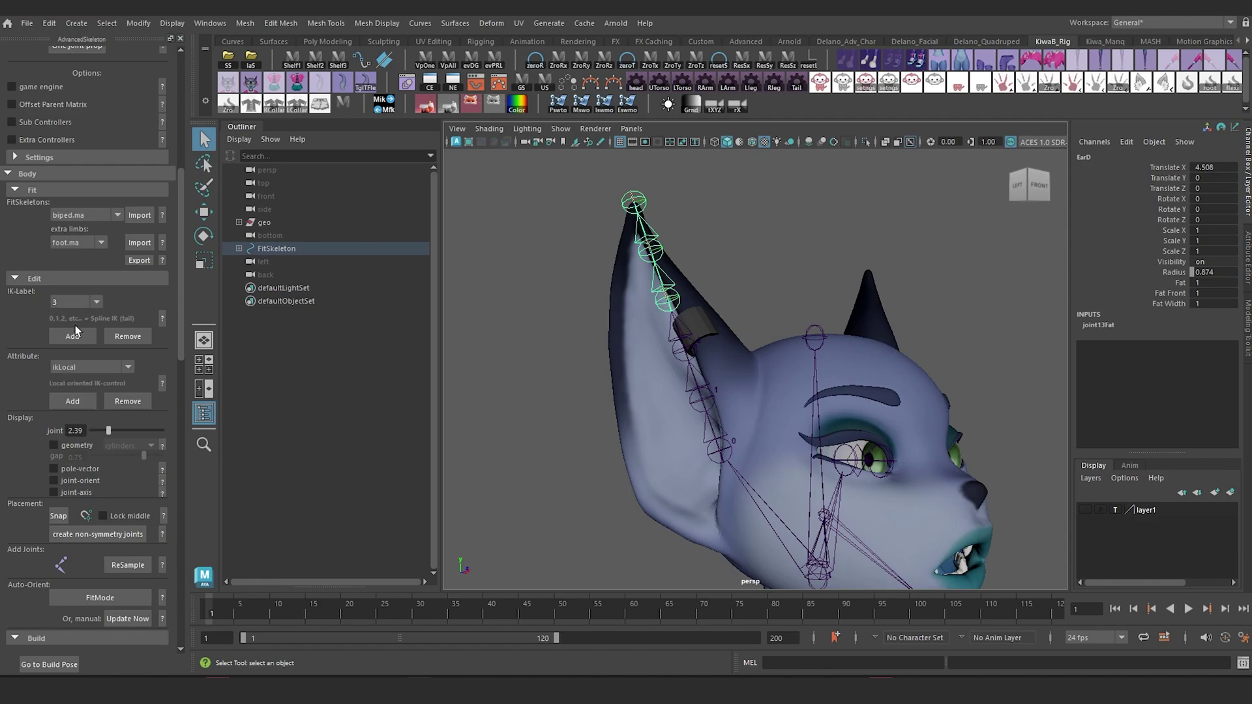
alt+middle_drag(595, 308, 600, 344)
- Add the spline IK label 3 to both EarE and EarF, the last two joints of the ear chain
click(661, 287)
click(72, 302)
click(71, 301)
click(71, 336)
click(644, 240)
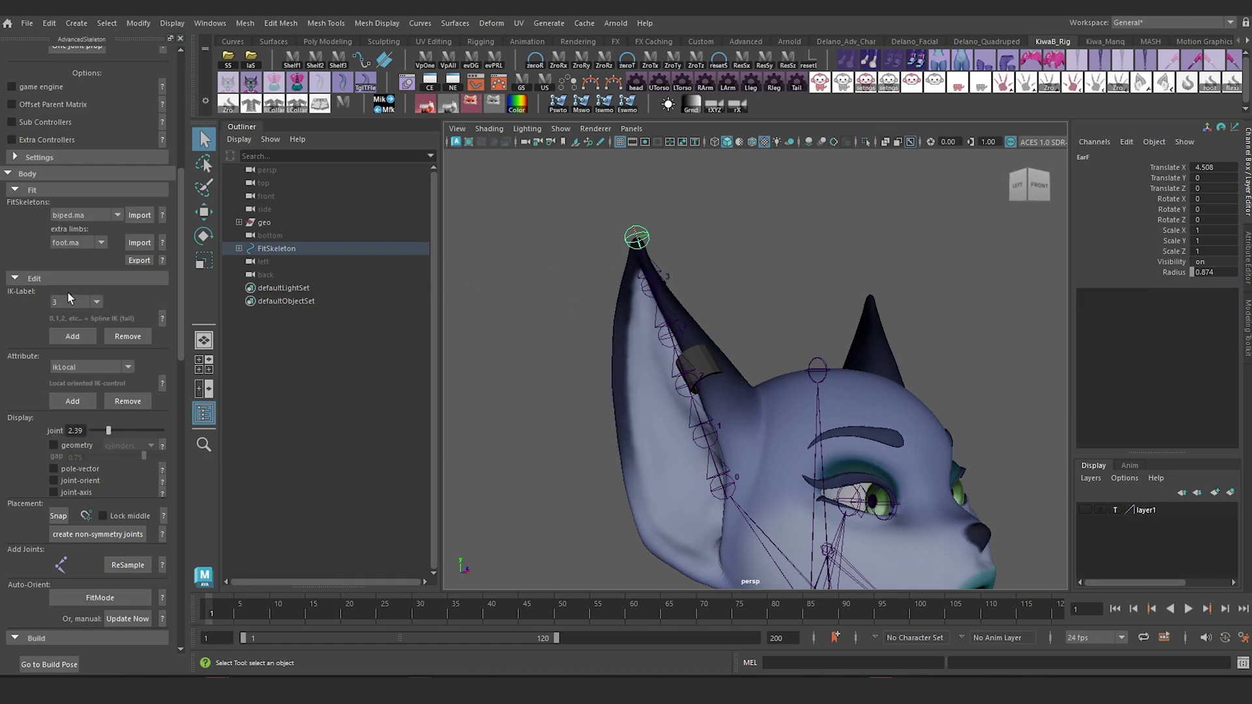
click(72, 335)
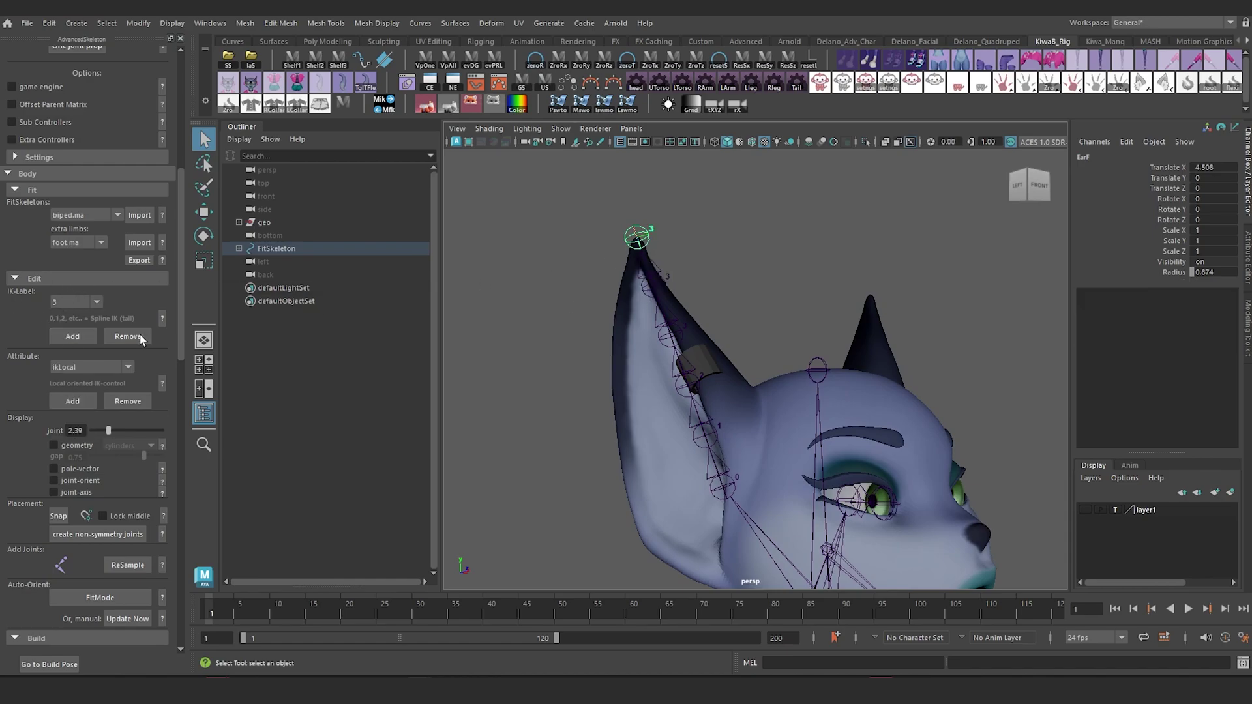
- Set the Other Type joint label of EarE to 4 in its joint labelling attributes
click(646, 289)
click(1247, 277)
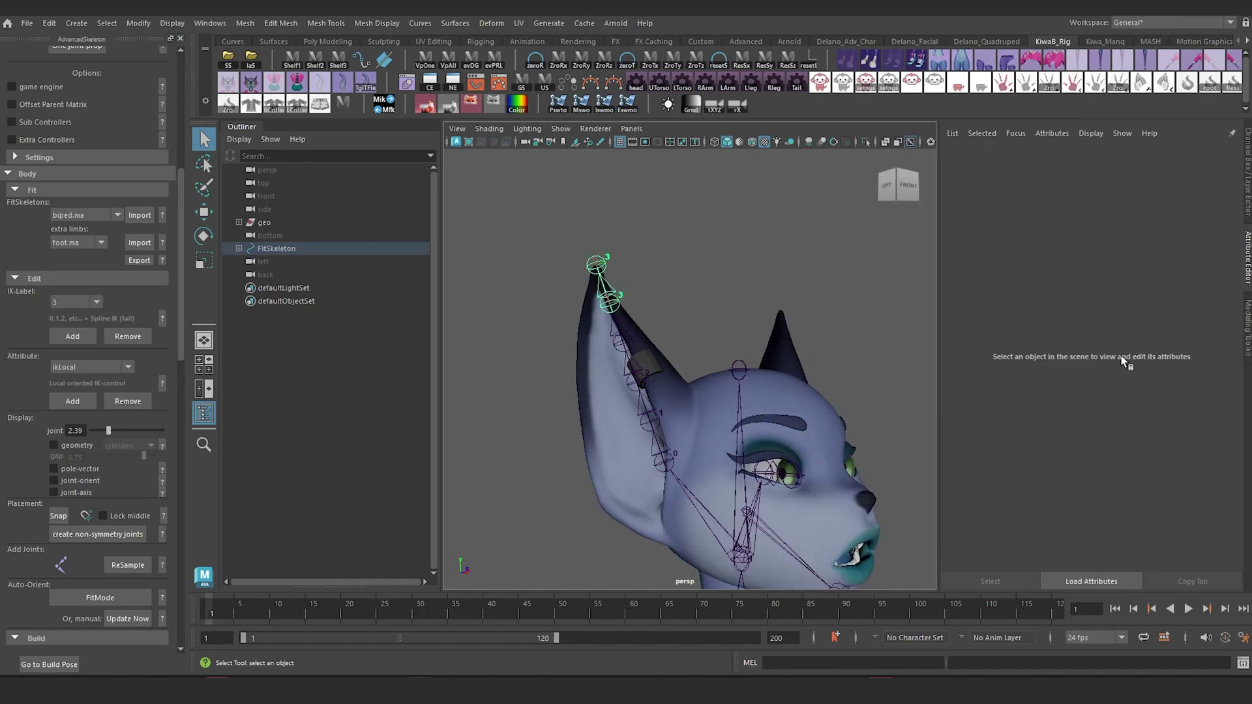
scroll(1110, 352, down, 3)
scroll(1111, 356, down, 2)
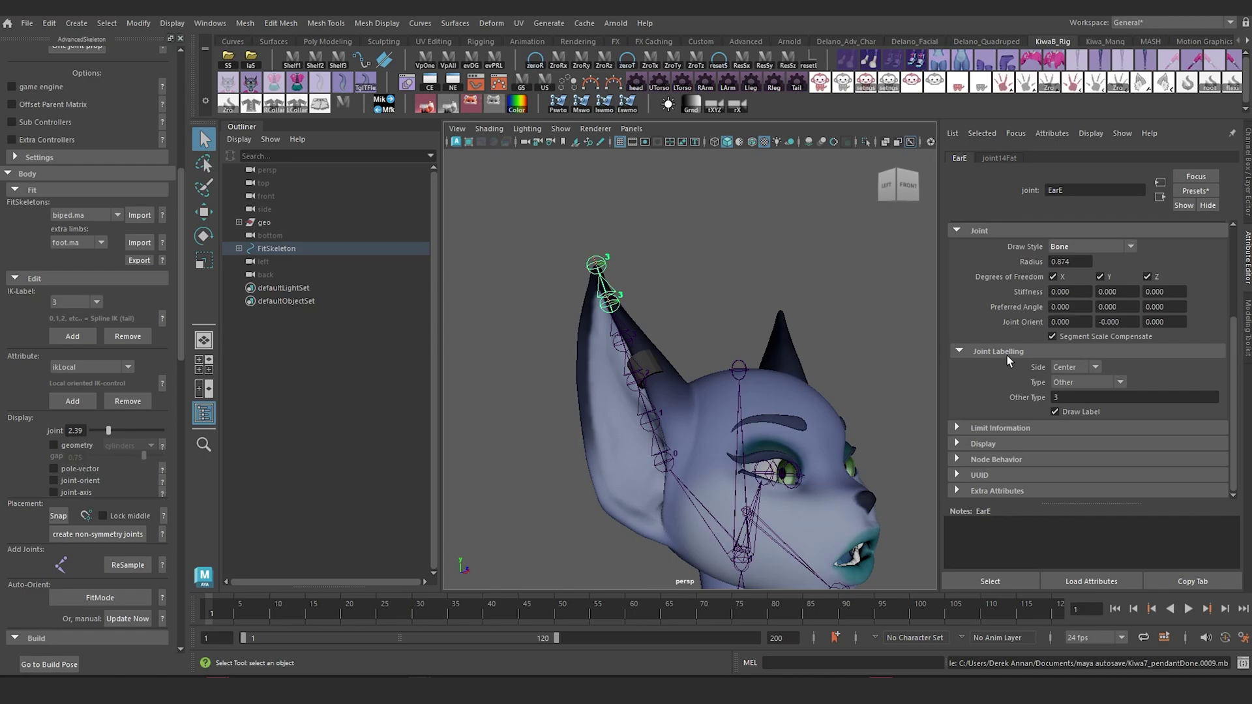
double_click(1058, 398)
text(4)
key(Return)
- Set the Other Type joint label of the ear tip joint EarF to 5
click(602, 264)
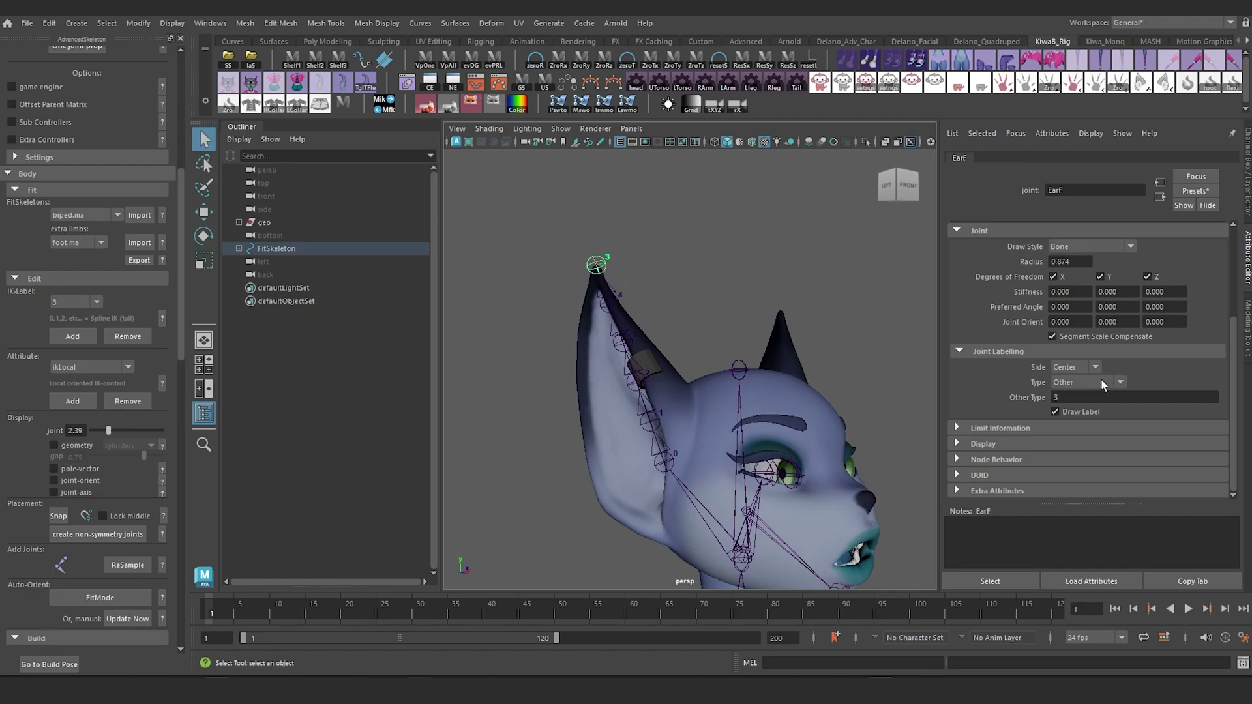
double_click(1072, 398)
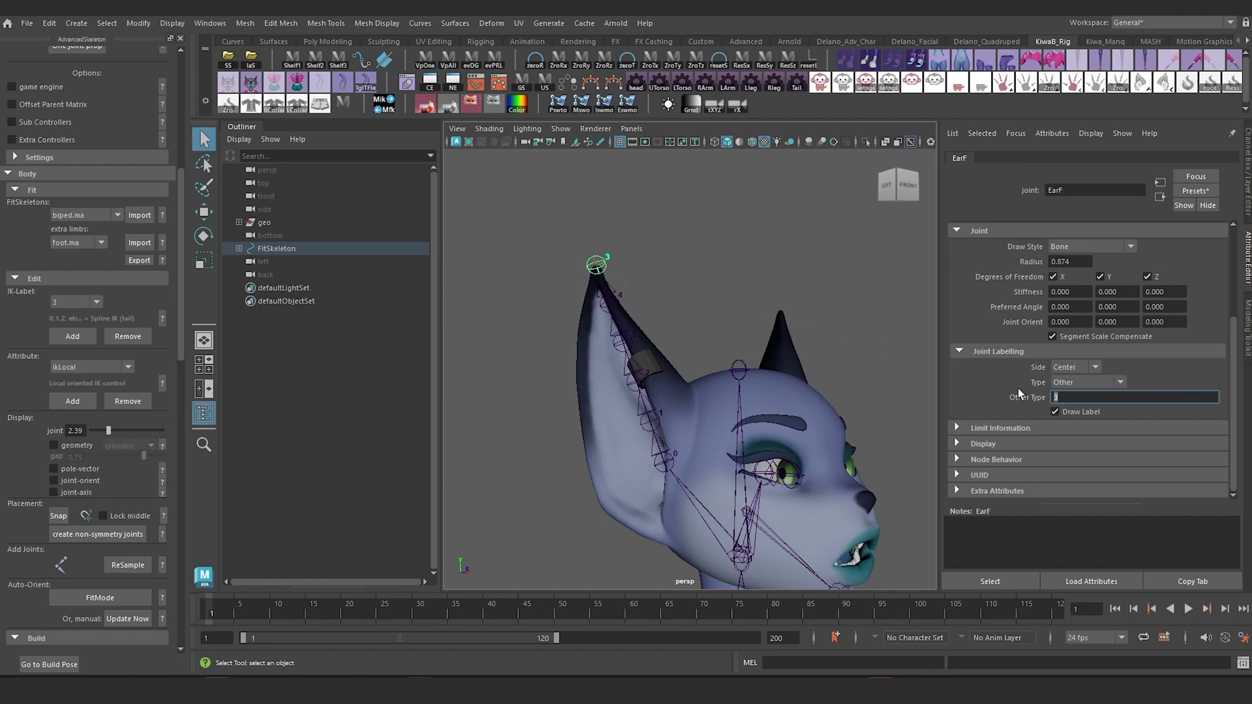
text(5)
key(Return)
- Look over the labelled ear chain from several angles, and examine the IndexFinger1 joint of the hand up close
alt+middle_drag(669, 308, 745, 226)
alt+drag(812, 389, 722, 418)
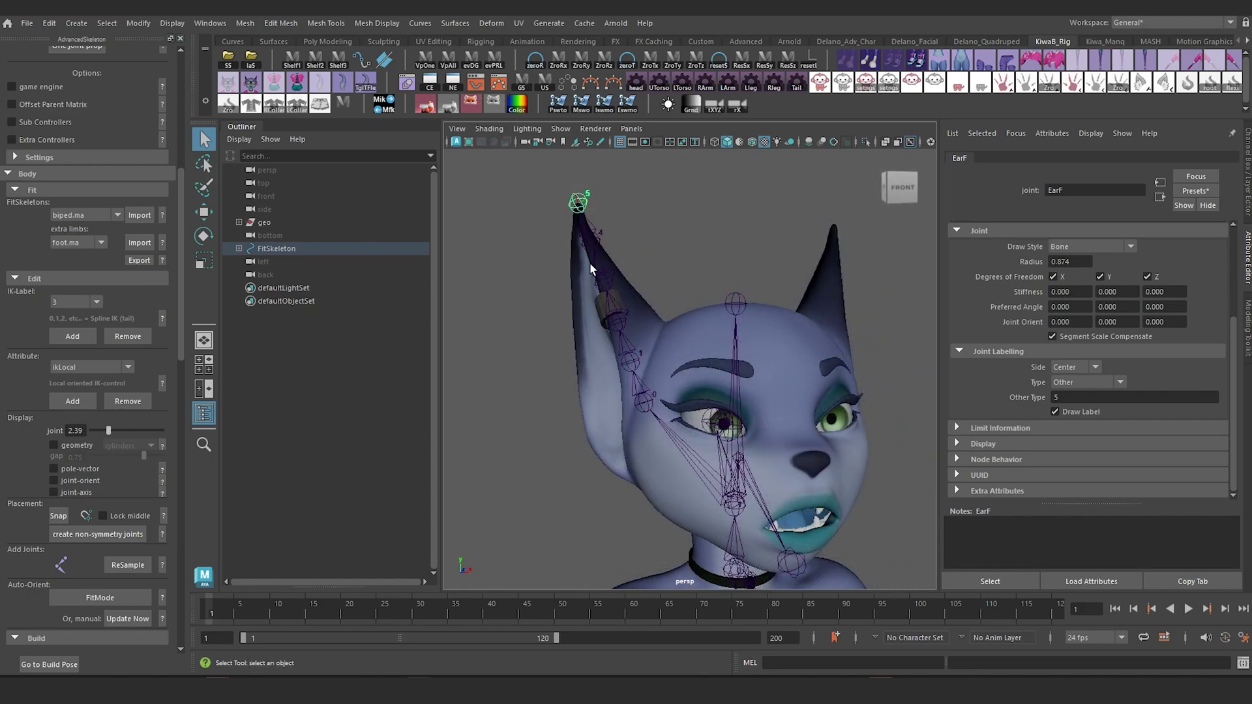
alt+drag(590, 262, 589, 388)
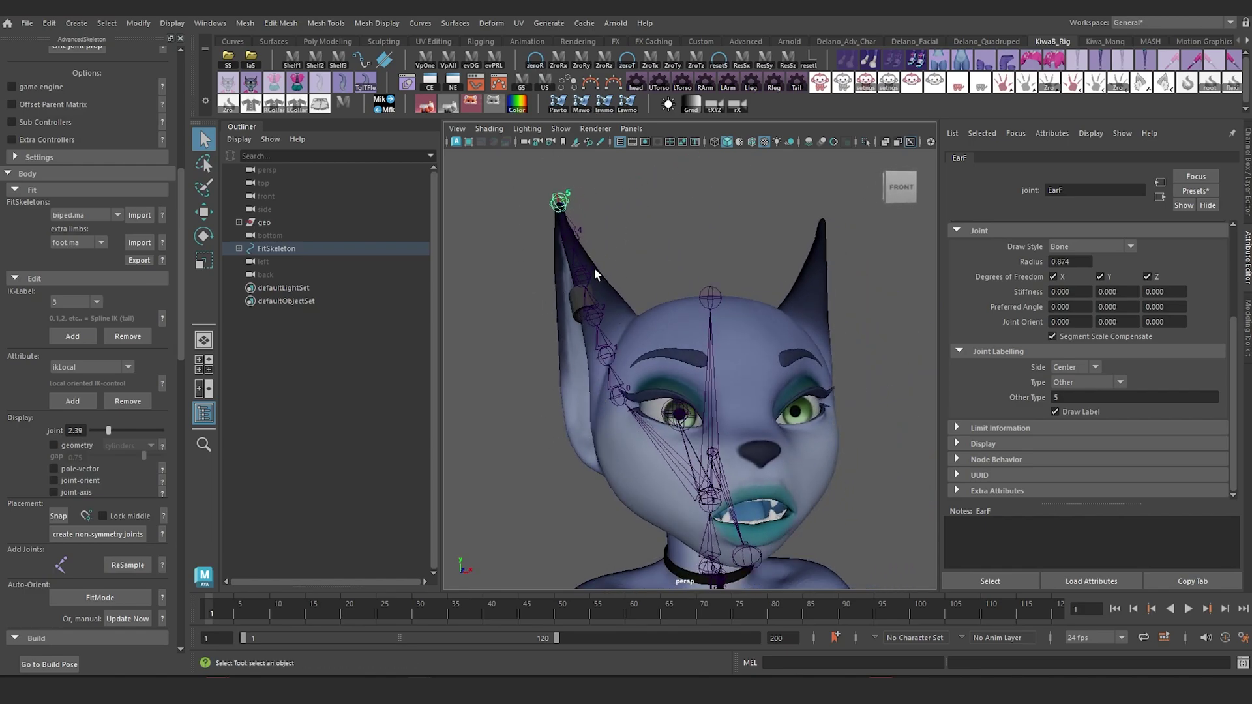
alt+drag(602, 471, 841, 548)
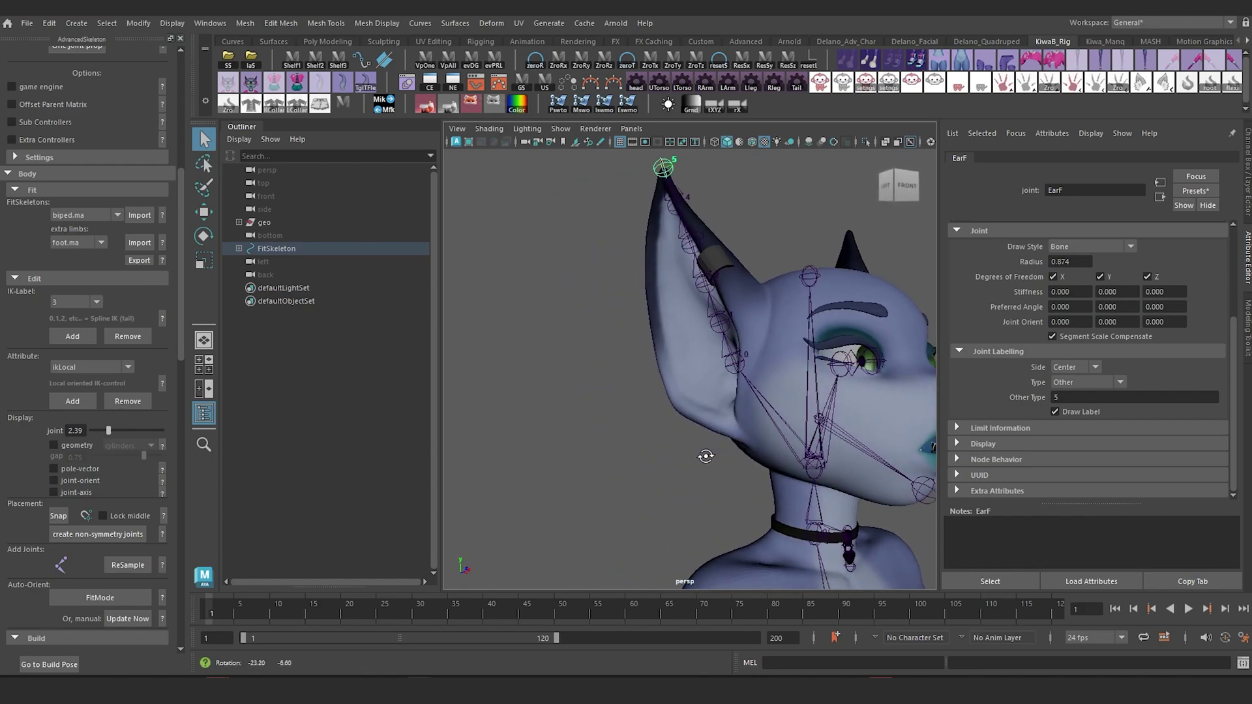
alt+middle_drag(835, 439, 775, 380)
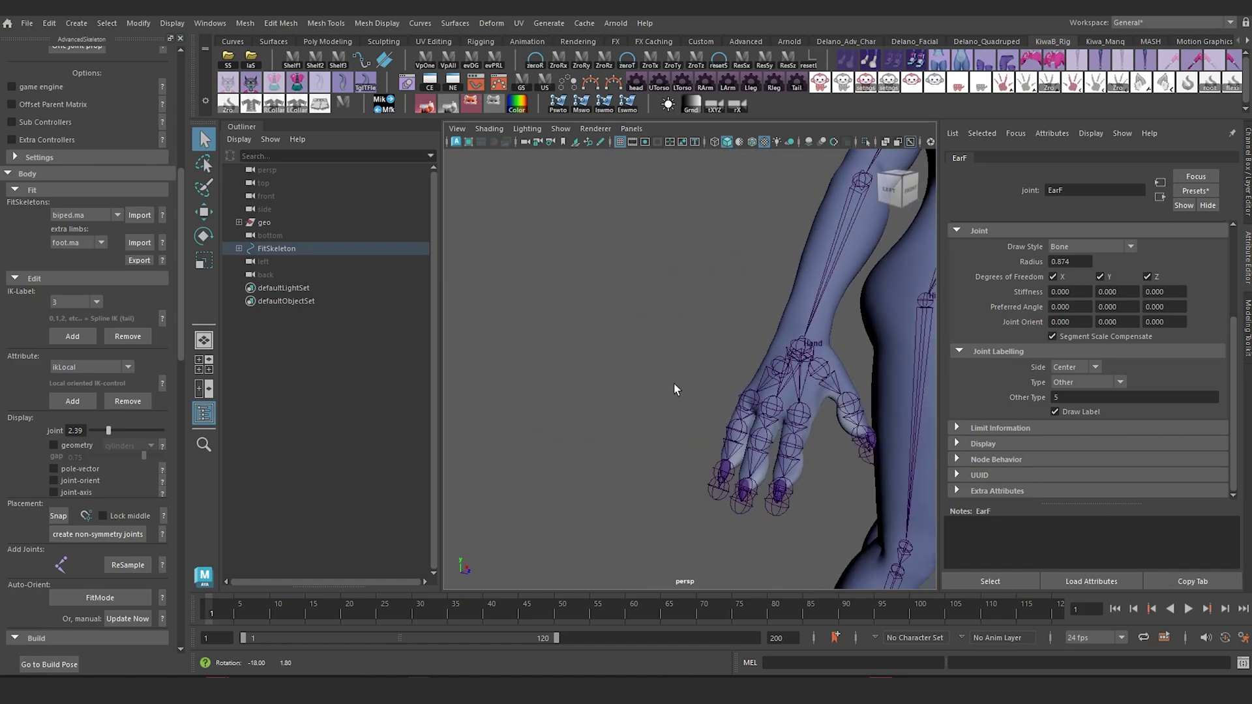
click(798, 417)
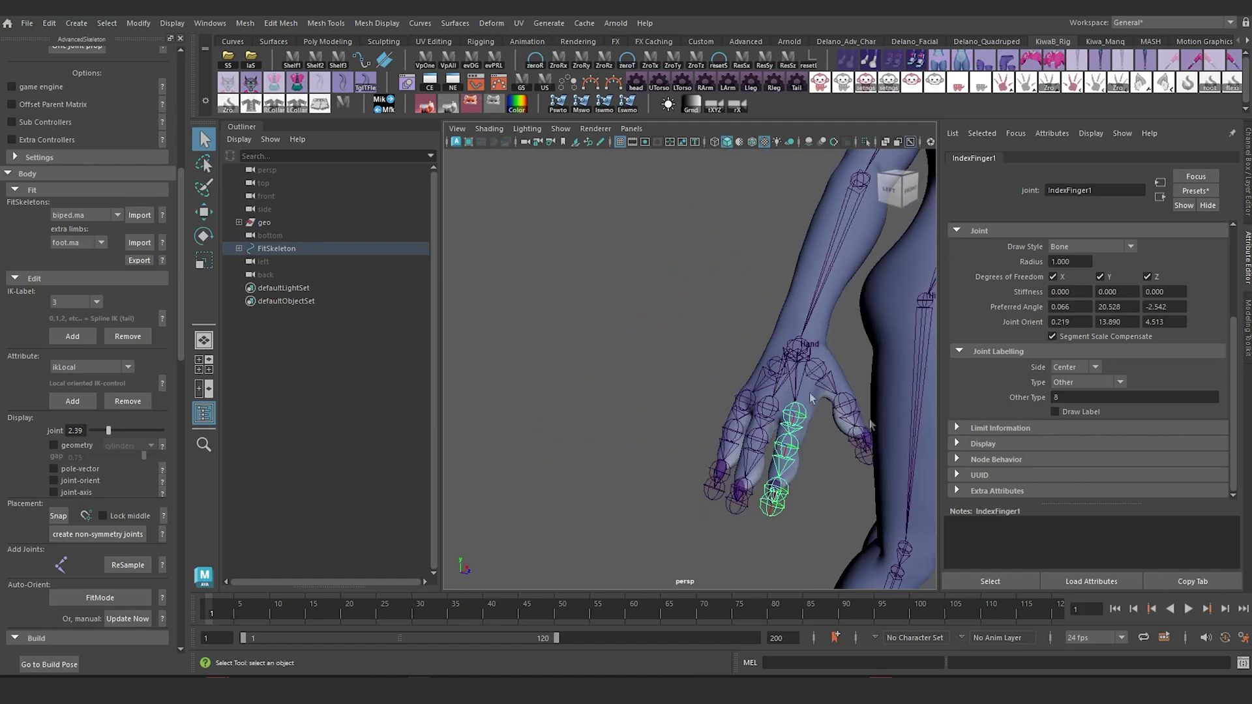
key(f)
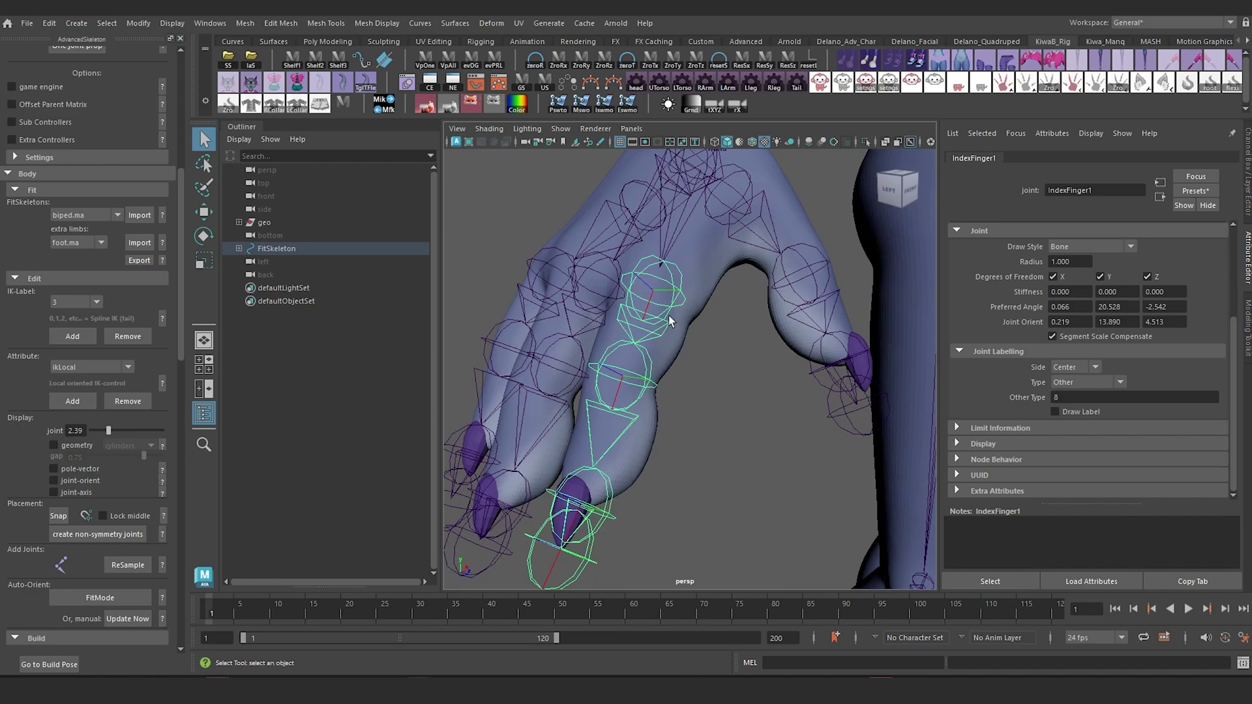
alt+right_drag(667, 315, 709, 362)
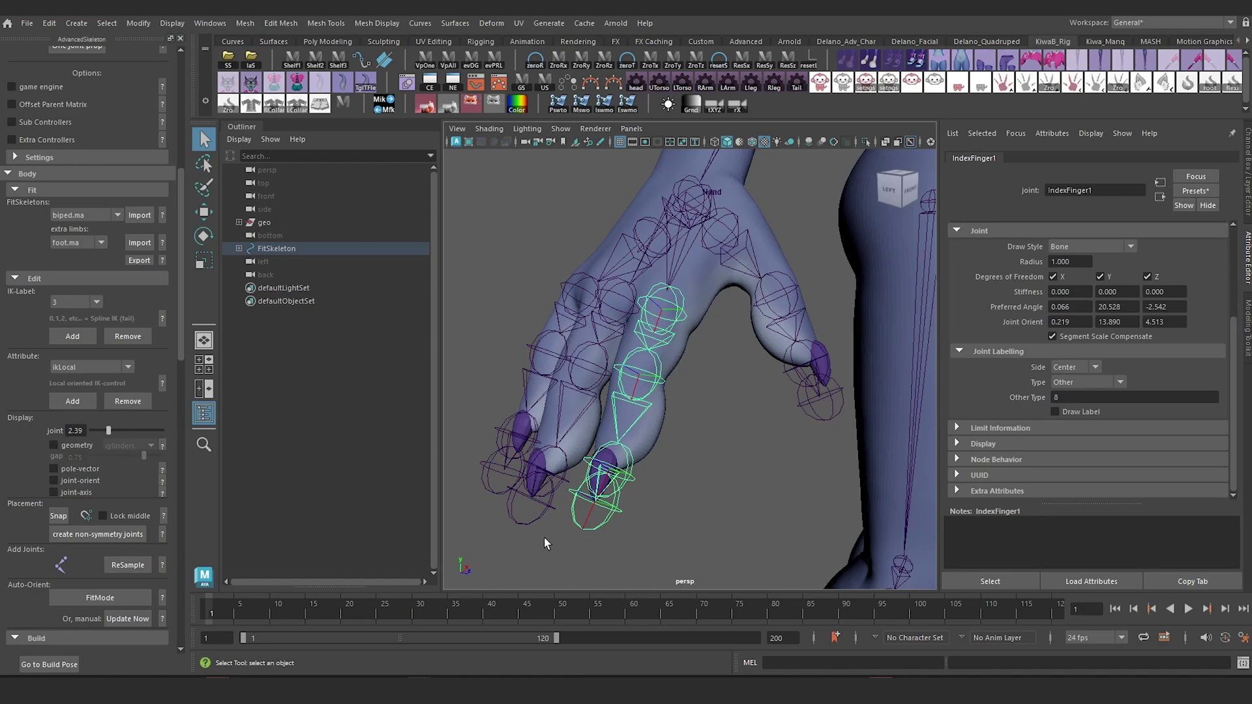
- Examine the finger joints of the hand and bring up the Advanced shelf tools
scroll(660, 295, down, 3)
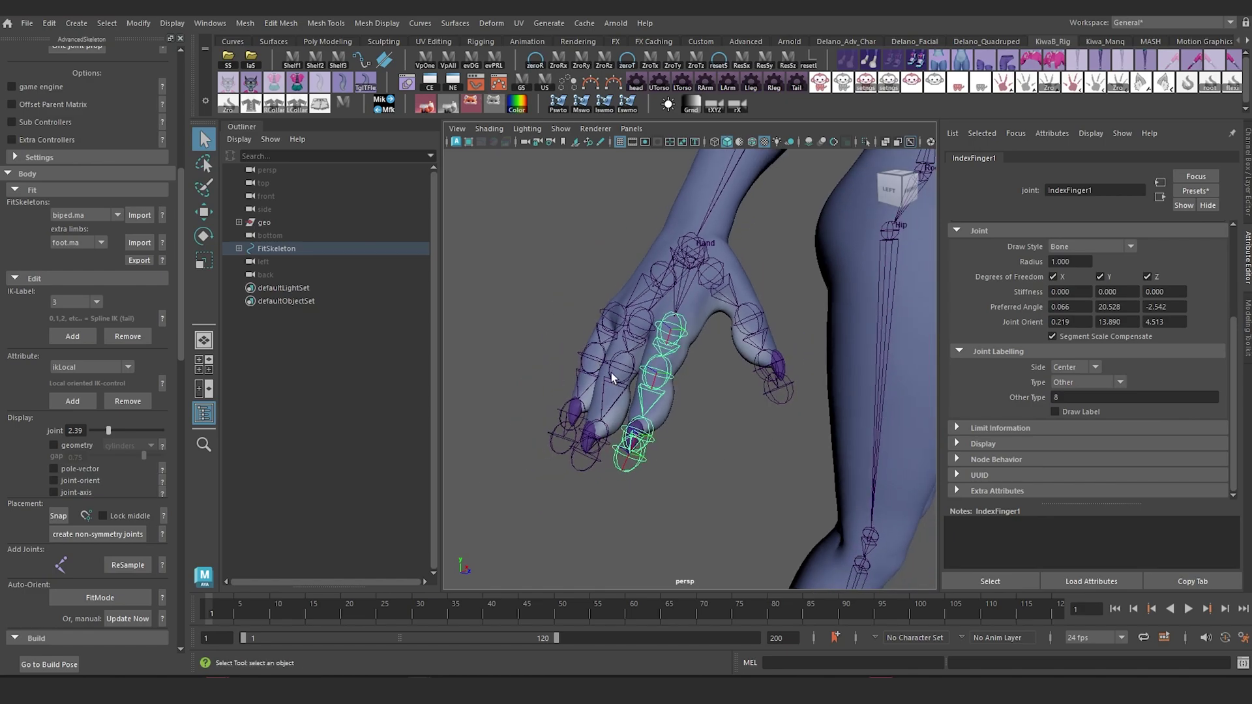
alt+right_drag(628, 344, 649, 364)
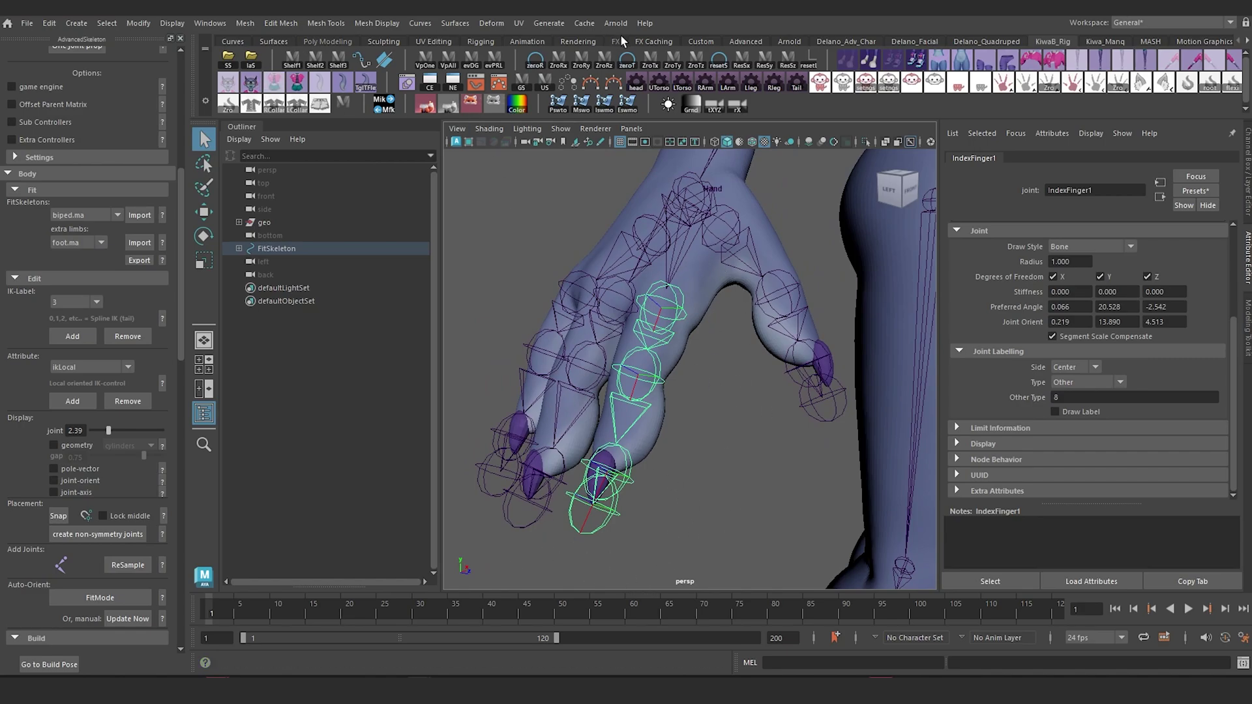
click(746, 41)
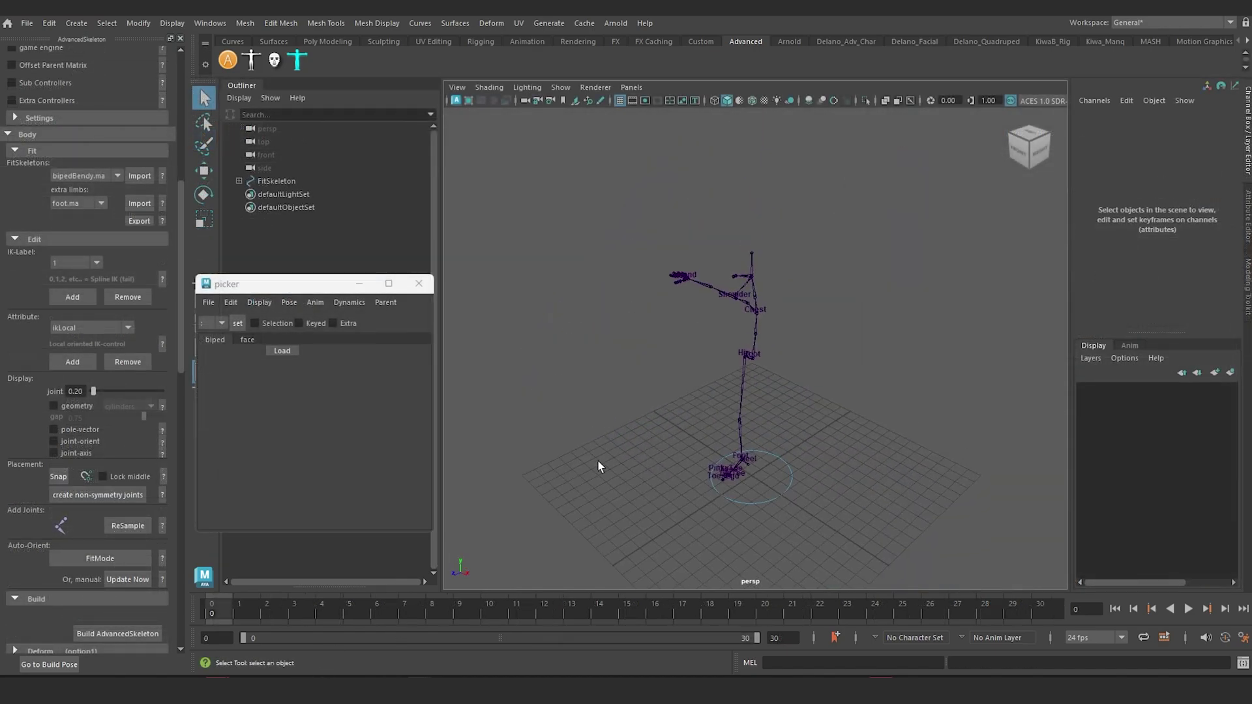
- Add the IK label Hand to the IndexFinger3 joint of the biped fit skeleton
alt+drag(602, 455, 744, 393)
click(714, 356)
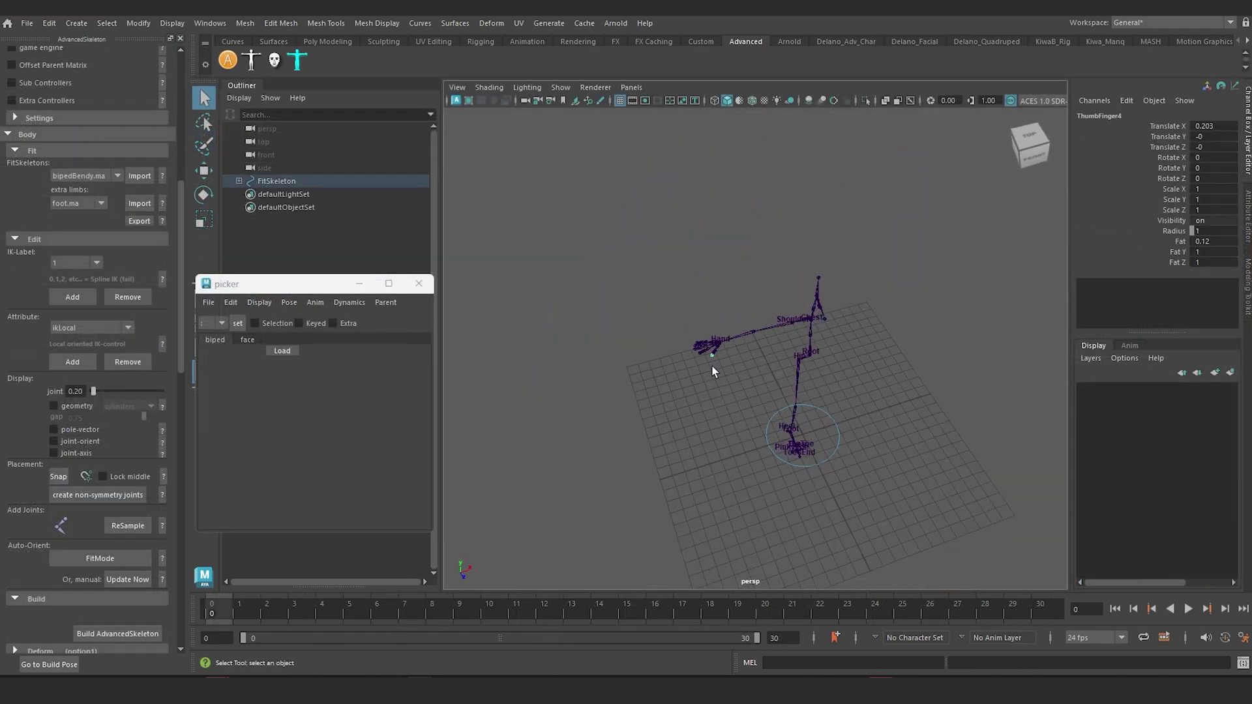
key(f)
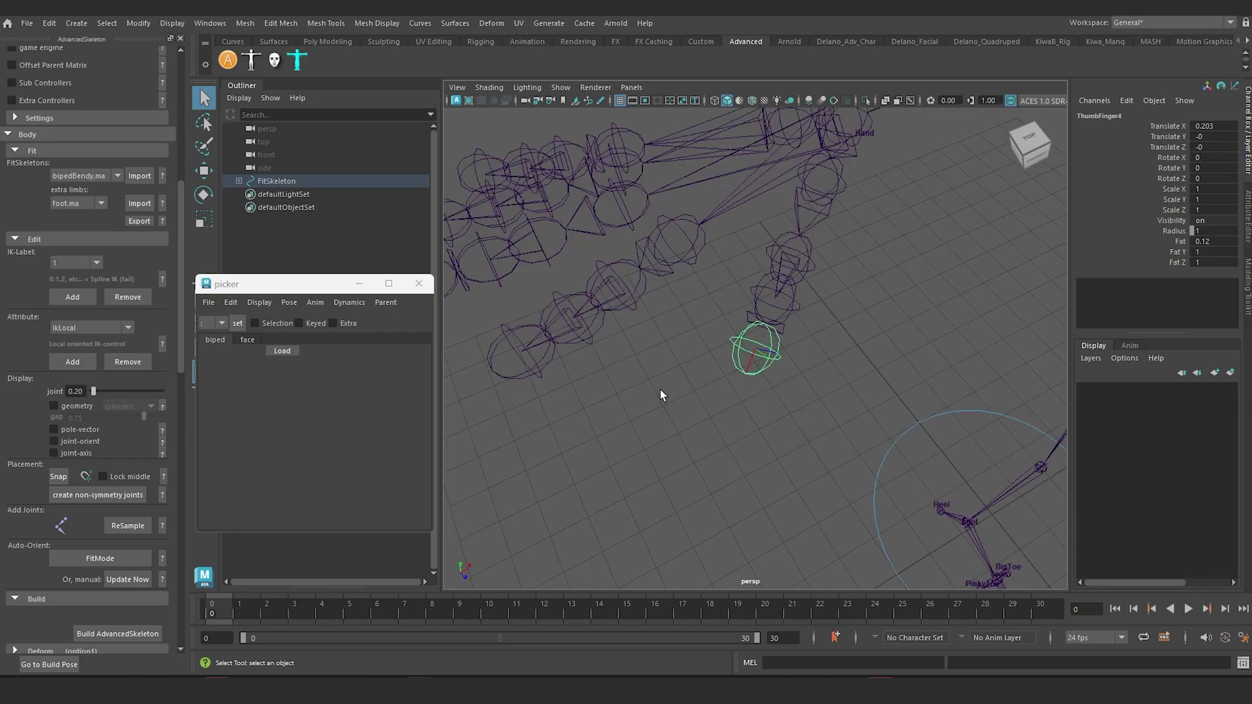
alt+drag(660, 389, 796, 356)
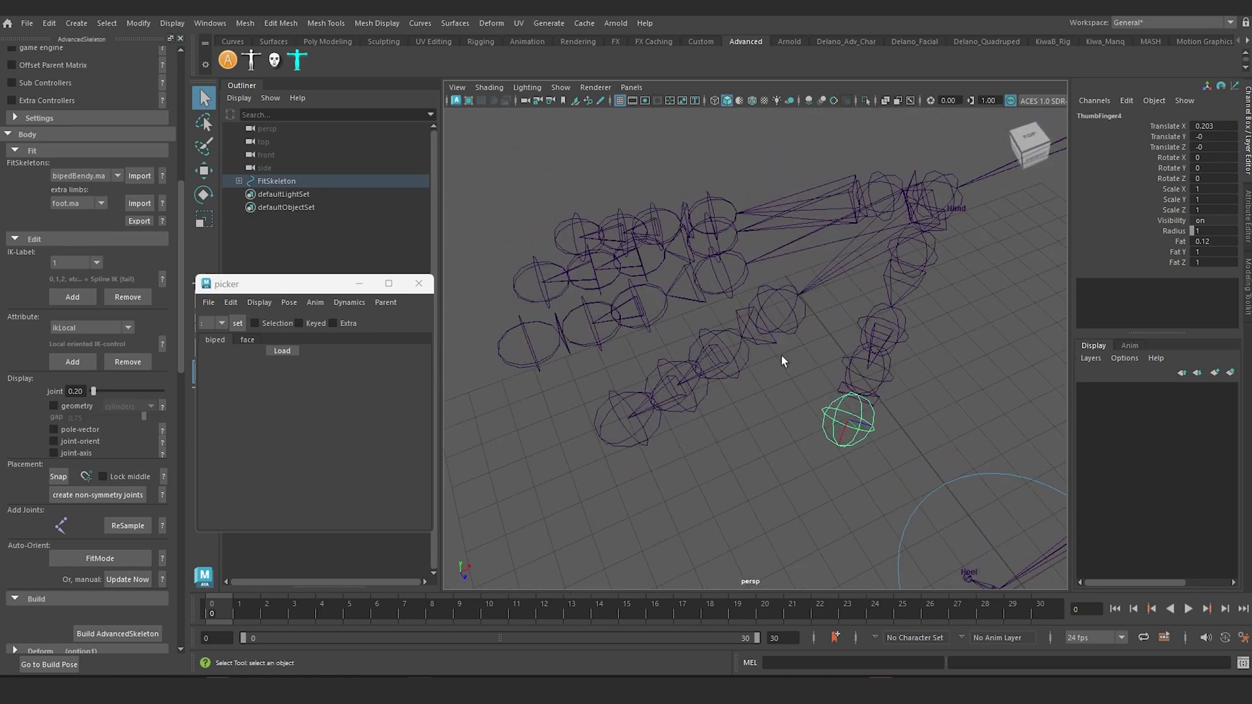
click(613, 449)
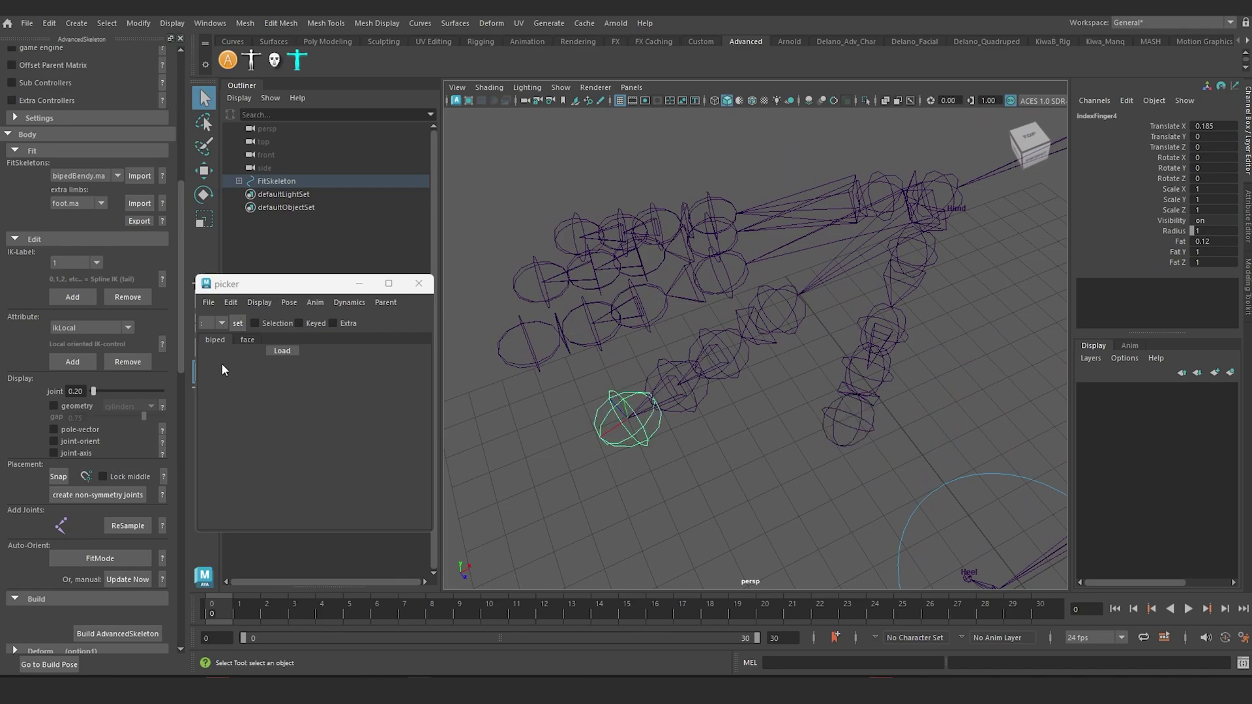
click(93, 262)
click(62, 343)
shift+click(690, 407)
click(693, 434)
click(693, 400)
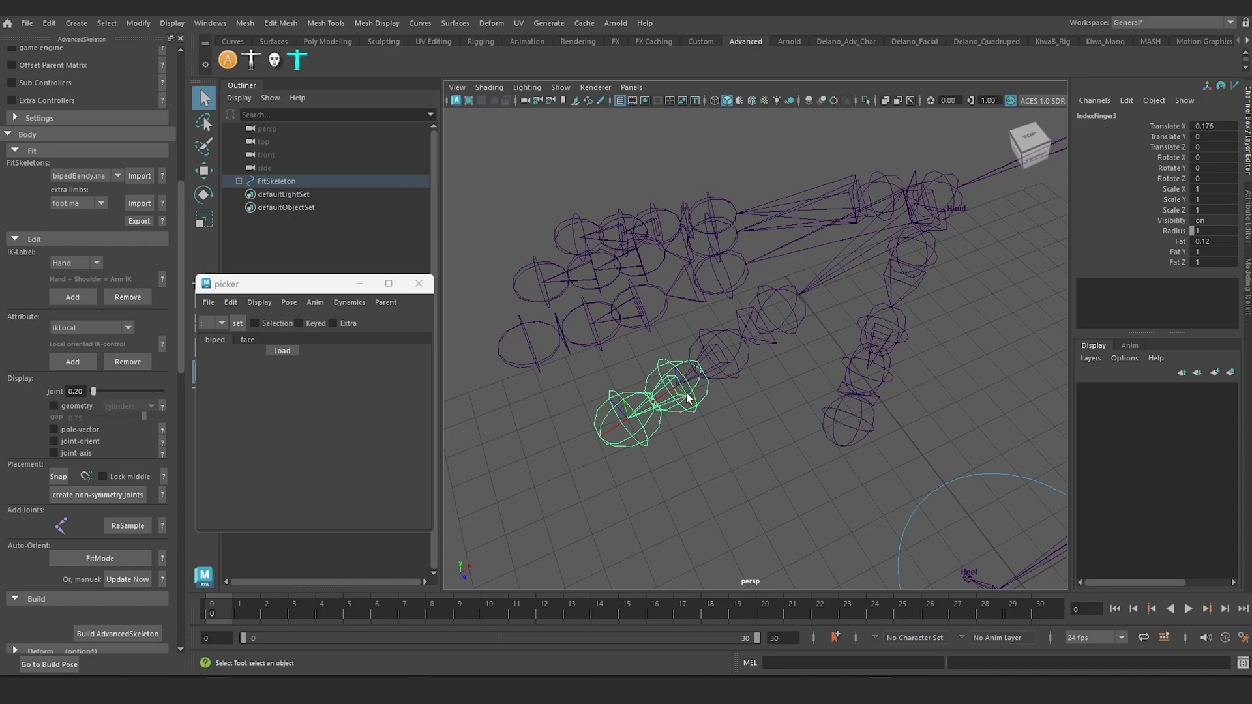
- Add the IK label Shoulder to the IndexFinger1 joint and build the AdvancedSkeleton rig
click(796, 331)
click(95, 264)
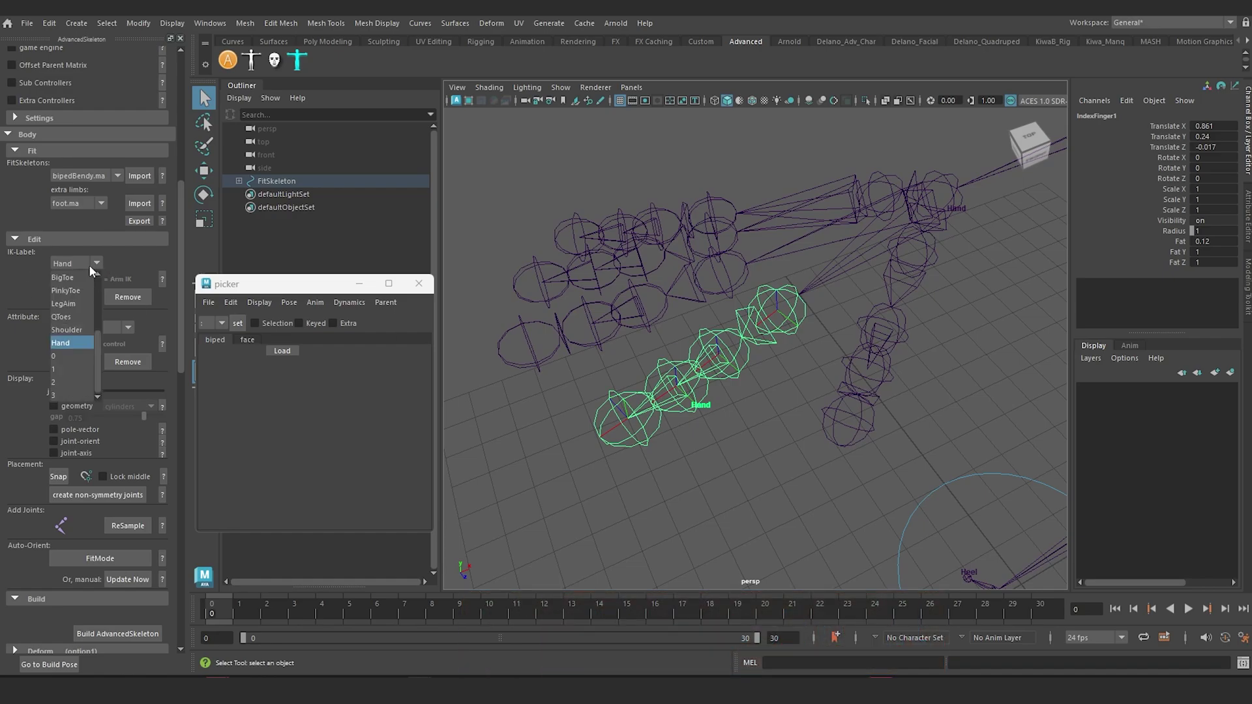
click(71, 330)
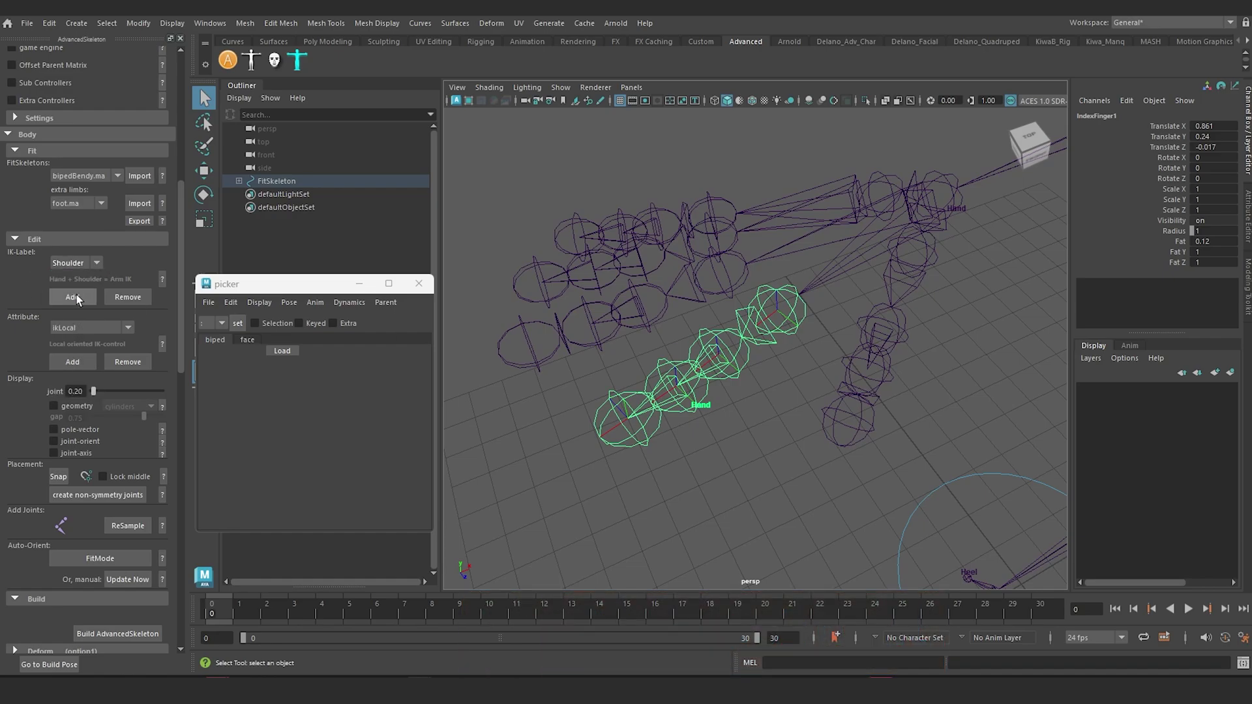
click(77, 297)
scroll(779, 431, down, 4)
alt+middle_drag(914, 360, 819, 352)
scroll(797, 450, up, 5)
alt+drag(797, 450, 652, 392)
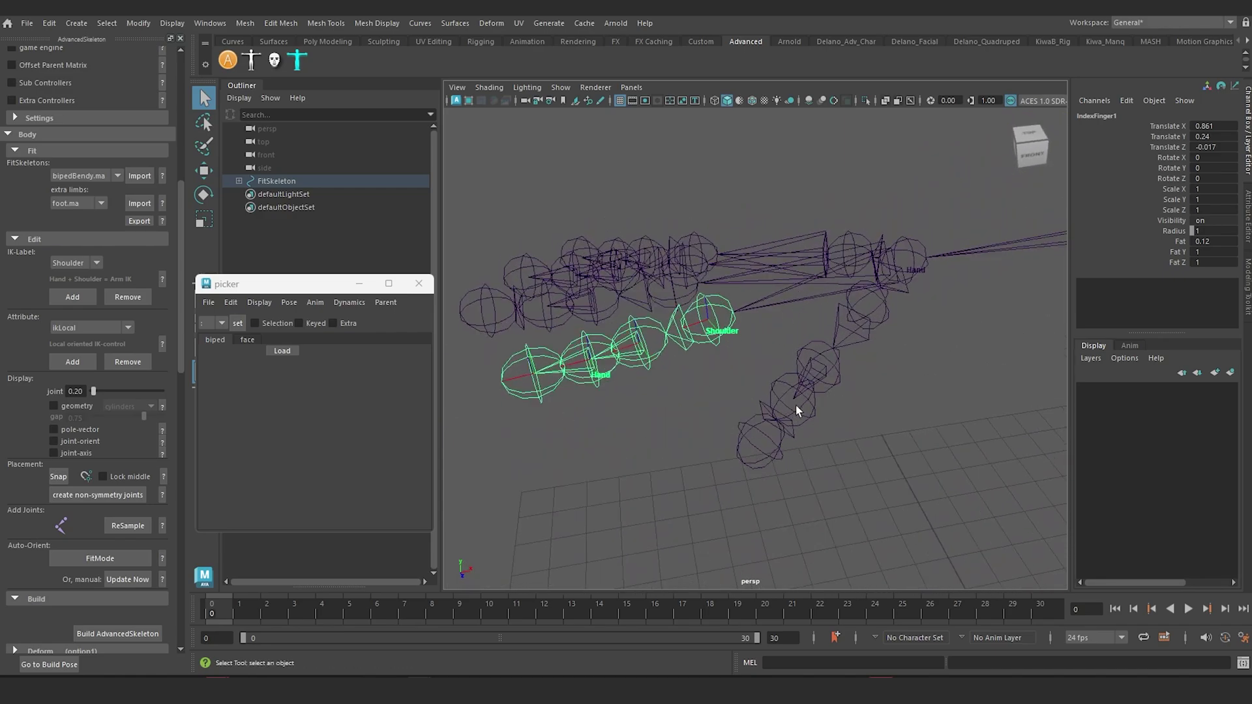
alt+right_drag(798, 402, 445, 449)
alt+drag(773, 327, 770, 385)
click(767, 391)
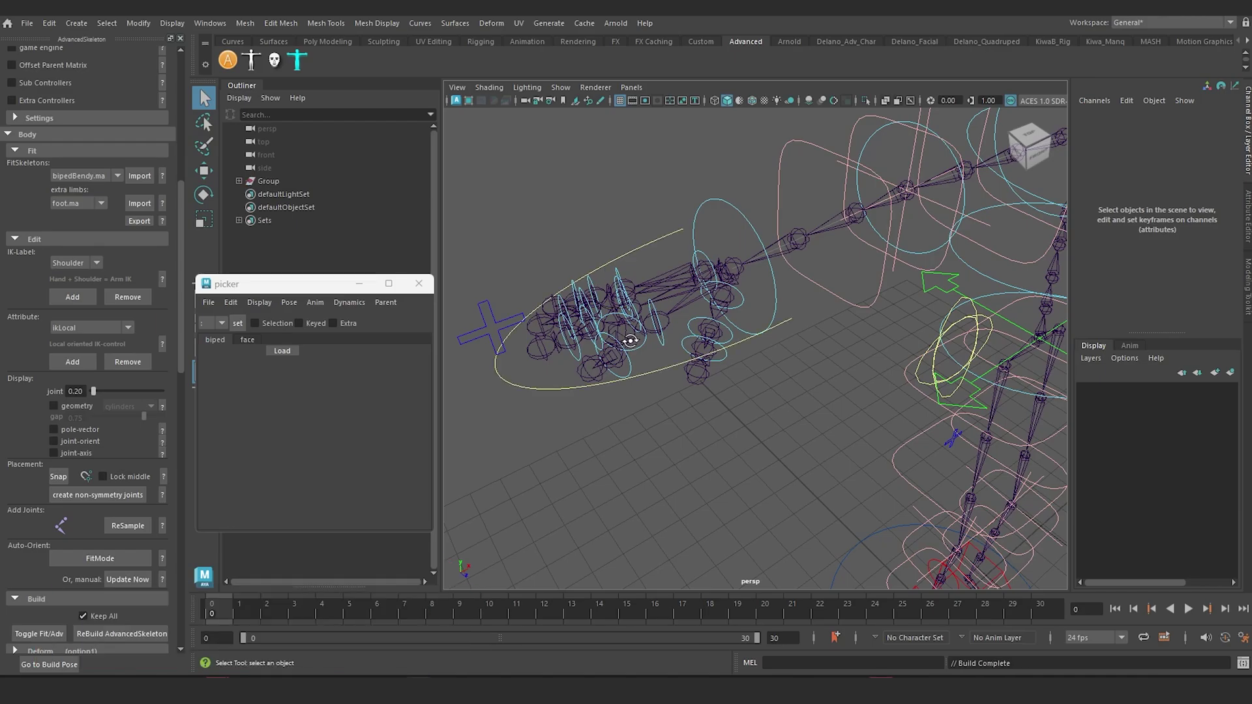
- Examine the built right-hand controls from several angles and select the cross-shaped FKIKArm1_R switch beside the fingers
alt+drag(627, 344, 678, 377)
alt+middle_drag(679, 376, 718, 315)
alt+right_drag(718, 314, 806, 450)
alt+drag(704, 393, 609, 178)
click(653, 198)
alt+drag(637, 329, 854, 401)
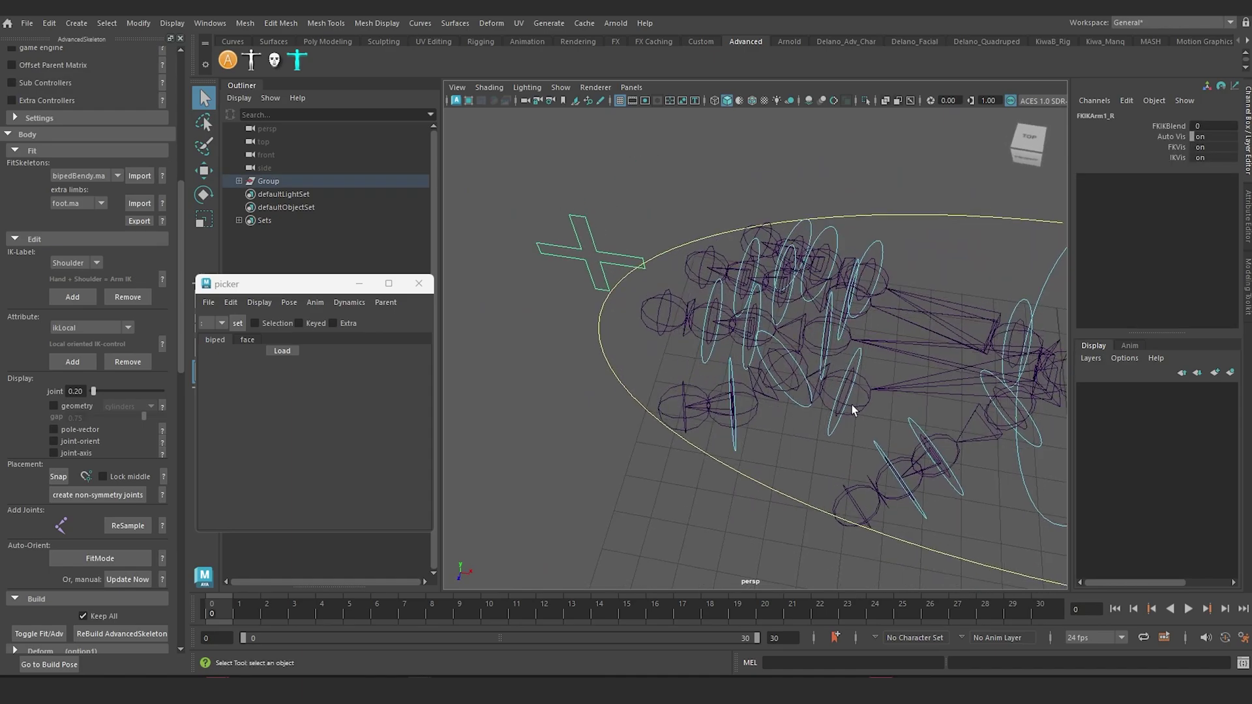
alt+drag(777, 437, 870, 367)
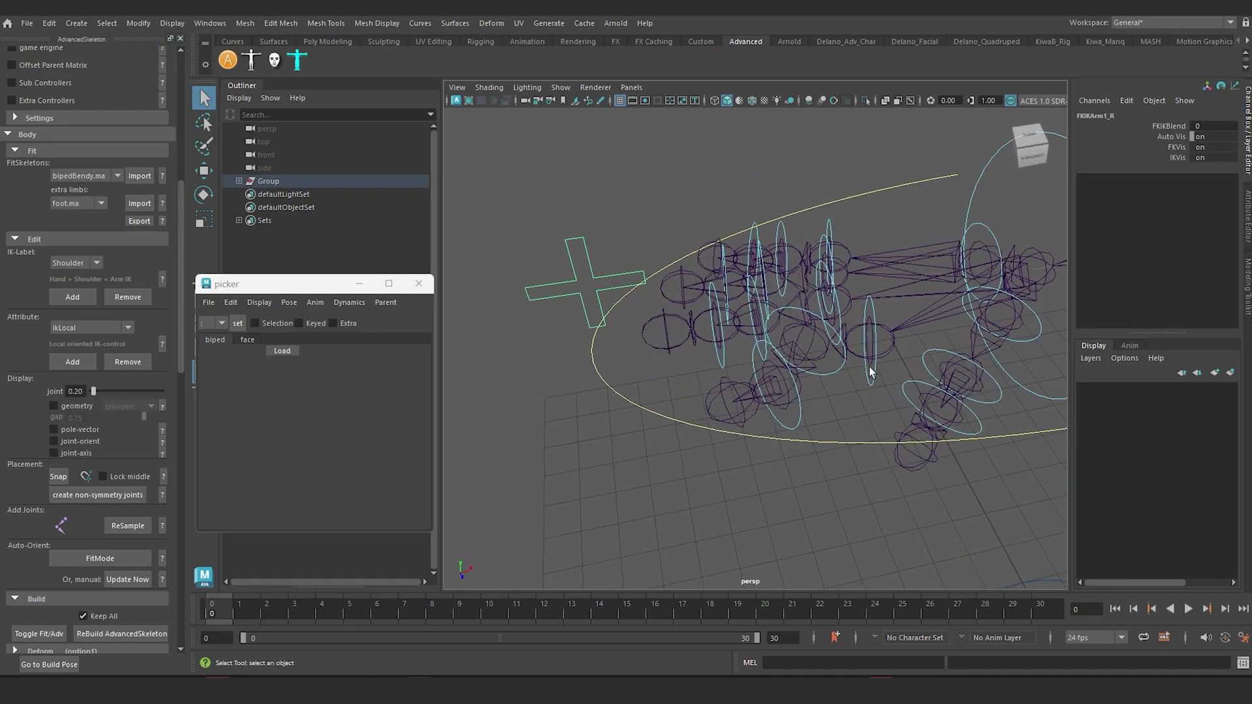
- Try rotating the FKIndexFinger1_R control and undo the rotation
click(872, 321)
alt+drag(872, 323, 825, 366)
key(e)
key(ctrl+z)
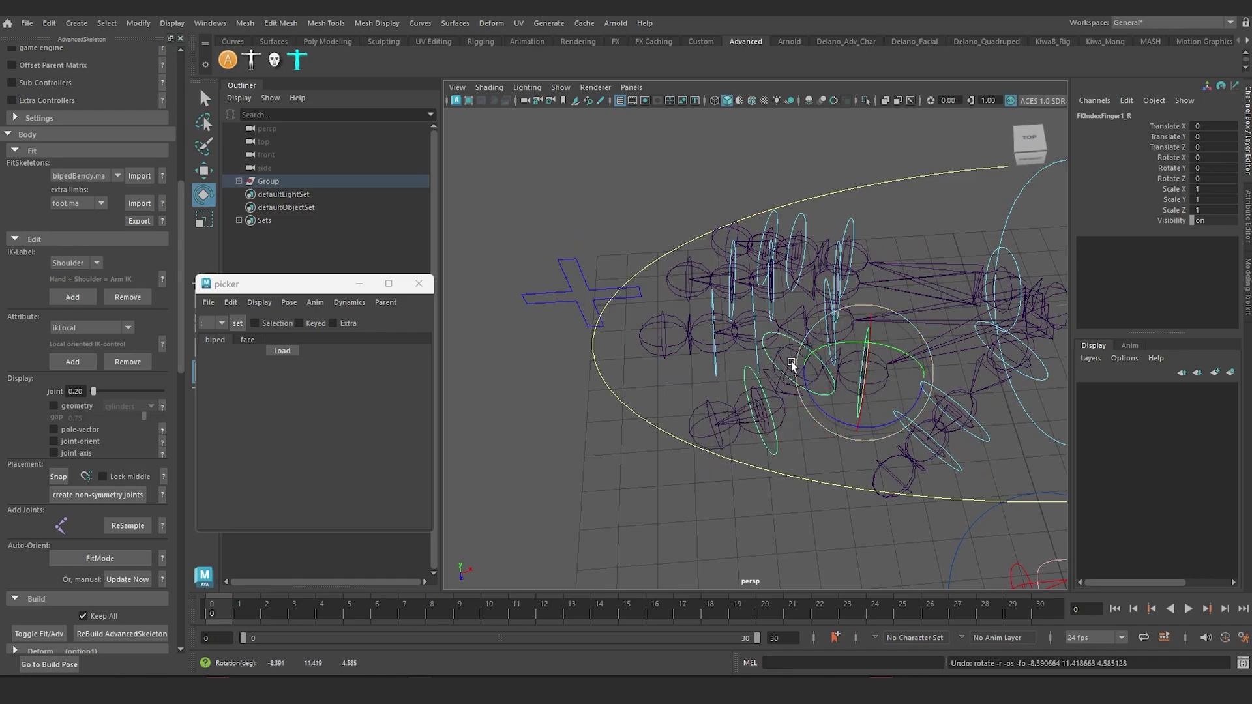
- Set FKIKBlend on the cross-shaped FKIKArm1_R switch to 10
drag(514, 266, 545, 315)
click(1167, 127)
middle_drag(756, 299, 767, 297)
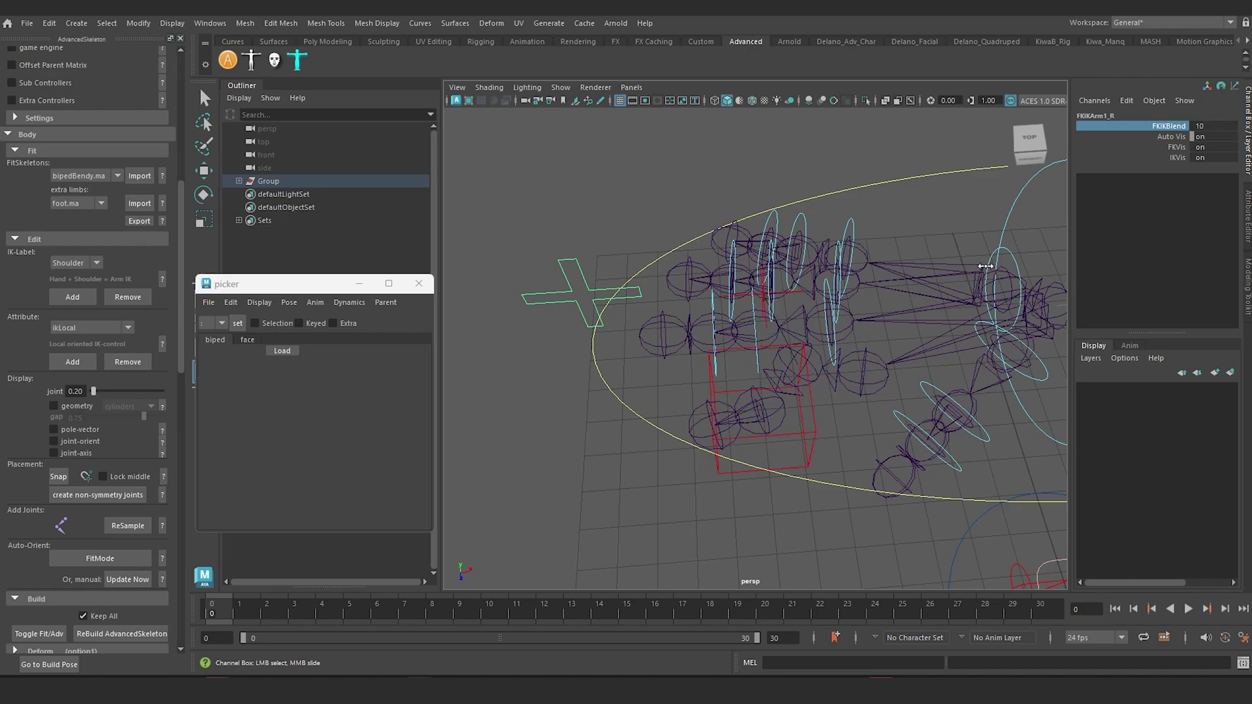
- Try out the right index finger's IK controls with the Rotate and Move tools
alt+drag(737, 317, 791, 283)
scroll(791, 282, up, 5)
alt+middle_drag(790, 284, 778, 302)
alt+drag(777, 303, 964, 196)
click(731, 239)
key(e)
key(w)
alt+drag(937, 271, 839, 399)
- Set FKIKBlend on the FKIKArm1_R switch to 0 and view the index finger's FK controls
scroll(746, 363, down, 6)
click(502, 227)
click(1170, 126)
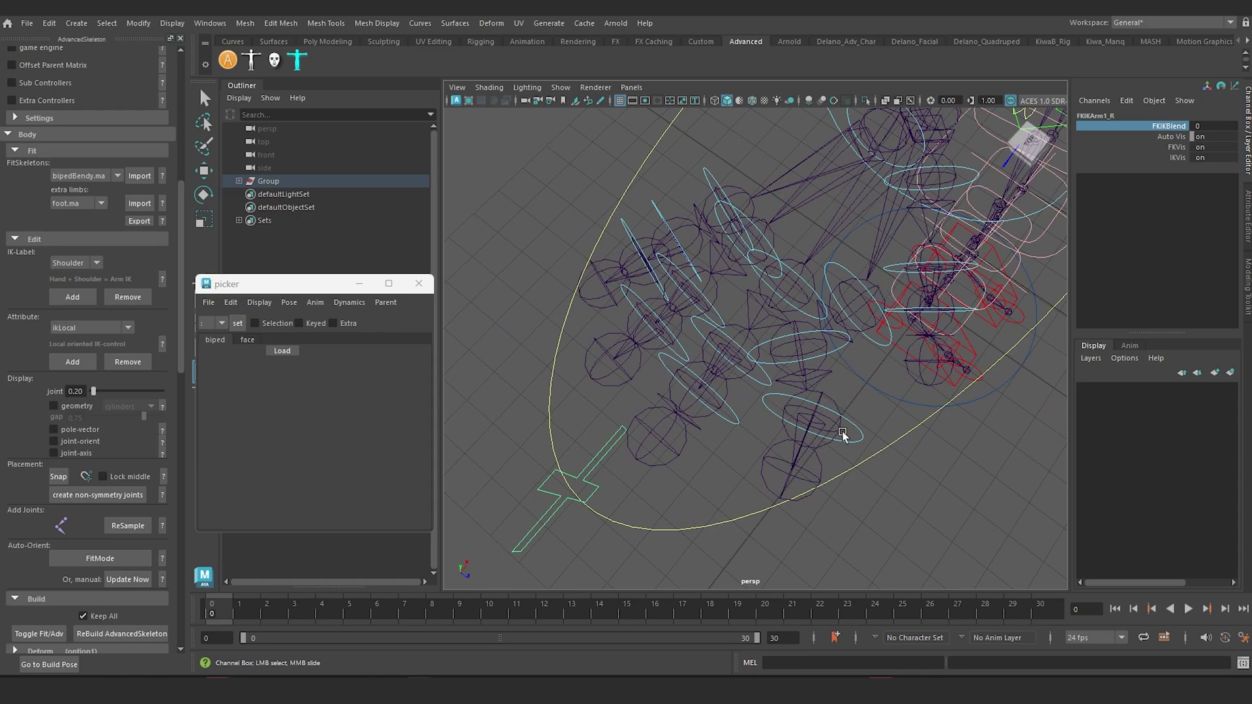
alt+drag(843, 435, 737, 396)
alt+drag(643, 360, 669, 350)
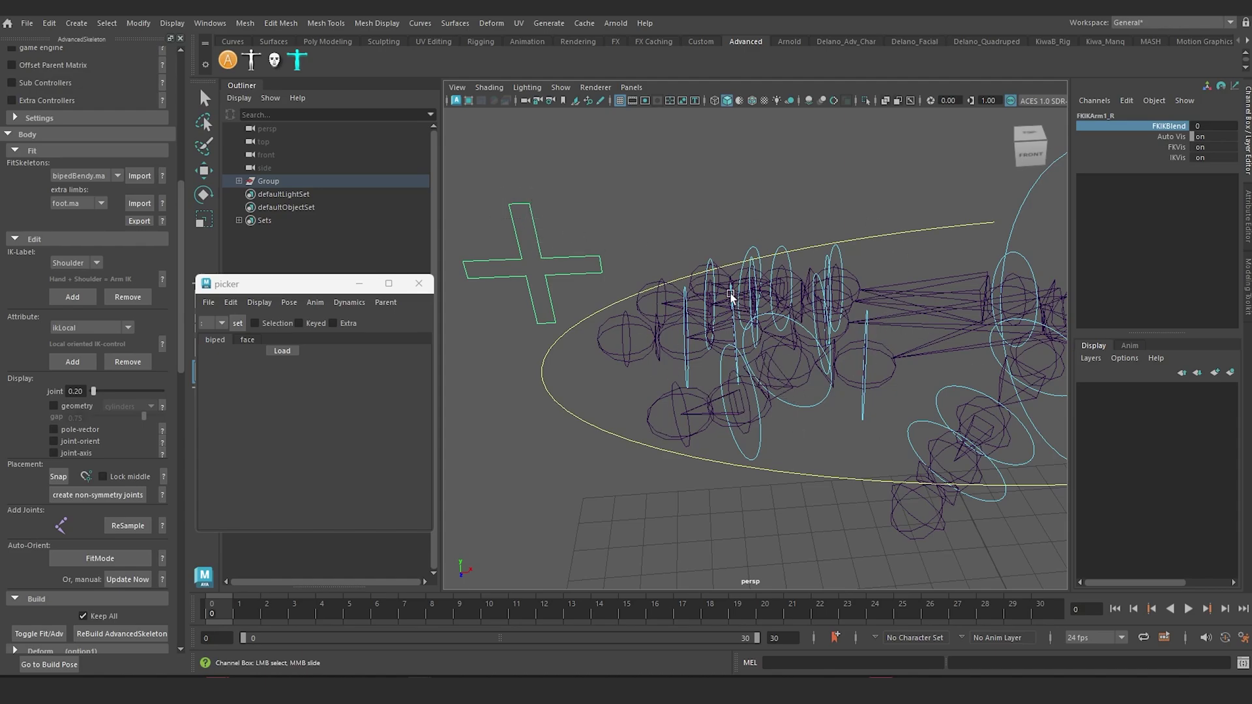
alt+drag(740, 339, 1050, 155)
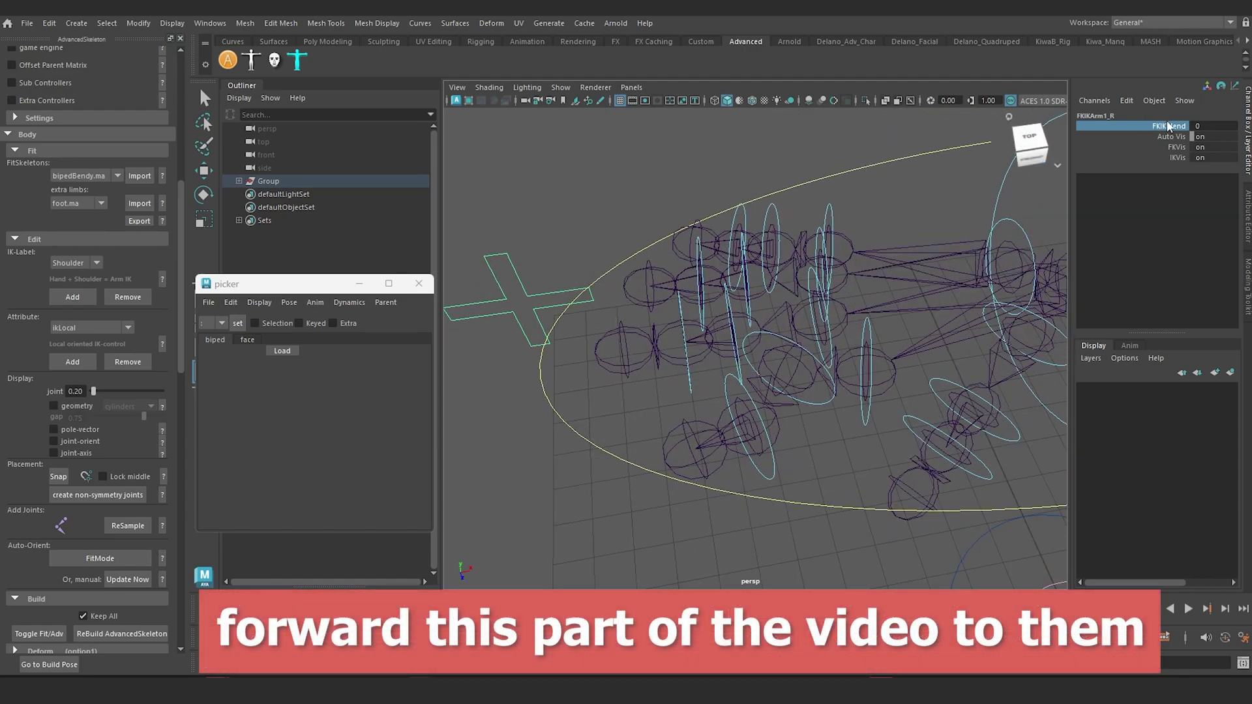
alt+drag(591, 295, 603, 267)
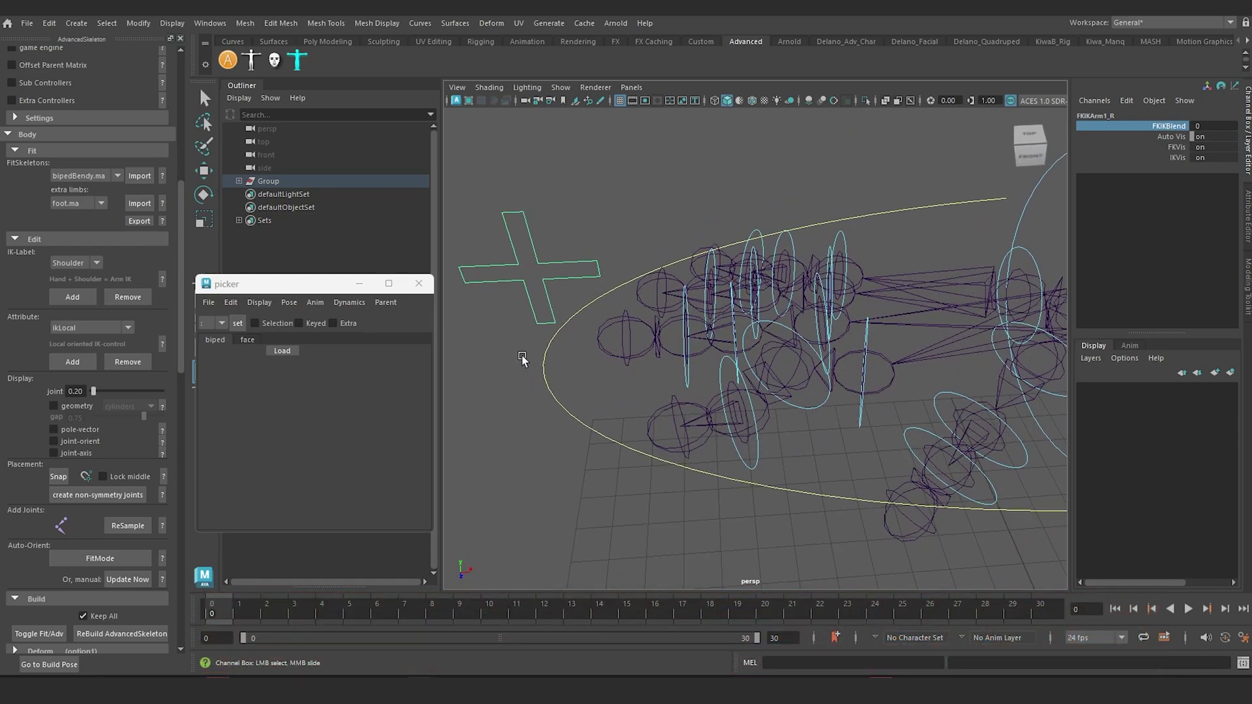
- Try changing Index Curl on the Fingers_R control in FK mode and undo the change
key(w)
click(576, 415)
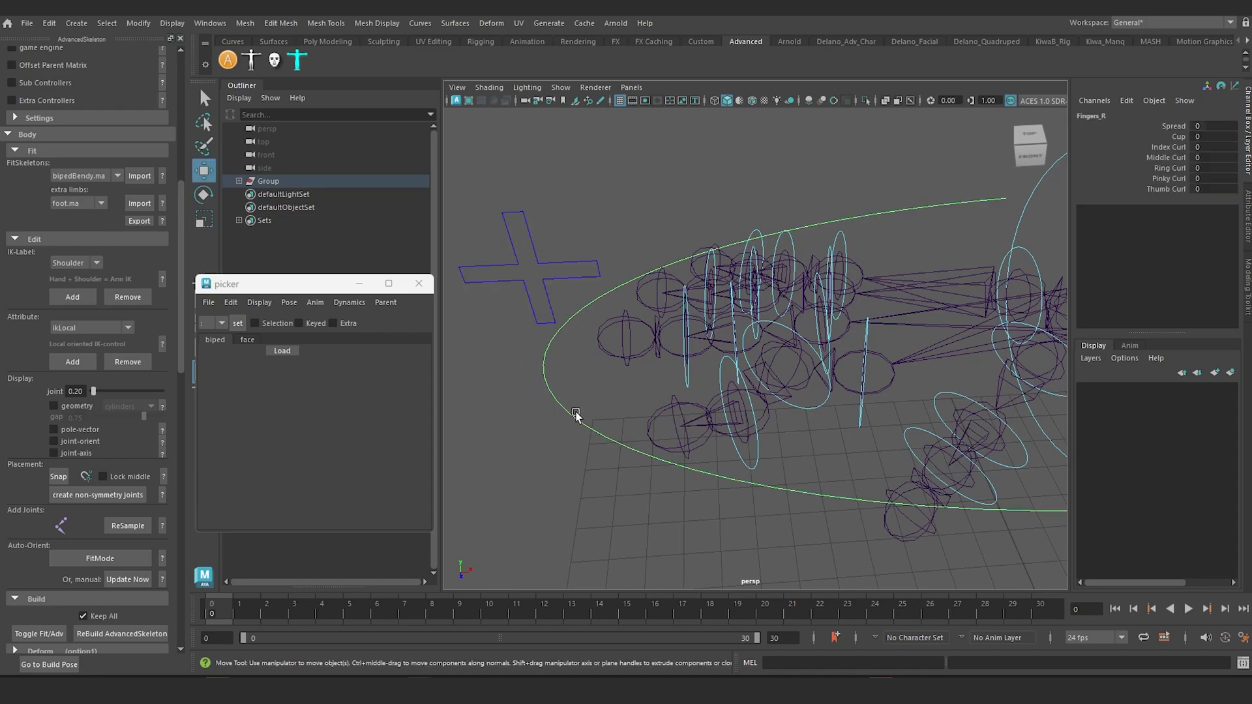
click(1168, 147)
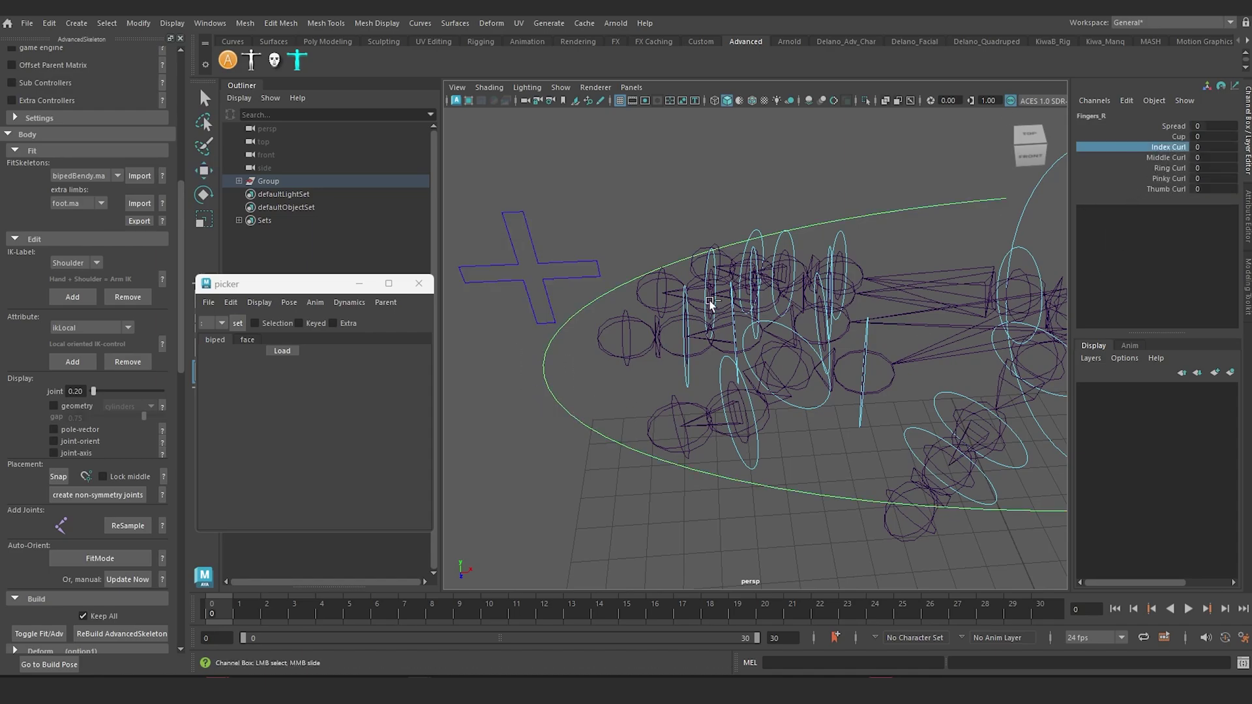
middle_drag(750, 319, 1086, 339)
key(ctrl+z)
- Set FKIKBlend on FKIKArm1_R to 10, and try an Index Curl of 6.76 on Fingers_R before undoing the curl
click(523, 240)
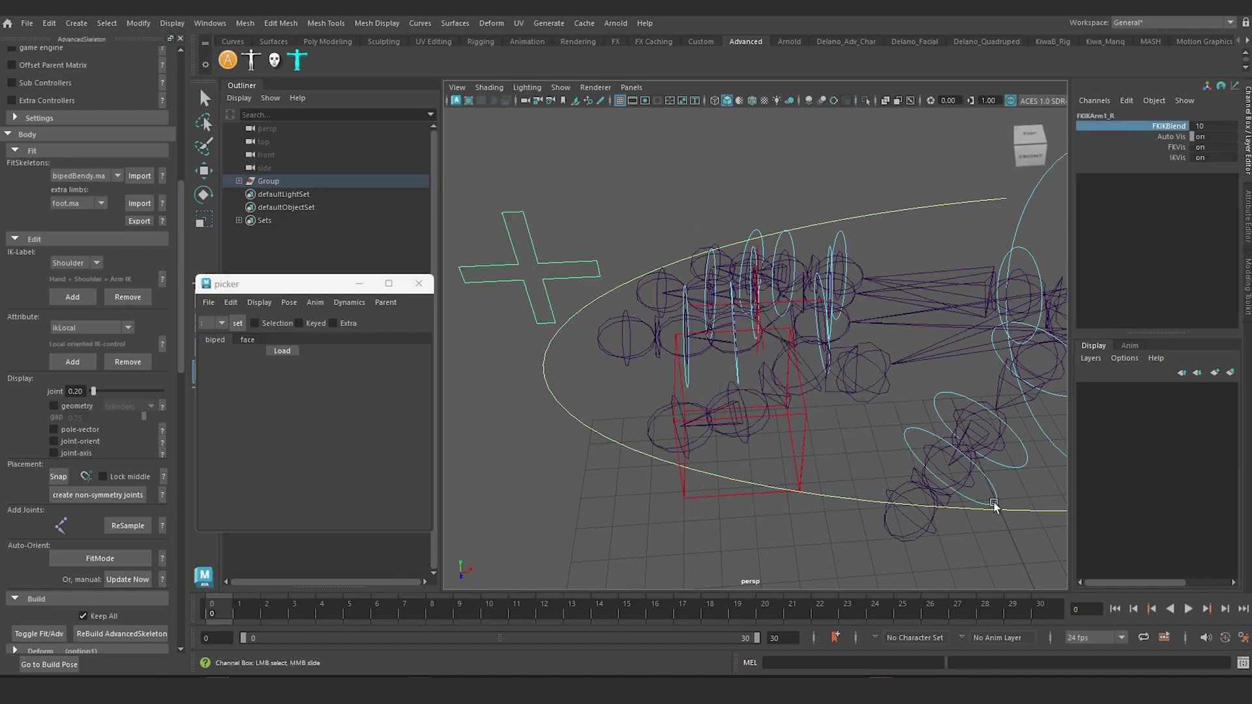
alt+drag(985, 507, 944, 516)
click(569, 411)
alt+drag(626, 398, 659, 359)
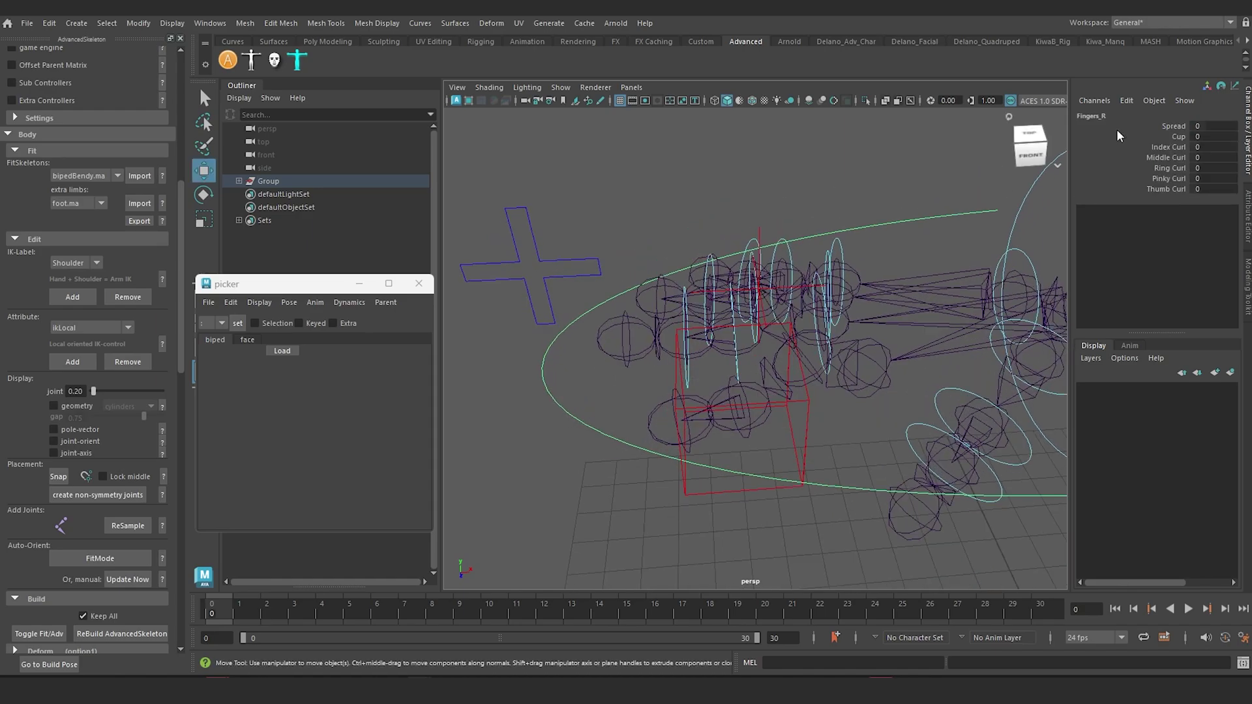
click(1175, 147)
middle_drag(807, 240, 820, 240)
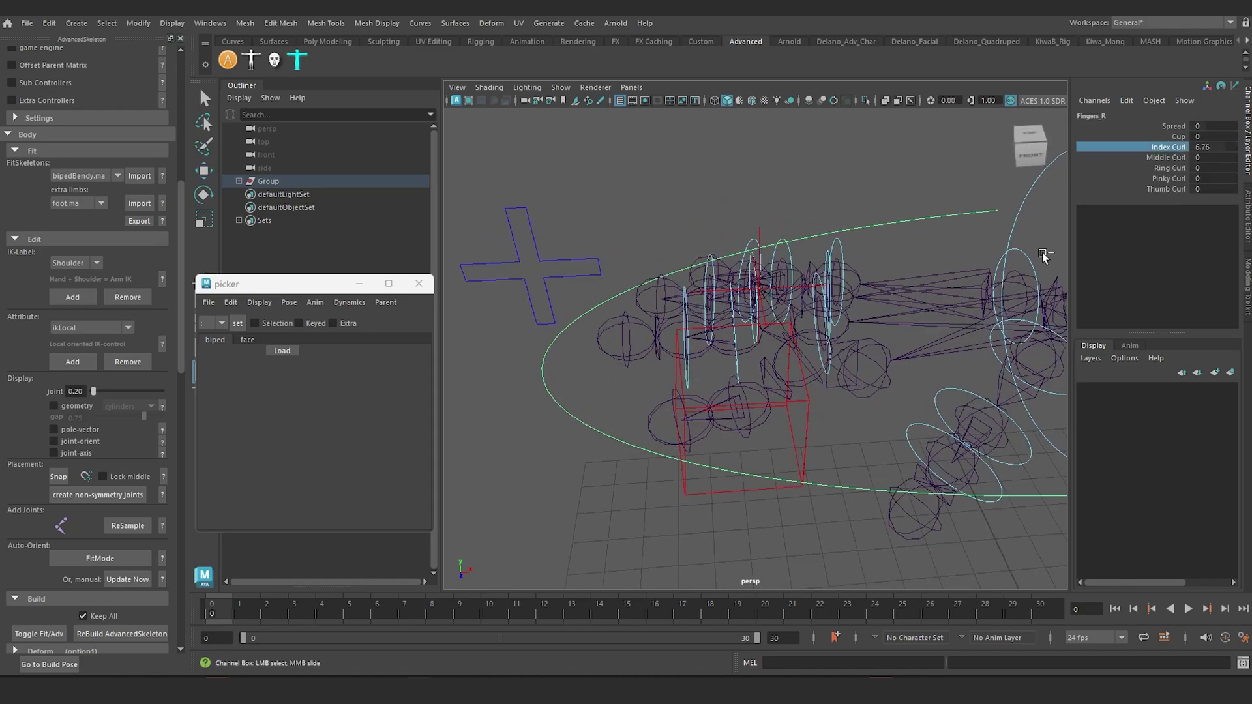
key(ctrl+z)
alt+drag(766, 386, 795, 379)
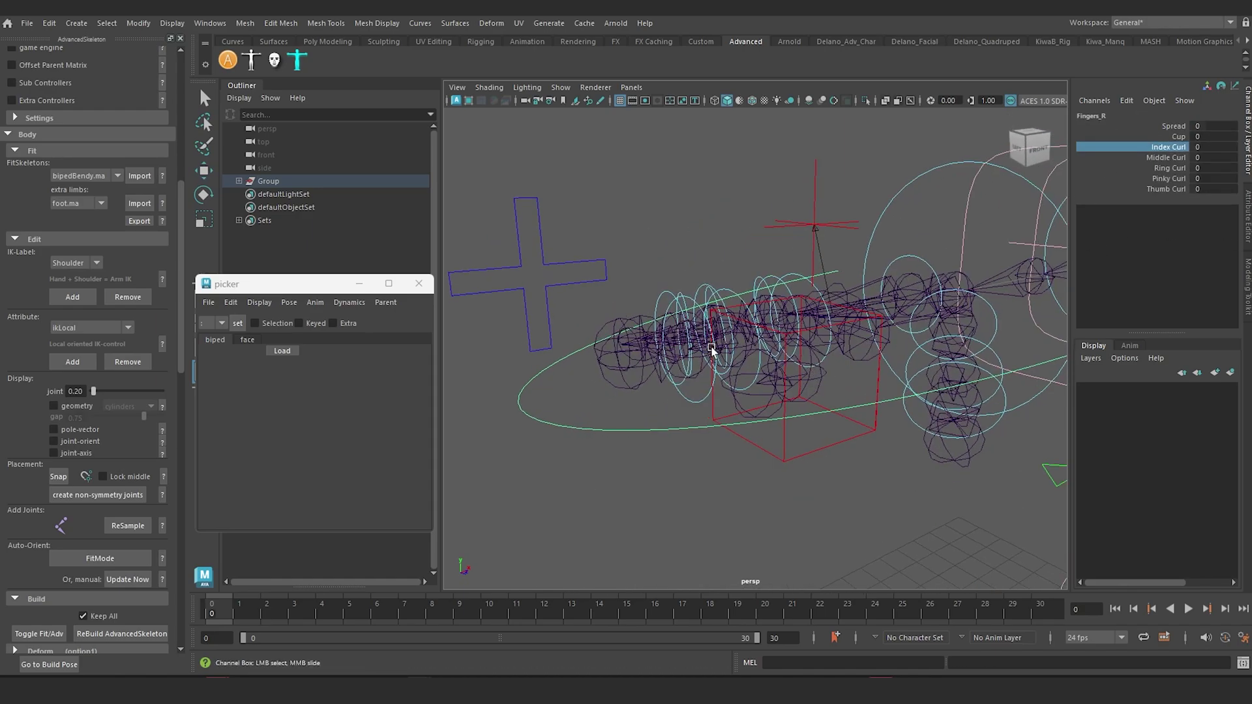
- Open the biped picker for the built rig
alt+drag(712, 351, 573, 229)
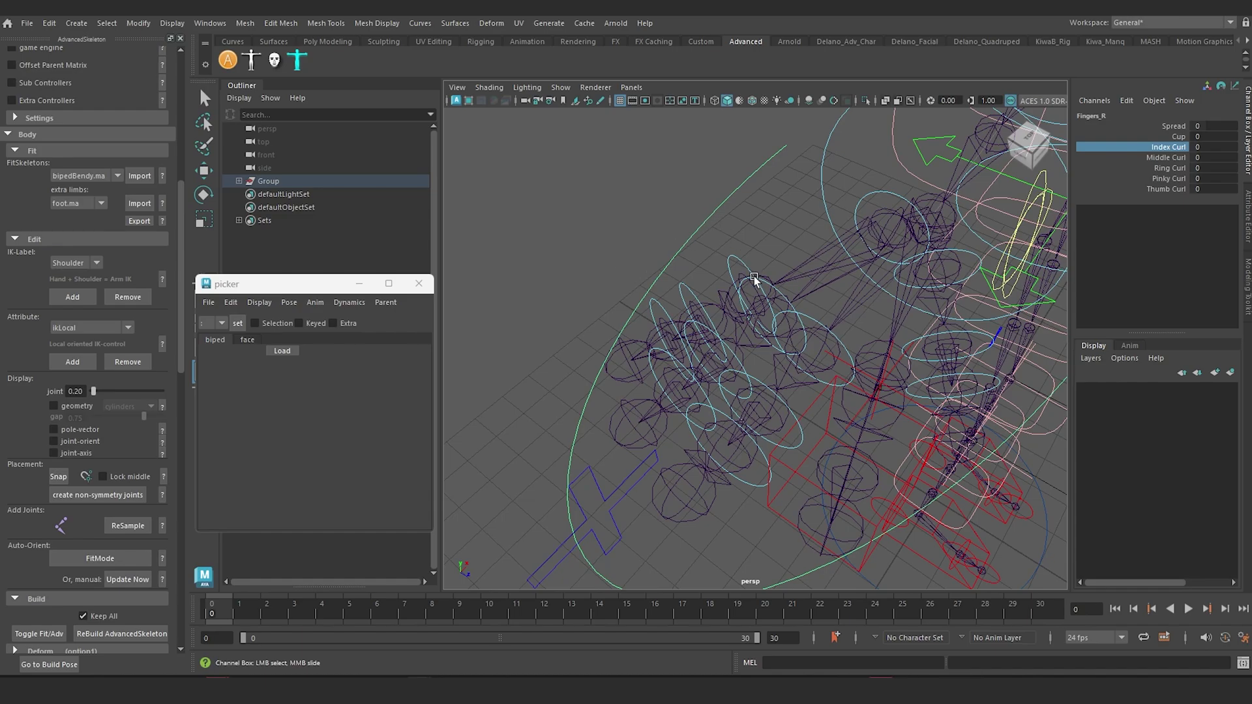
click(301, 62)
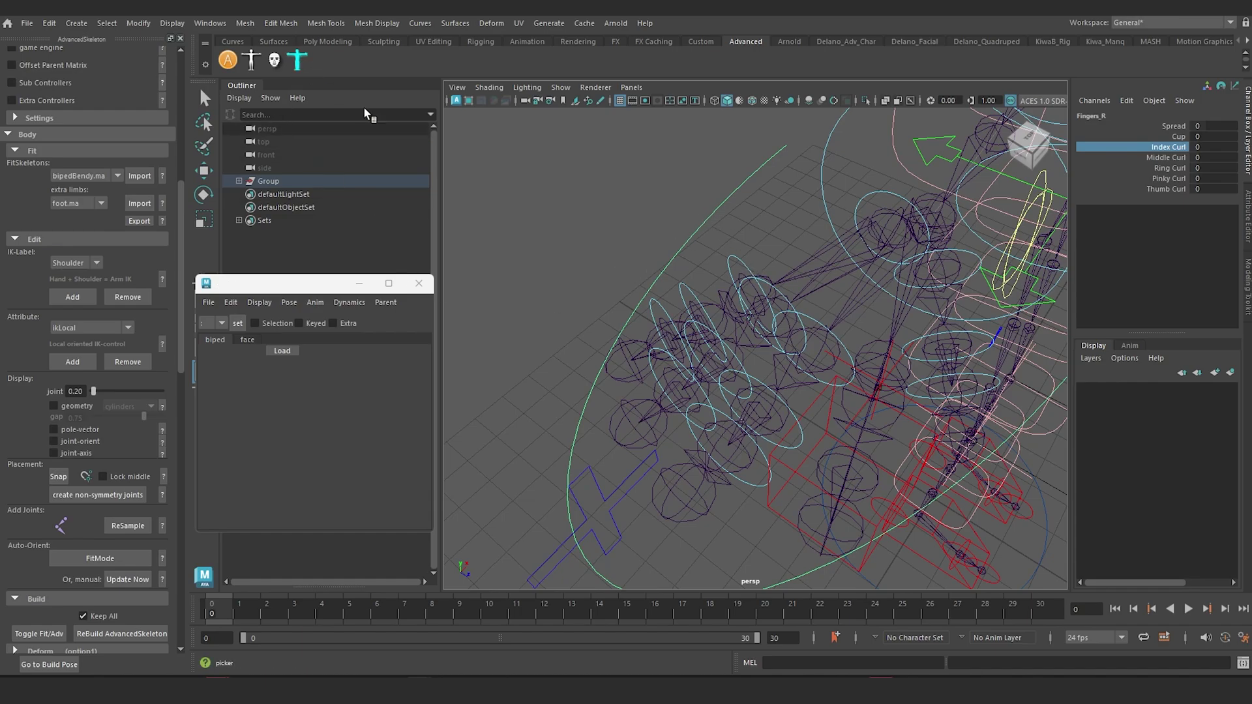
click(252, 63)
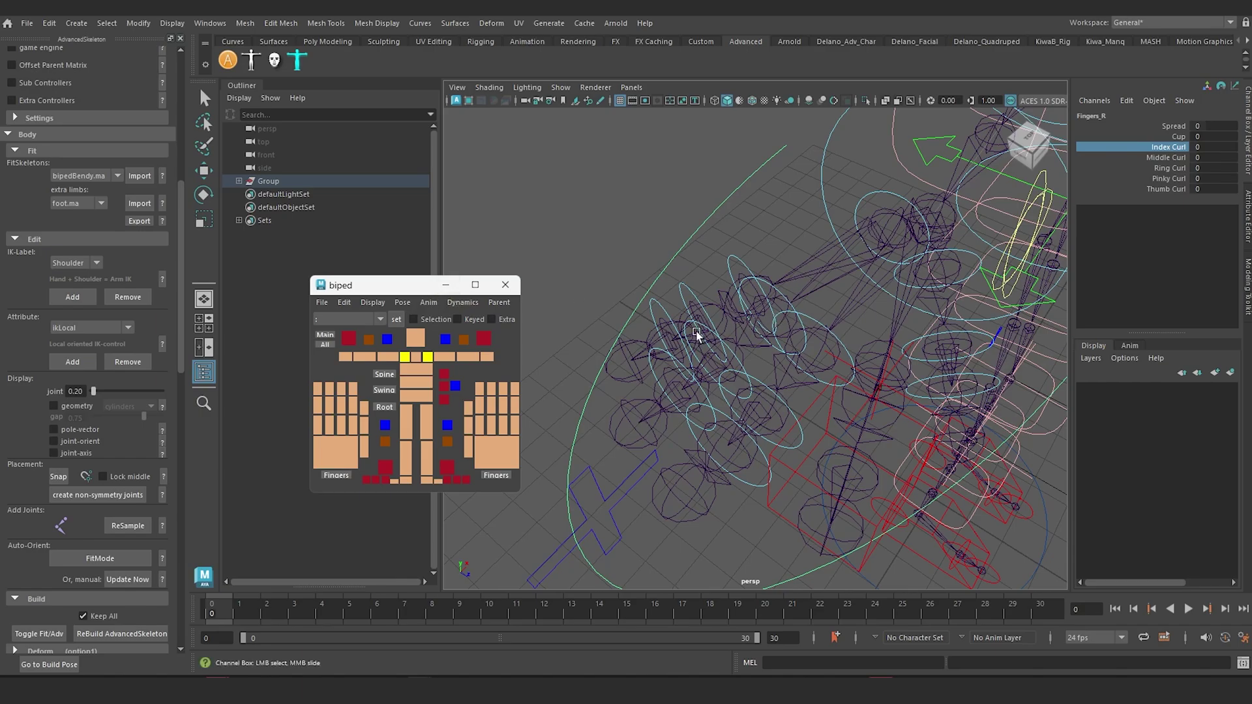
- Create a quick IK on the right pinky using its FKPinkyFinger3_R and FKPinkyFinger1_R controls
alt+drag(696, 335, 748, 324)
alt+right_drag(749, 324, 844, 367)
alt+drag(844, 367, 716, 321)
click(690, 262)
click(788, 178)
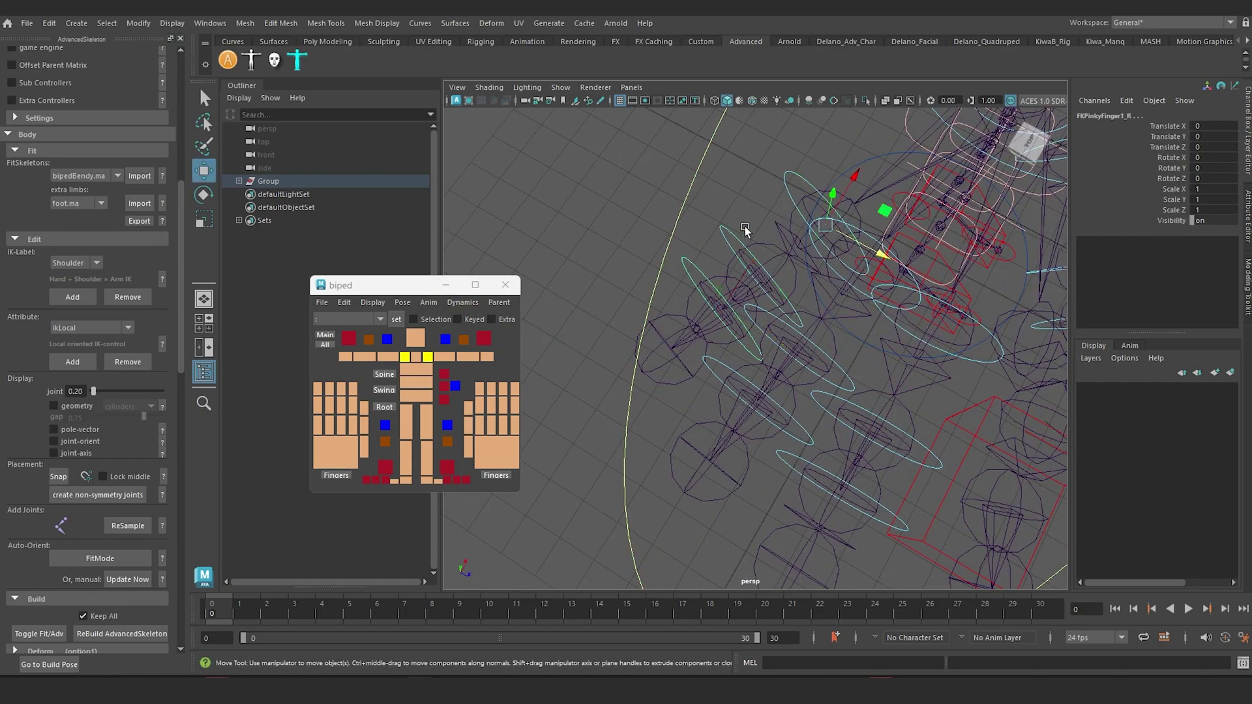
click(744, 222)
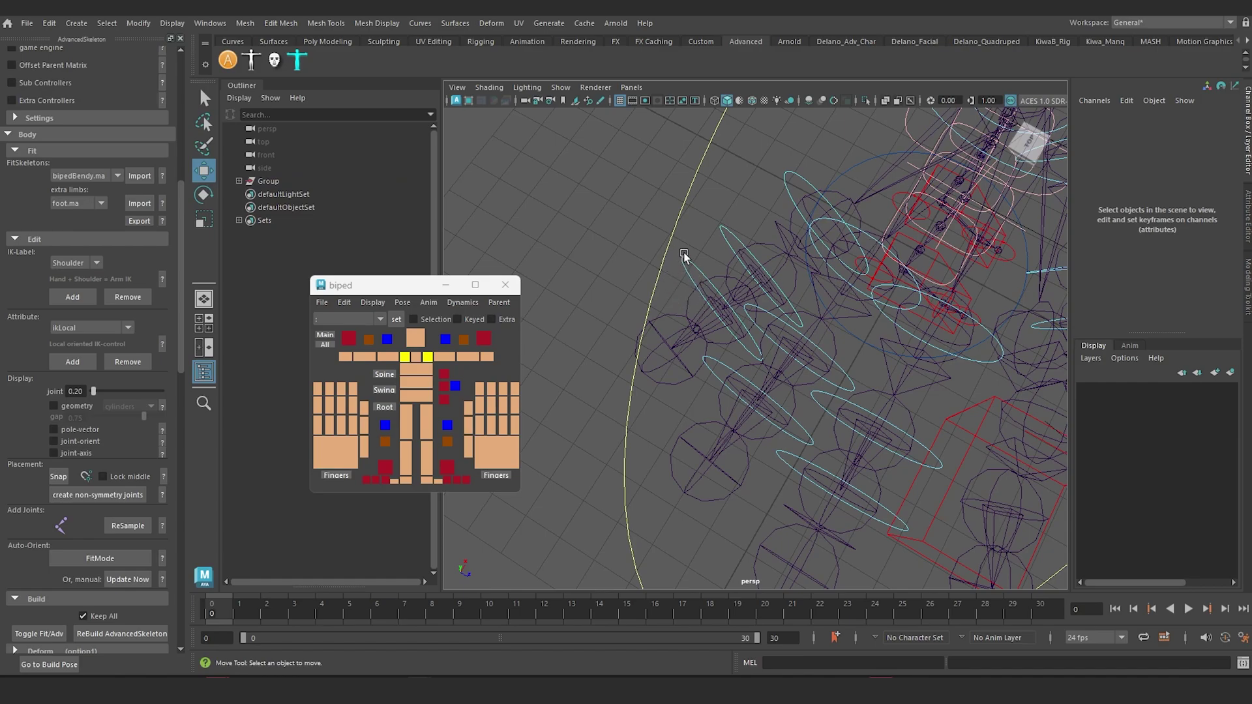
click(686, 263)
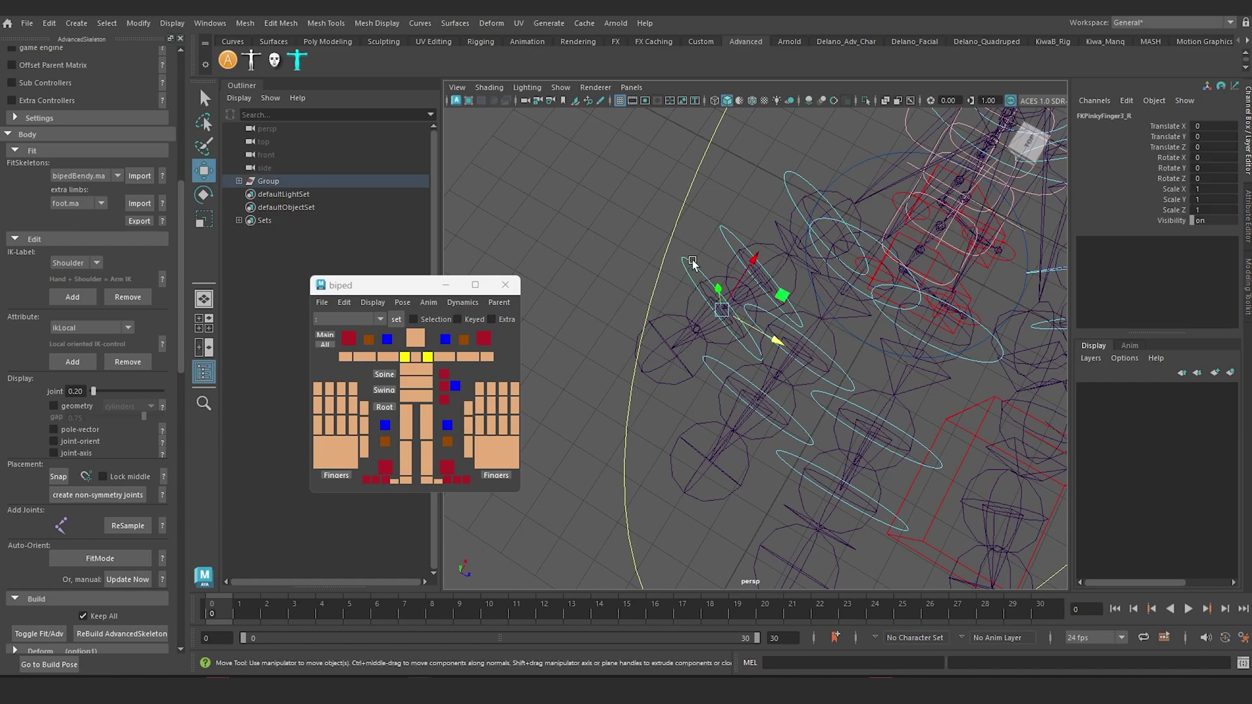
click(810, 178)
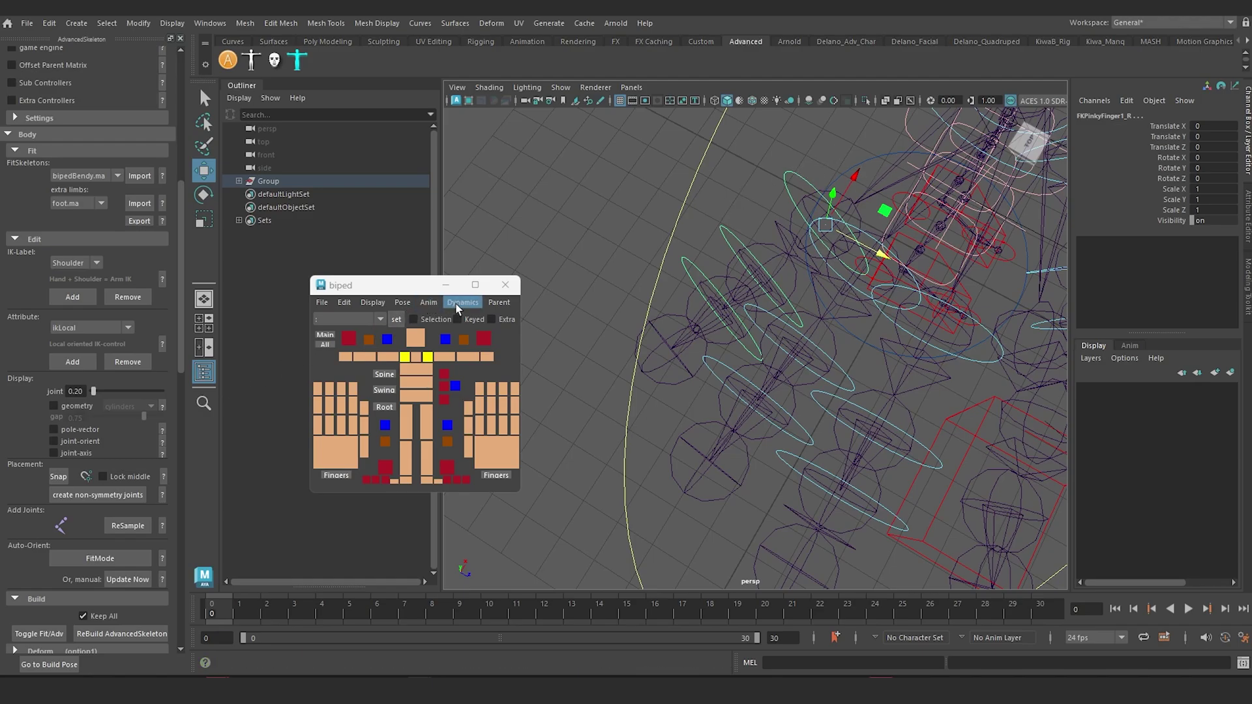
click(428, 302)
click(456, 424)
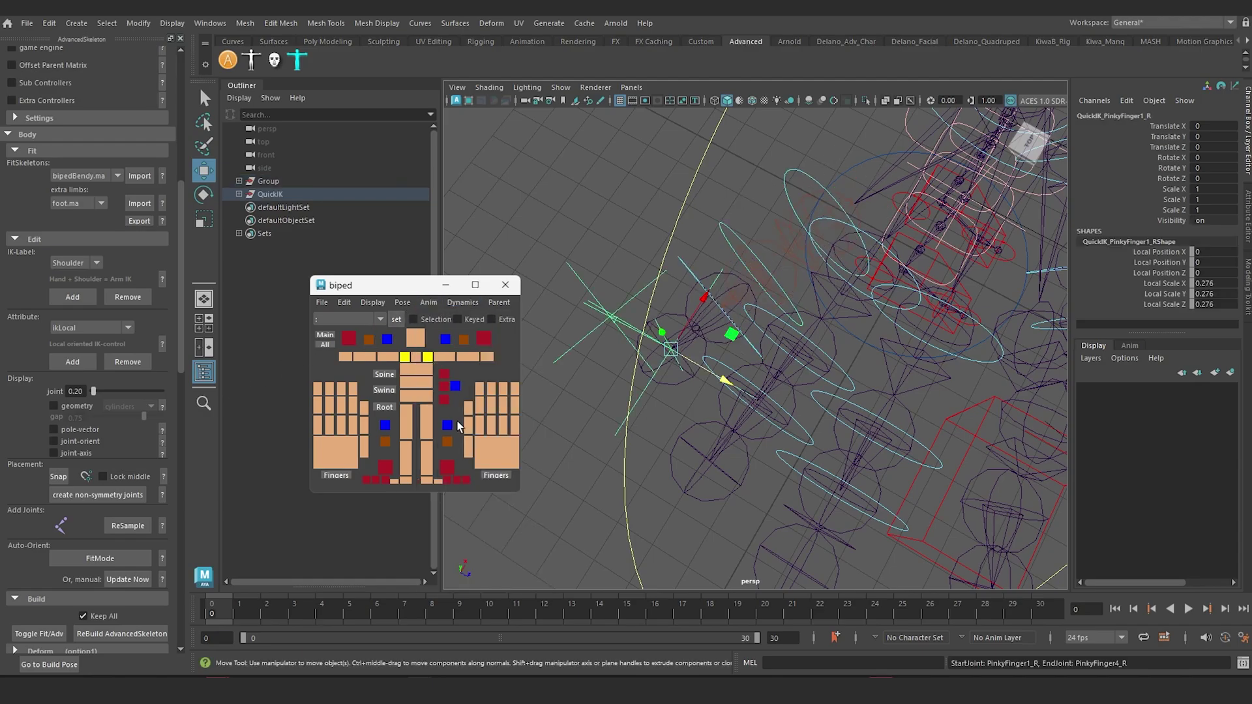
- Move the right pinky's quick IK control and select its pole vector control
alt+drag(742, 404, 786, 398)
drag(784, 468, 708, 439)
alt+drag(717, 370, 616, 456)
click(751, 200)
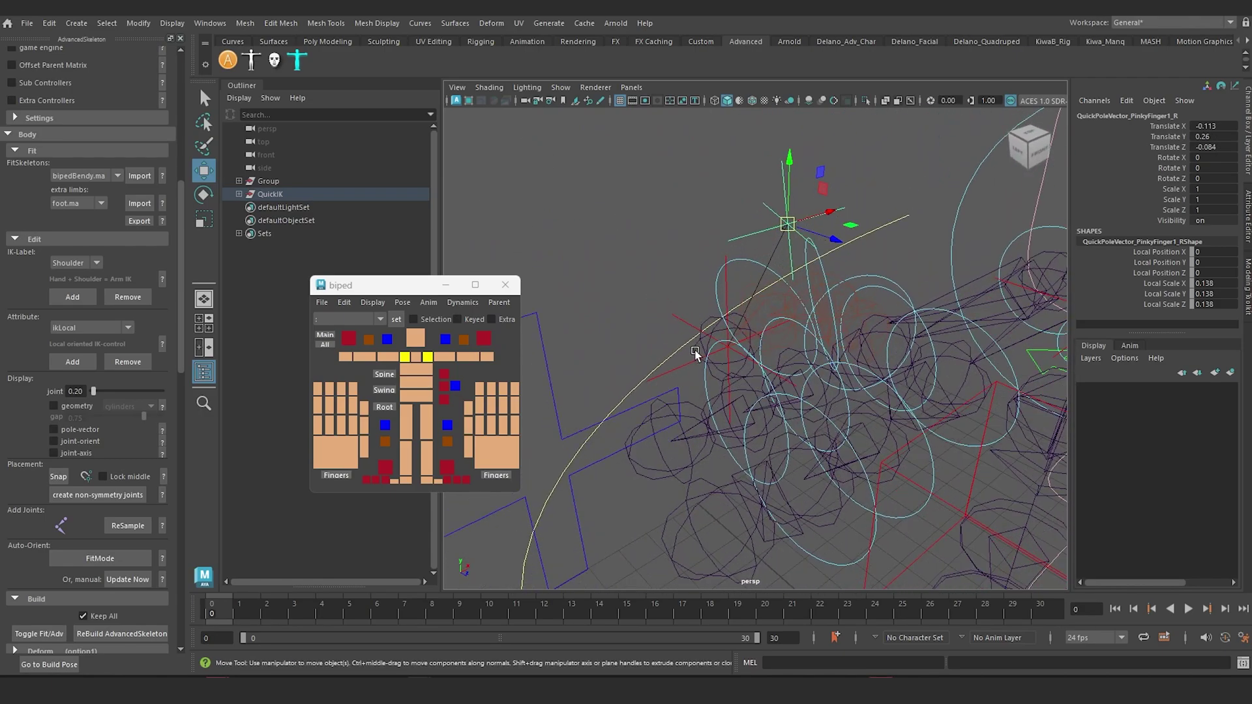
- Reposition the right pinky's quick IK control and rotate the FKWrist_R control slightly
click(685, 329)
alt+drag(693, 345, 705, 371)
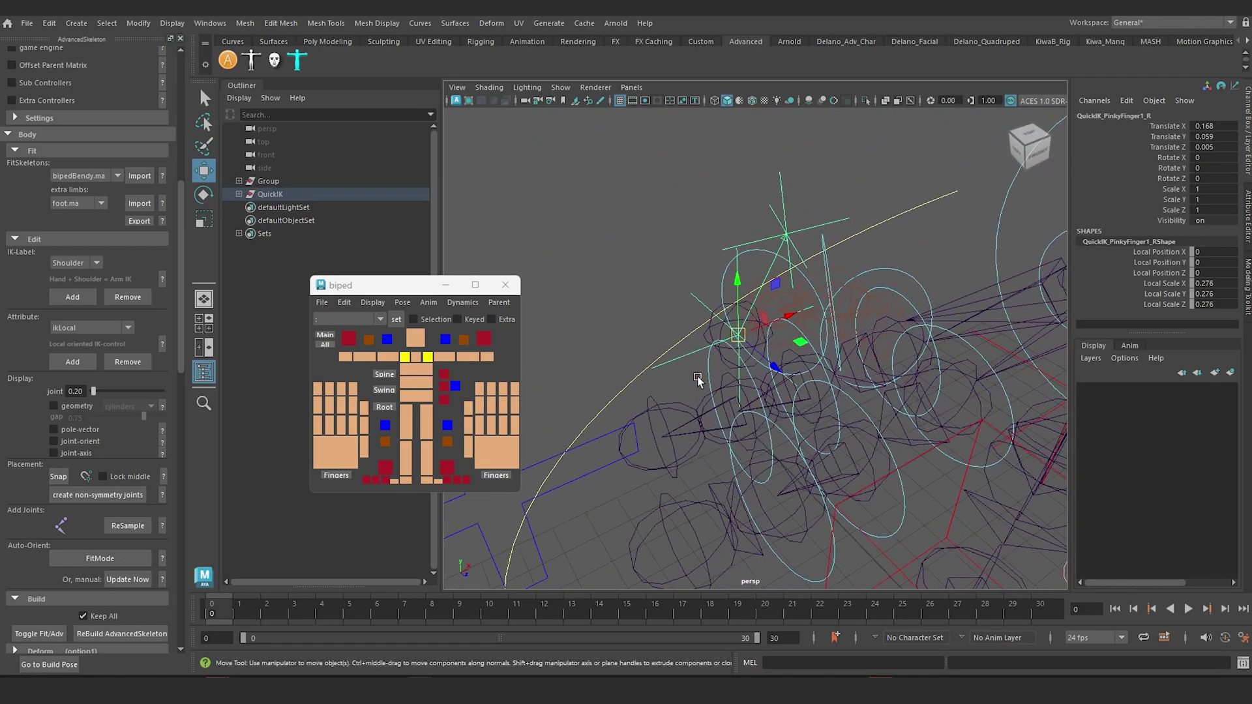
drag(738, 331, 797, 394)
click(978, 352)
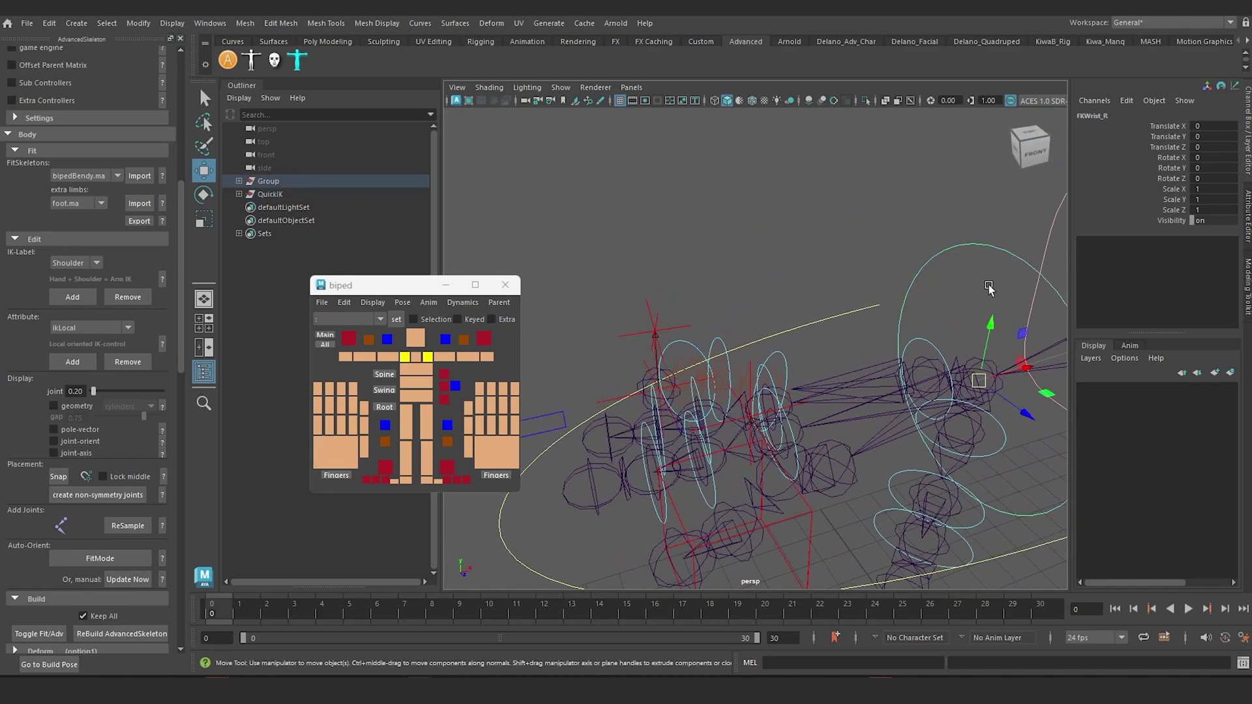
key(e)
drag(978, 352, 967, 346)
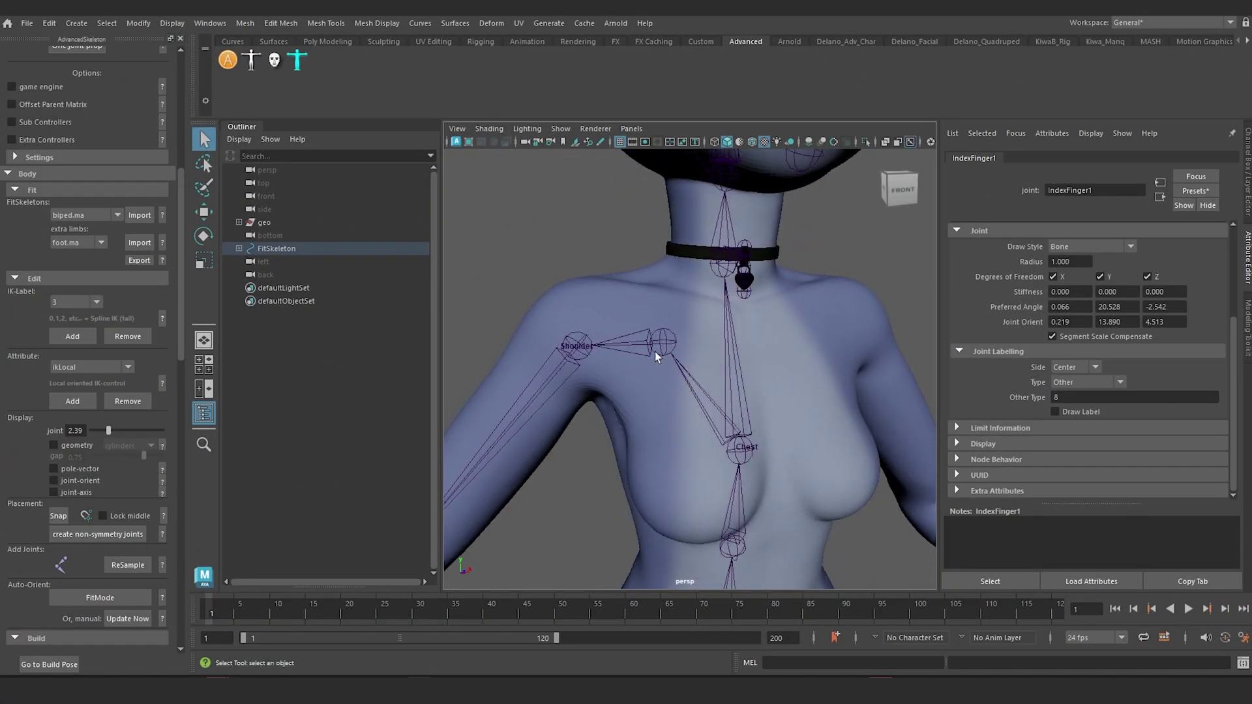
- Examine the shoulder and chest joints on the character and browse the attributes available for fit joints
alt+drag(646, 349, 616, 323)
alt+drag(566, 368, 660, 341)
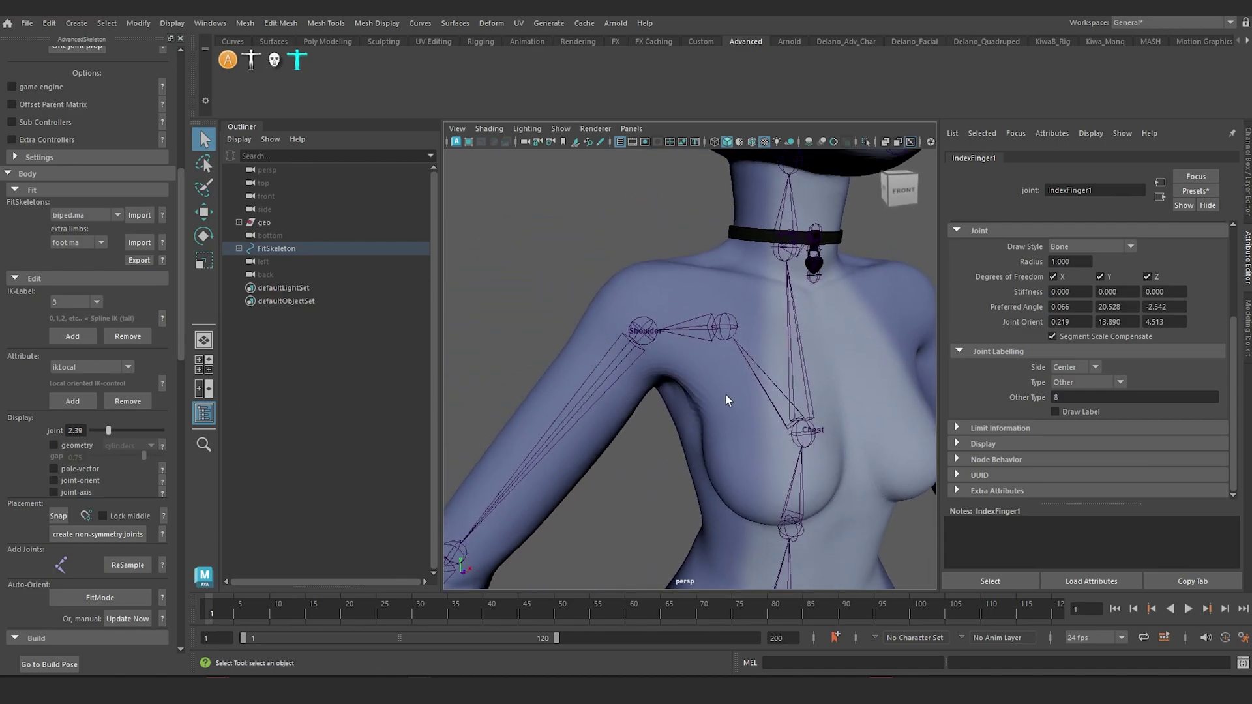
alt+drag(730, 360, 714, 366)
click(77, 367)
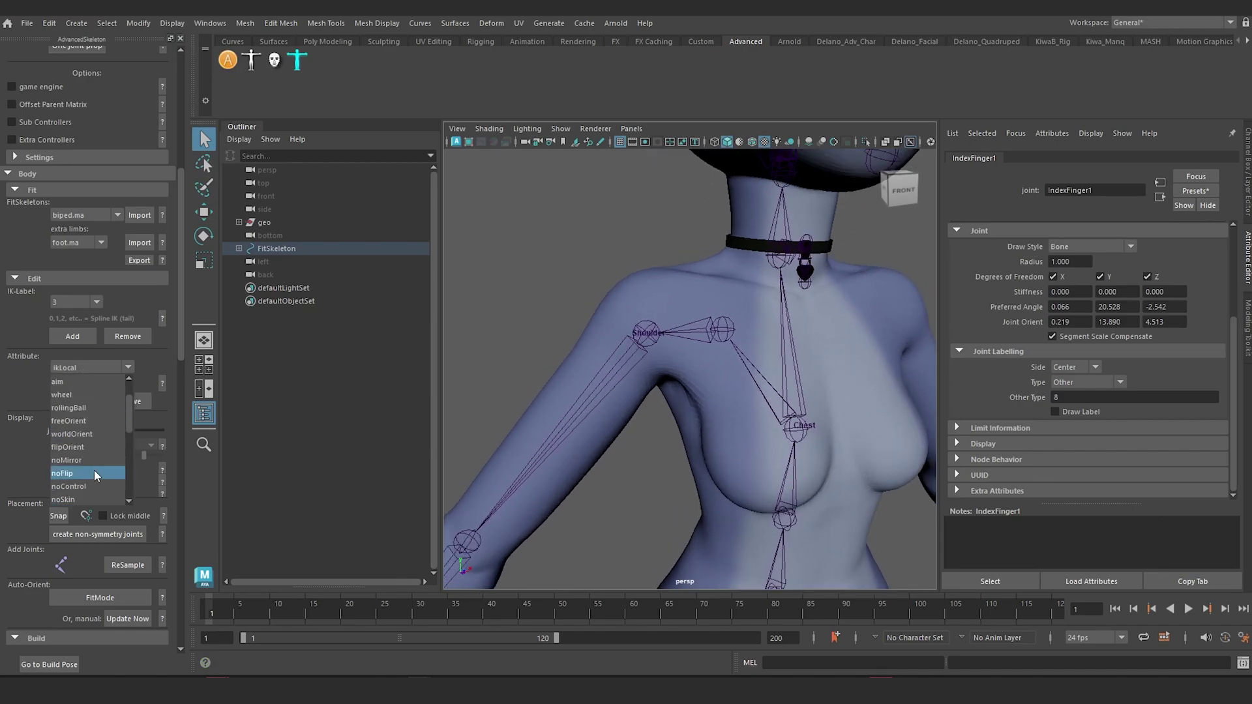
scroll(94, 470, down, 3)
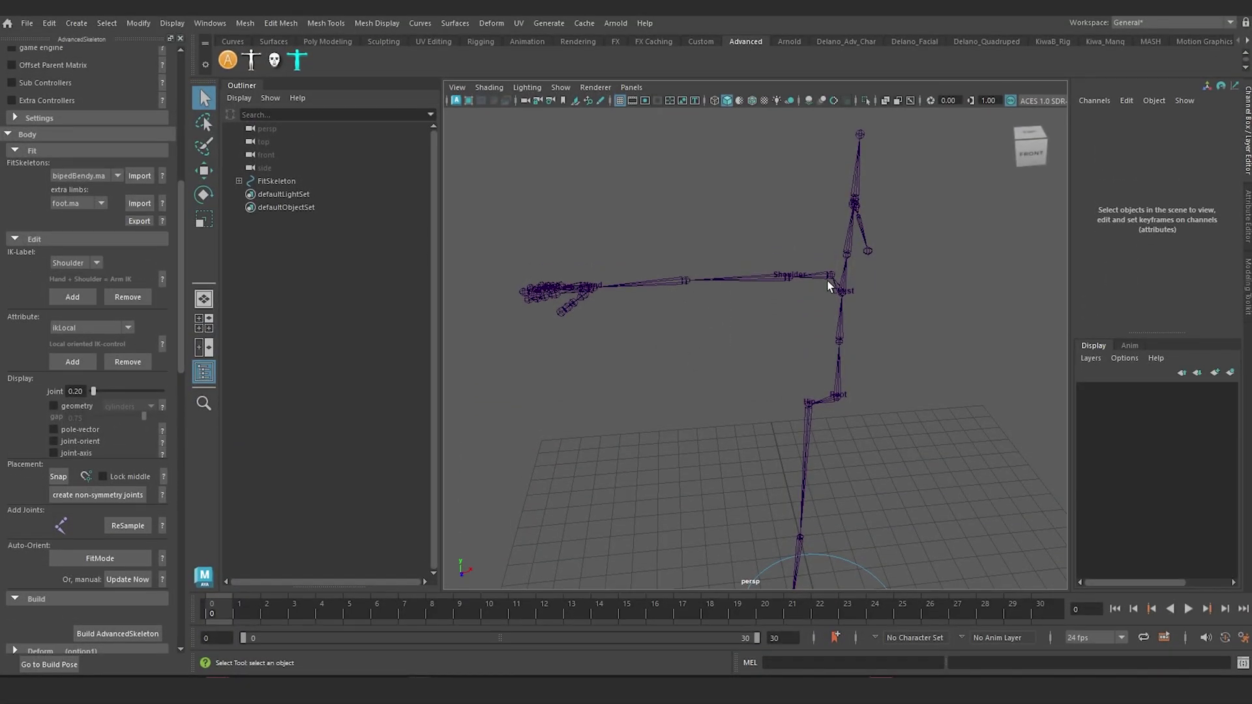
- Add the follow attribute to the Shoulder fit joint, with Chest as the joint it follows
alt+right_drag(827, 280, 846, 336)
alt+drag(825, 338, 790, 287)
alt+middle_drag(790, 287, 794, 314)
alt+right_drag(794, 313, 949, 271)
alt+middle_drag(949, 271, 868, 326)
alt+right_drag(868, 325, 923, 325)
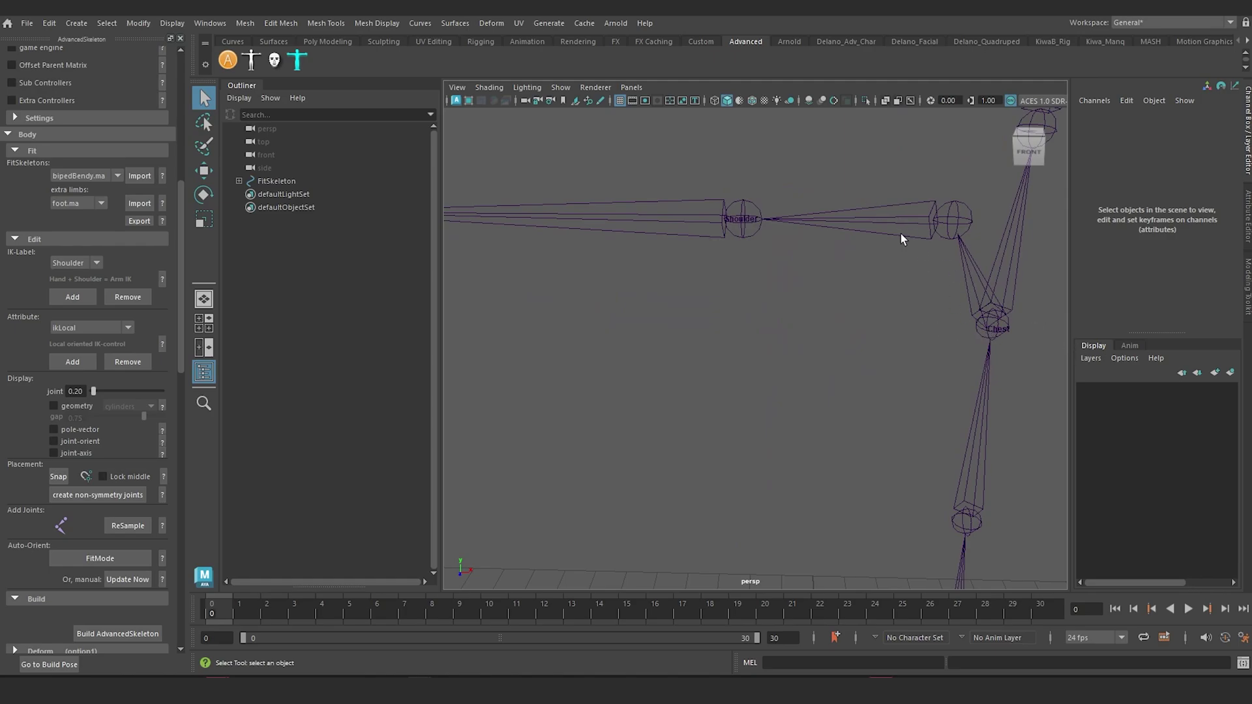
alt+middle_drag(917, 208, 848, 242)
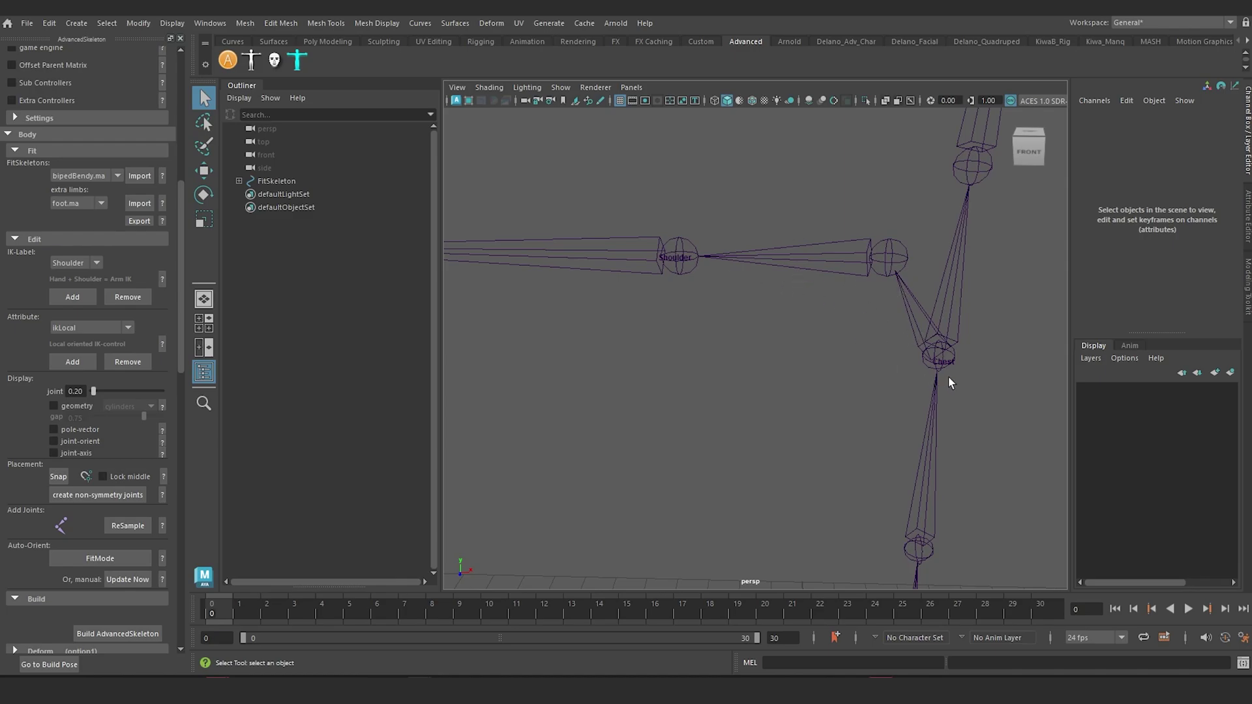
alt+drag(790, 248, 791, 333)
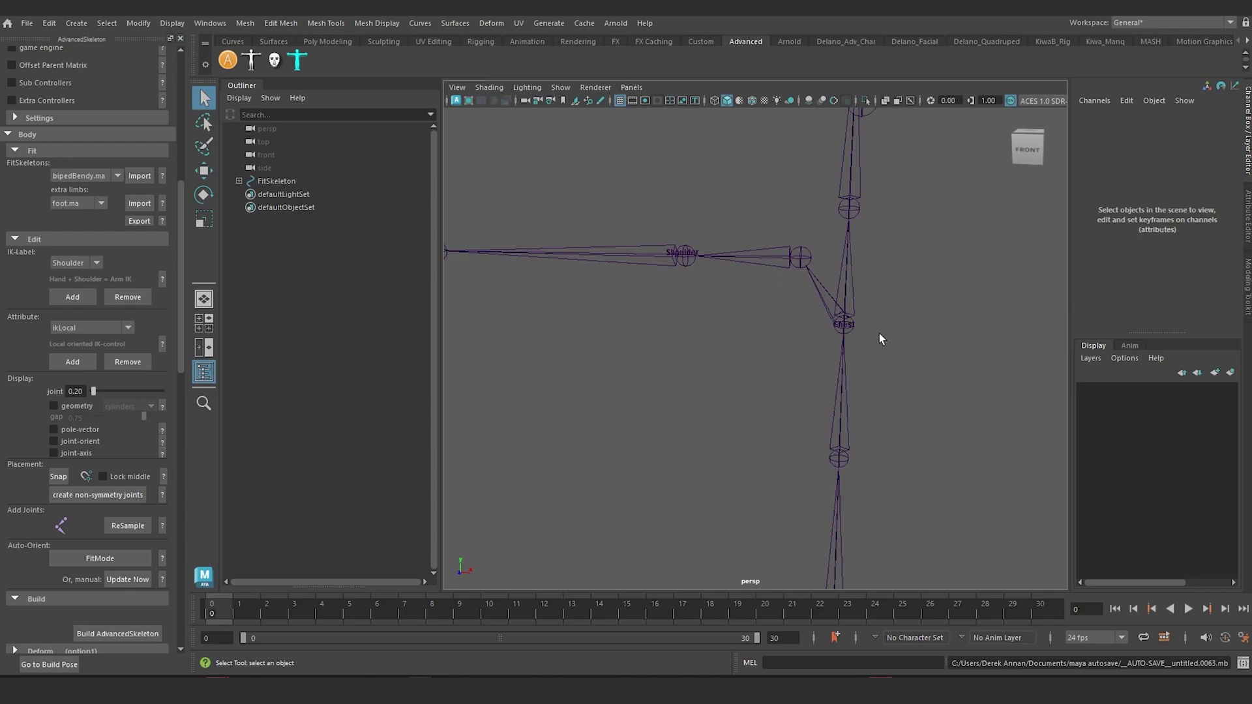
click(844, 325)
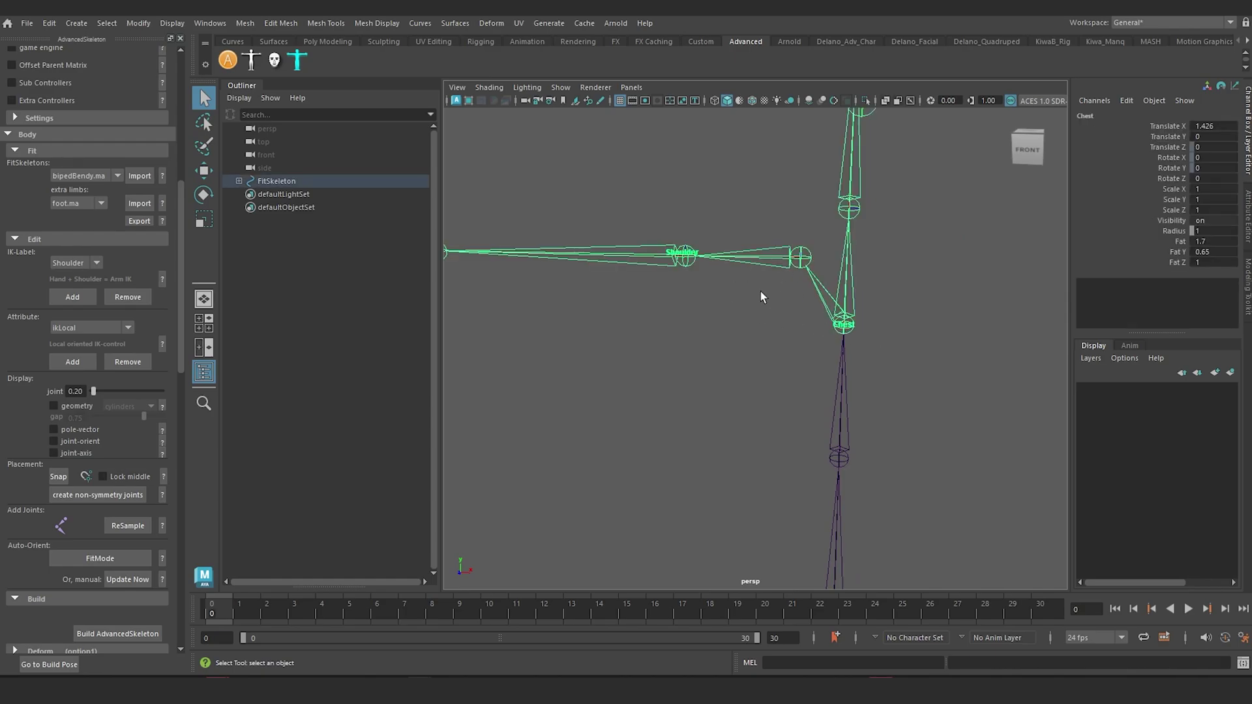
click(685, 256)
click(81, 326)
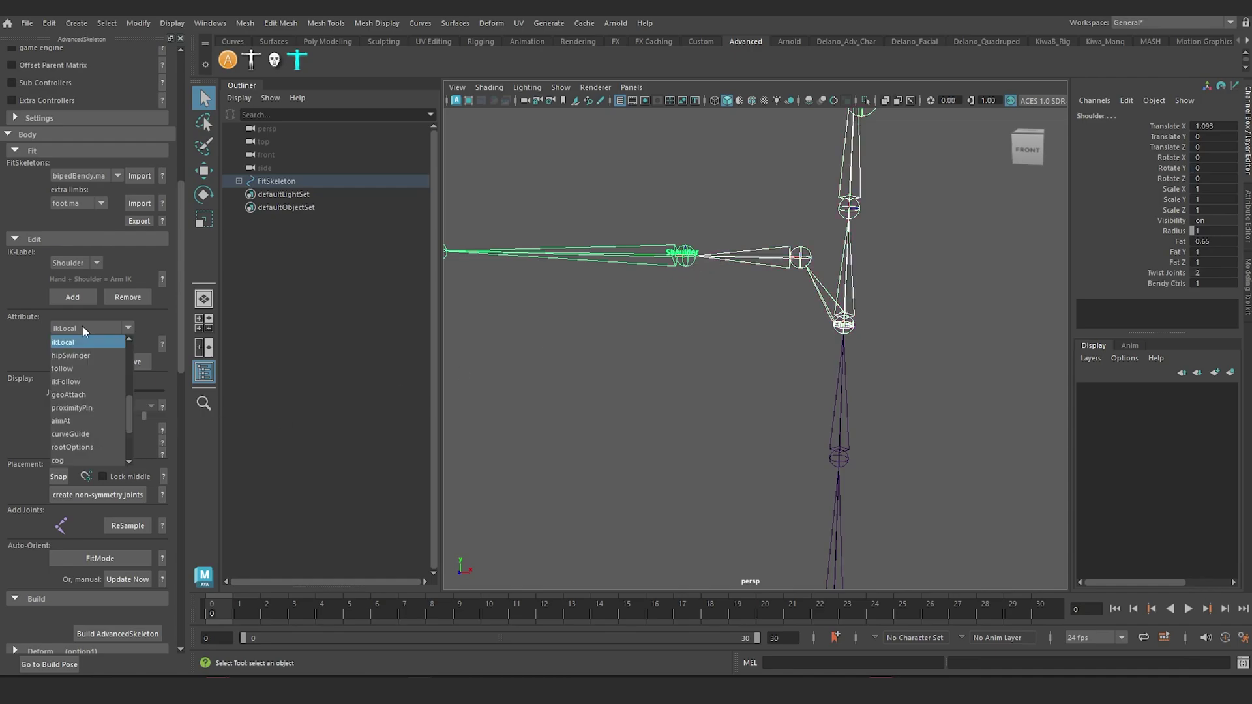
click(84, 368)
click(81, 362)
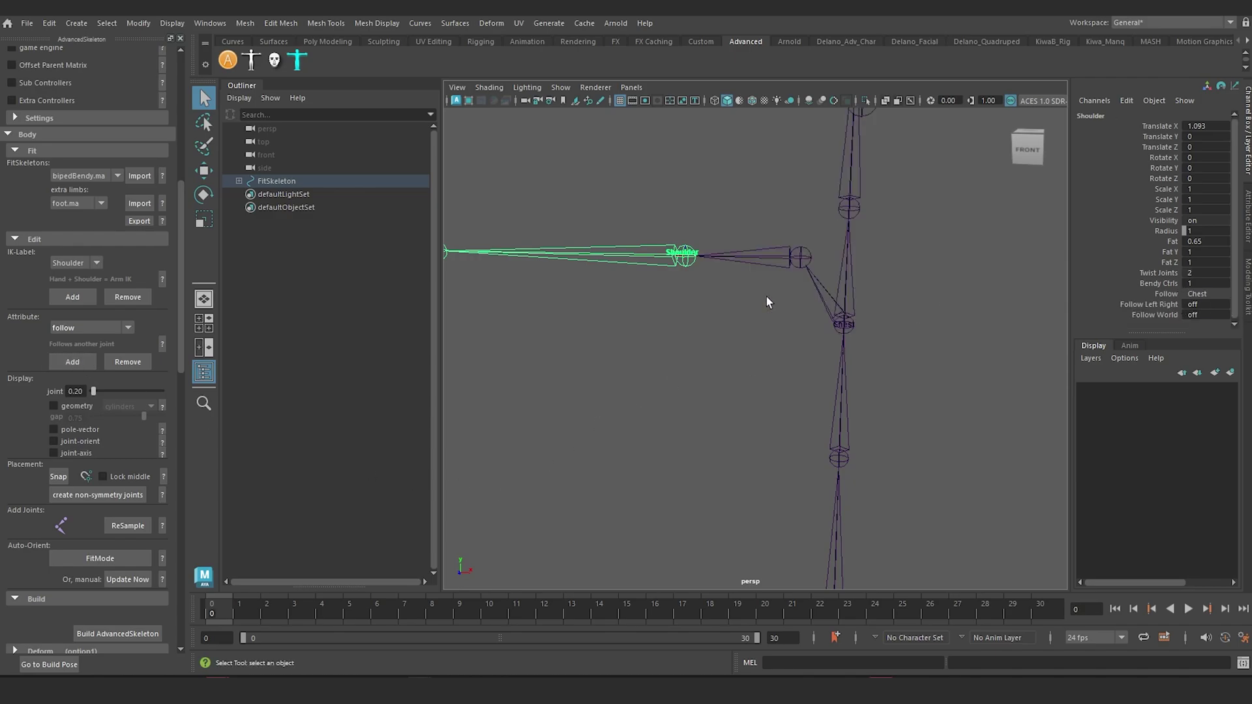
- Check the Follow attribute on the Shoulder fit joint and build the AdvancedSkeleton rig
click(675, 285)
click(672, 257)
click(1210, 294)
click(1209, 295)
key(a)
click(722, 347)
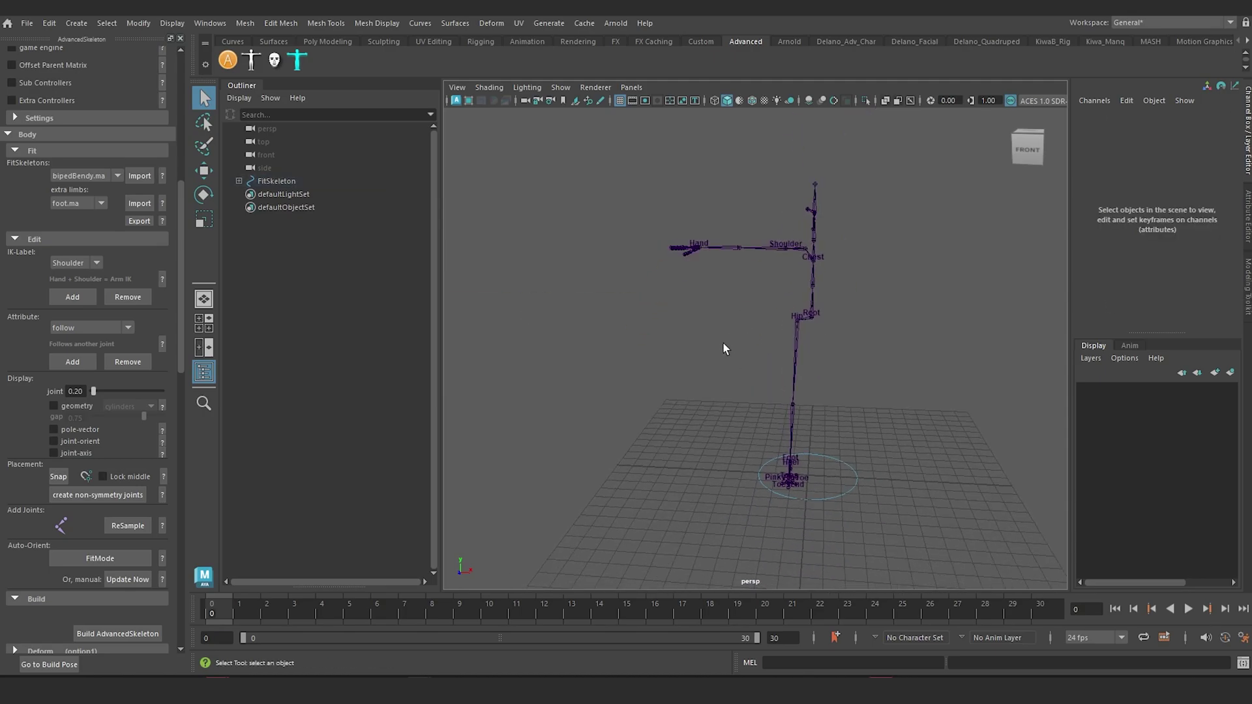
click(111, 634)
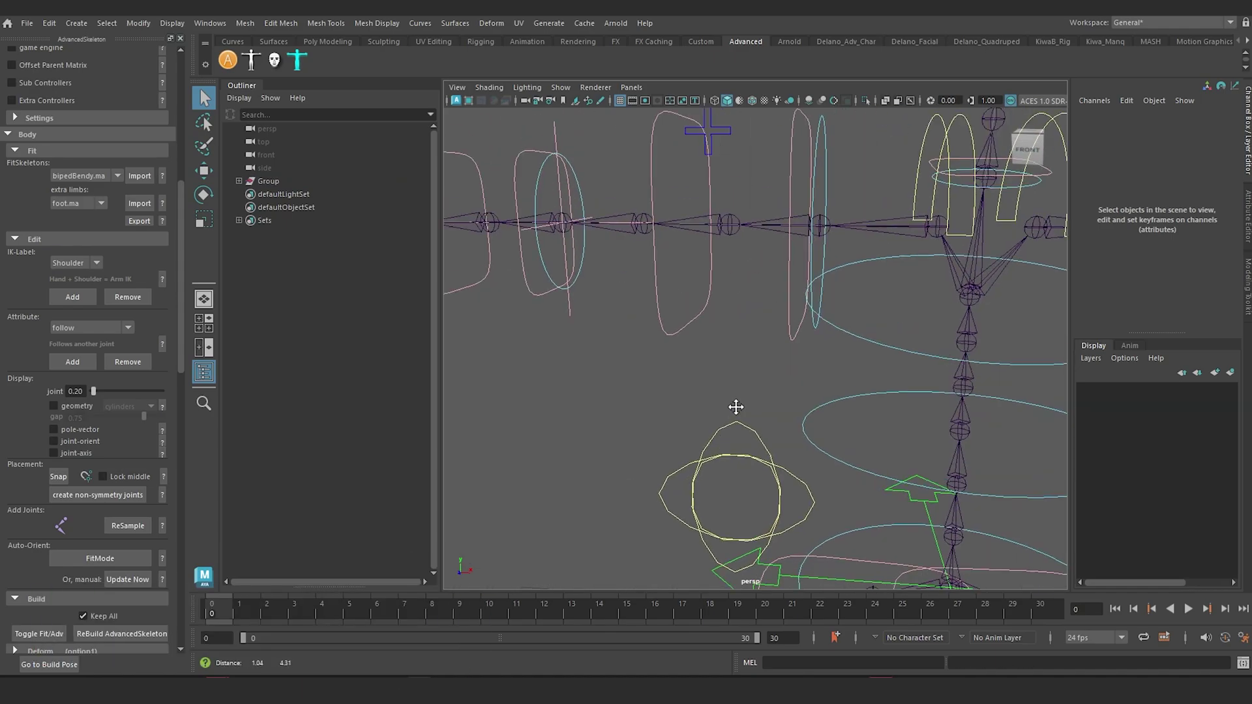
- Check the Follow attribute on FKShoulder_R, and try rotating FKChest_M about 38 degrees in Y before undoing it
alt+middle_drag(735, 405, 721, 456)
scroll(801, 364, down, 5)
scroll(730, 264, up, 3)
click(744, 305)
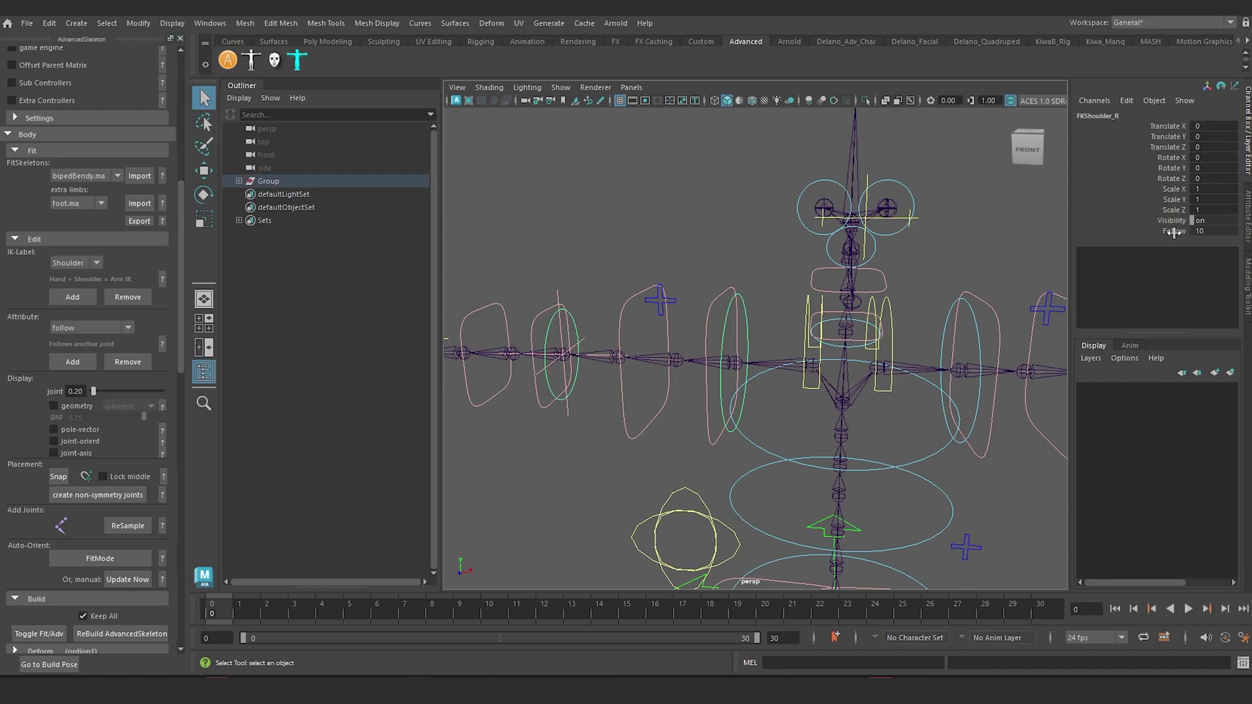
click(923, 449)
scroll(923, 447, down, 3)
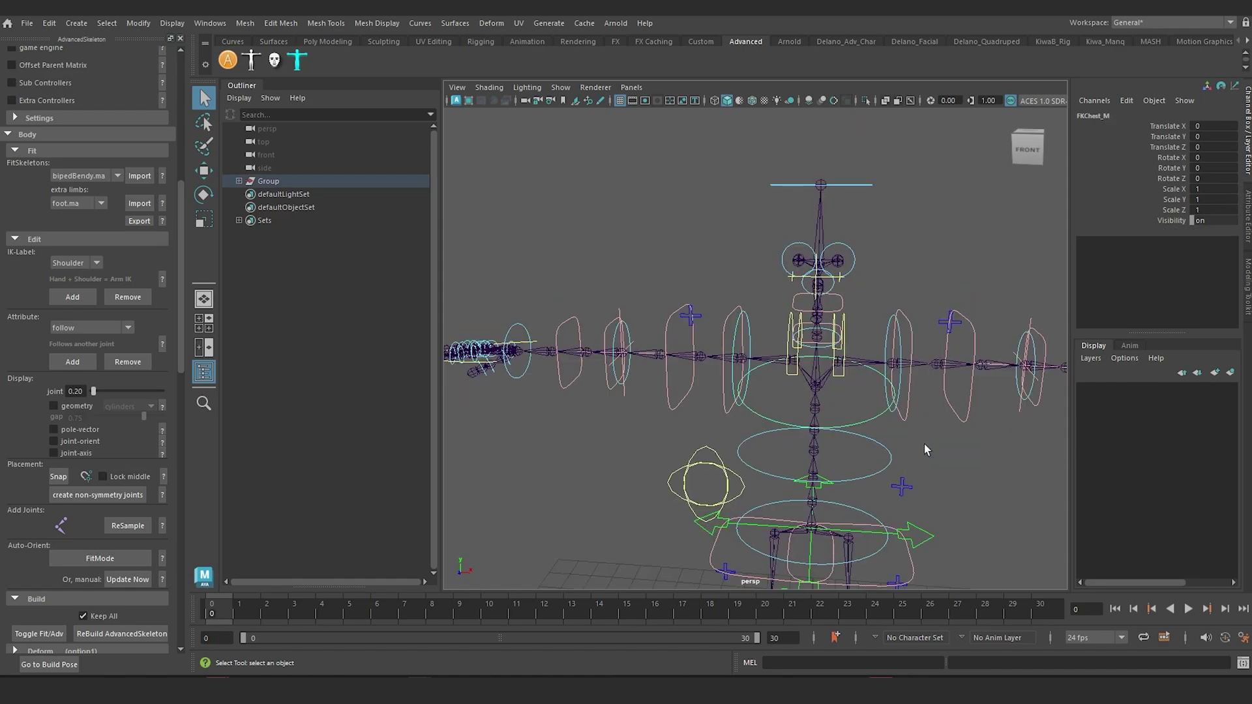
key(e)
drag(827, 334, 786, 323)
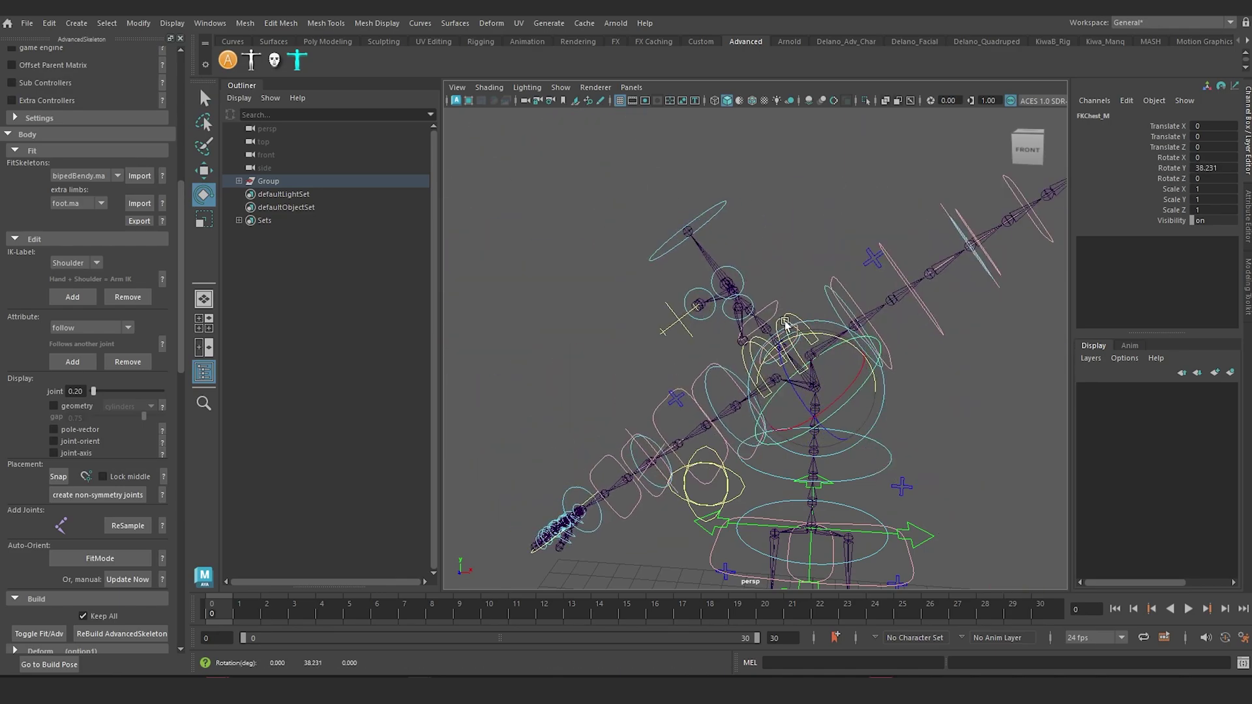
key(ctrl+z)
- Set Follow on the FKShoulder_R control to 0
click(754, 322)
click(750, 323)
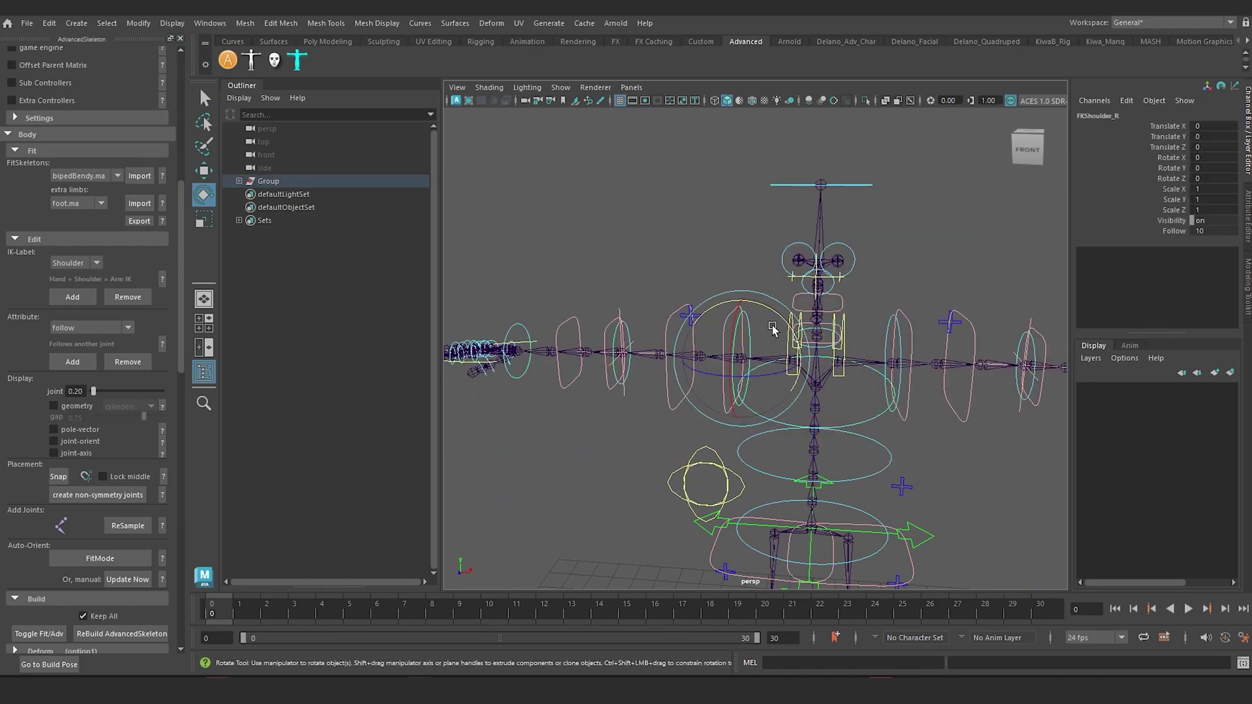
click(1174, 232)
middle_drag(1030, 243, 6, 339)
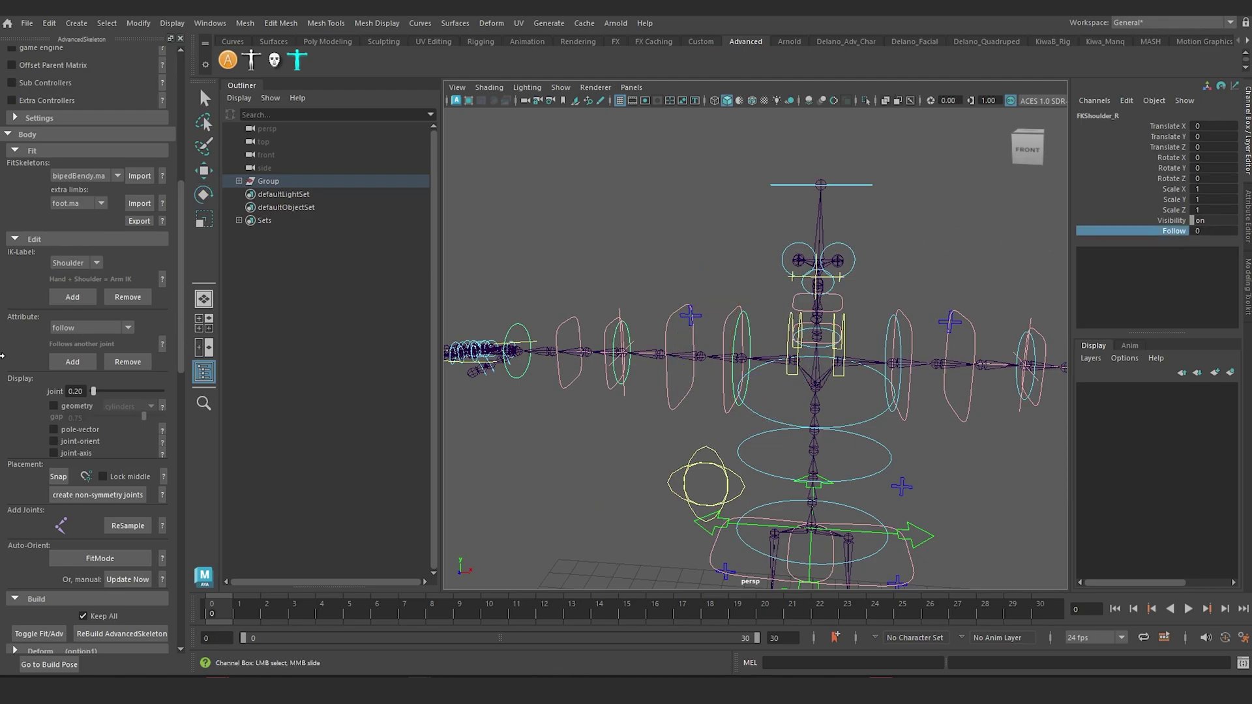
- Try rotating FKChest_M about 37 degrees in Y to test the shoulder's follow, and undo the rotation
click(870, 421)
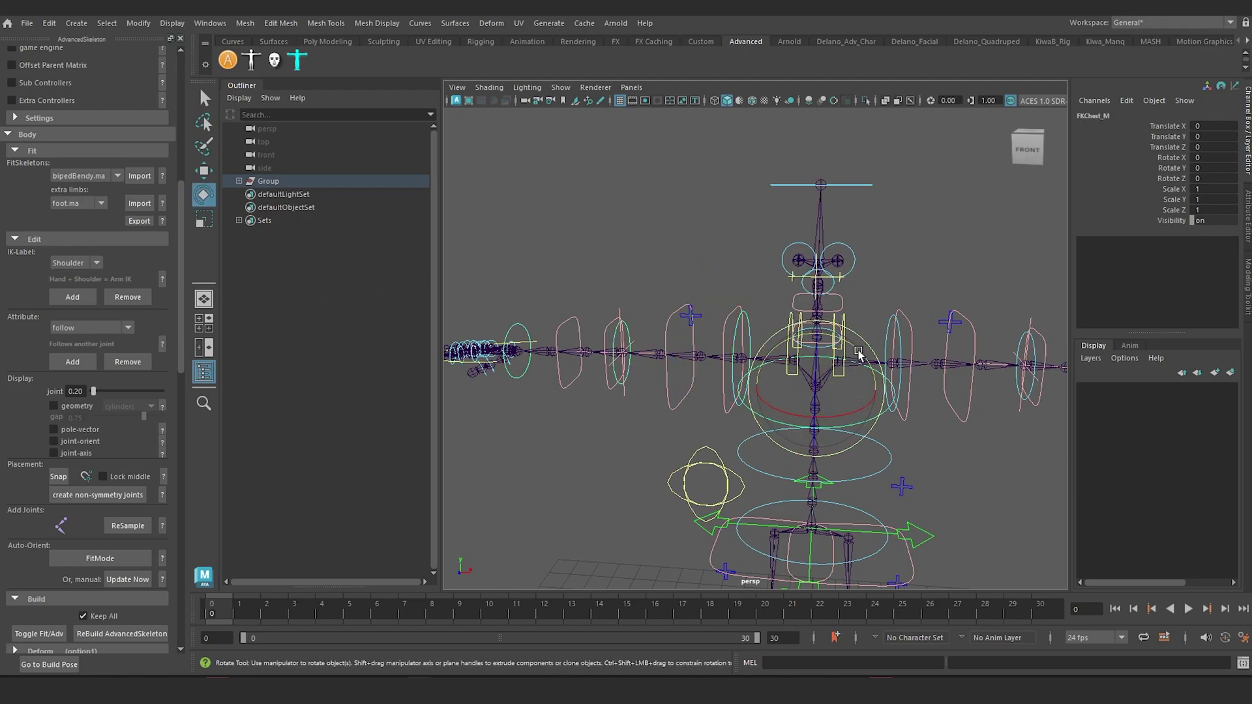
key(e)
drag(870, 421, 824, 338)
key(ctrl+z)
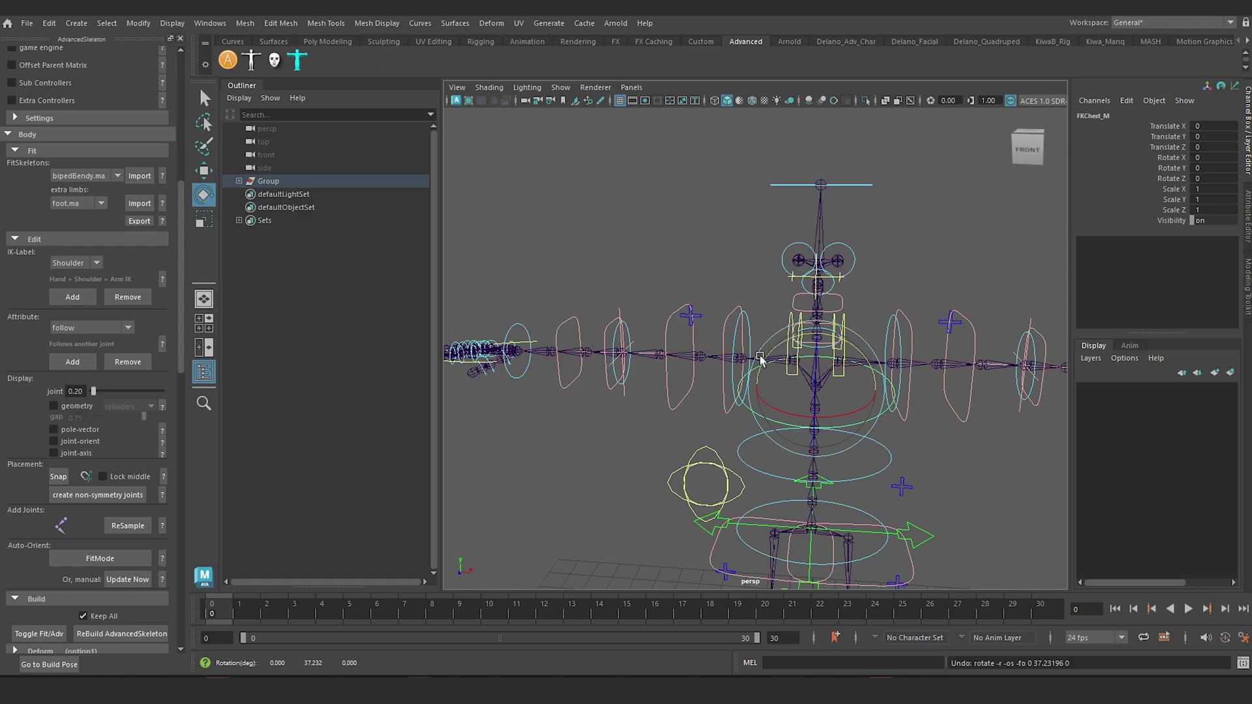
- Review the Follow attribute on FKShoulder_R and set FKIKBlend on FKIKArm_R to 10
mouse_move(747, 374)
alt+mouse_down()
mouse_move(707, 410)
mouse_move(755, 374)
alt+mouse_up()
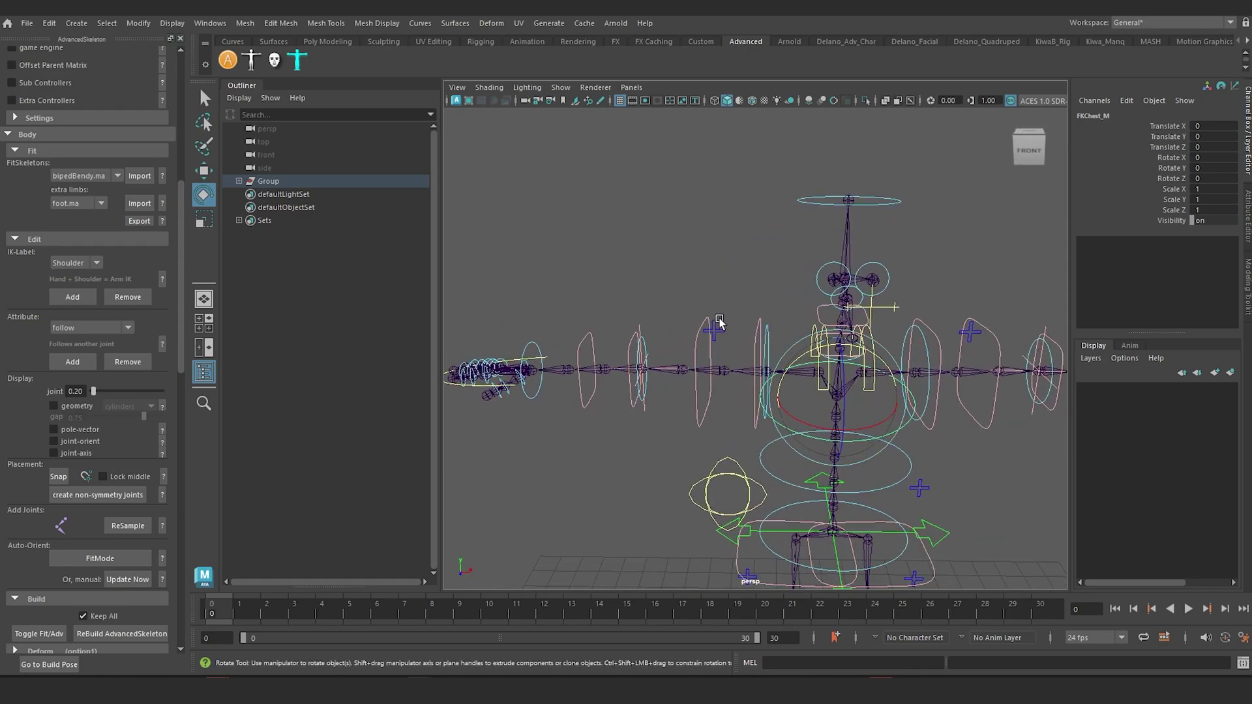
click(768, 327)
click(1176, 231)
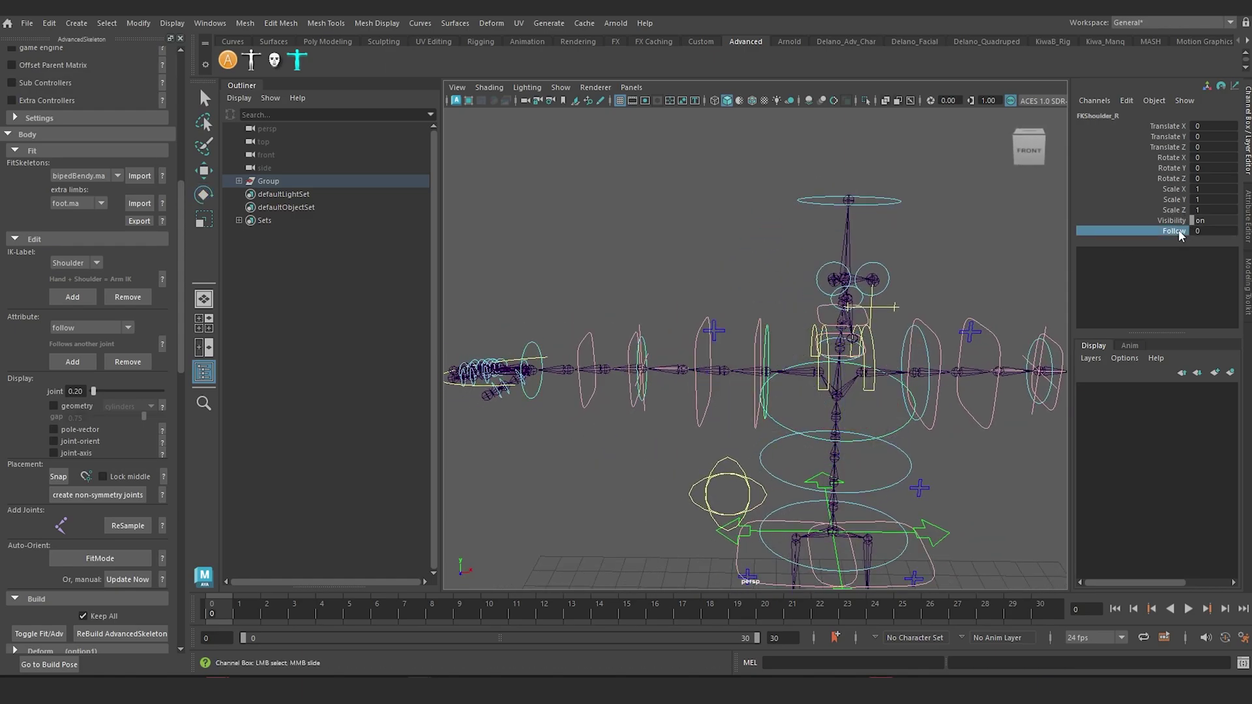
key(e)
click(695, 291)
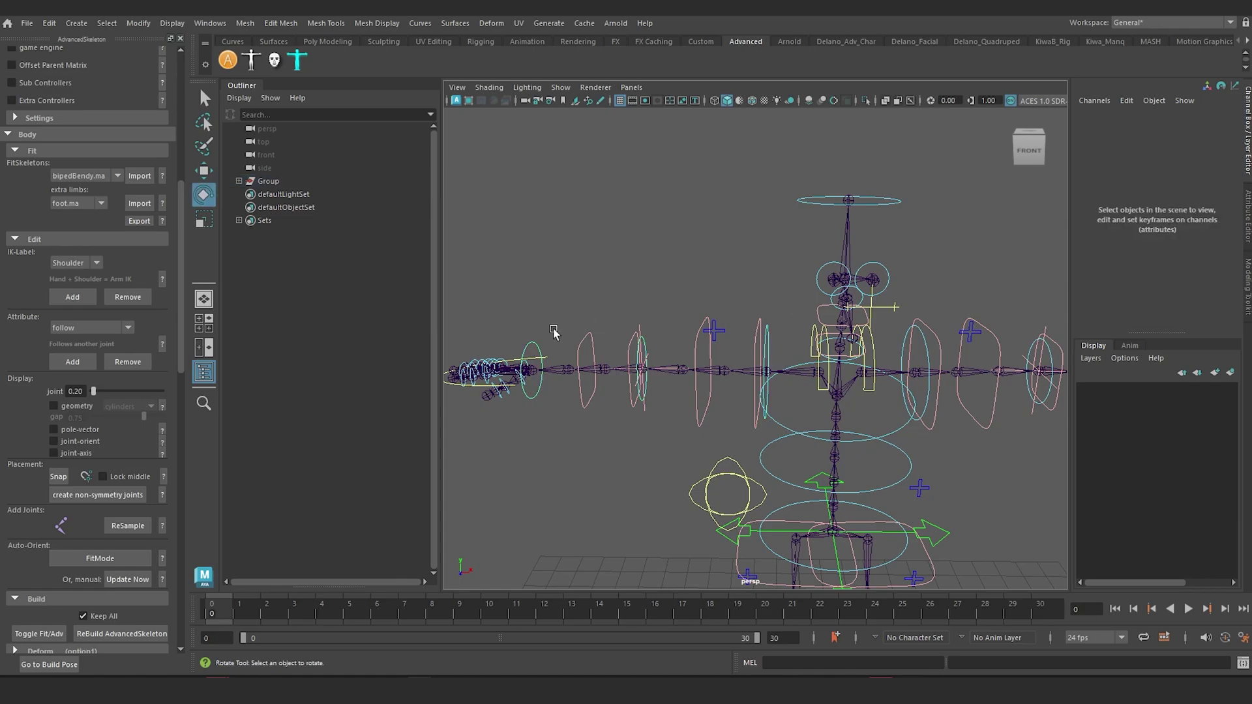
click(715, 330)
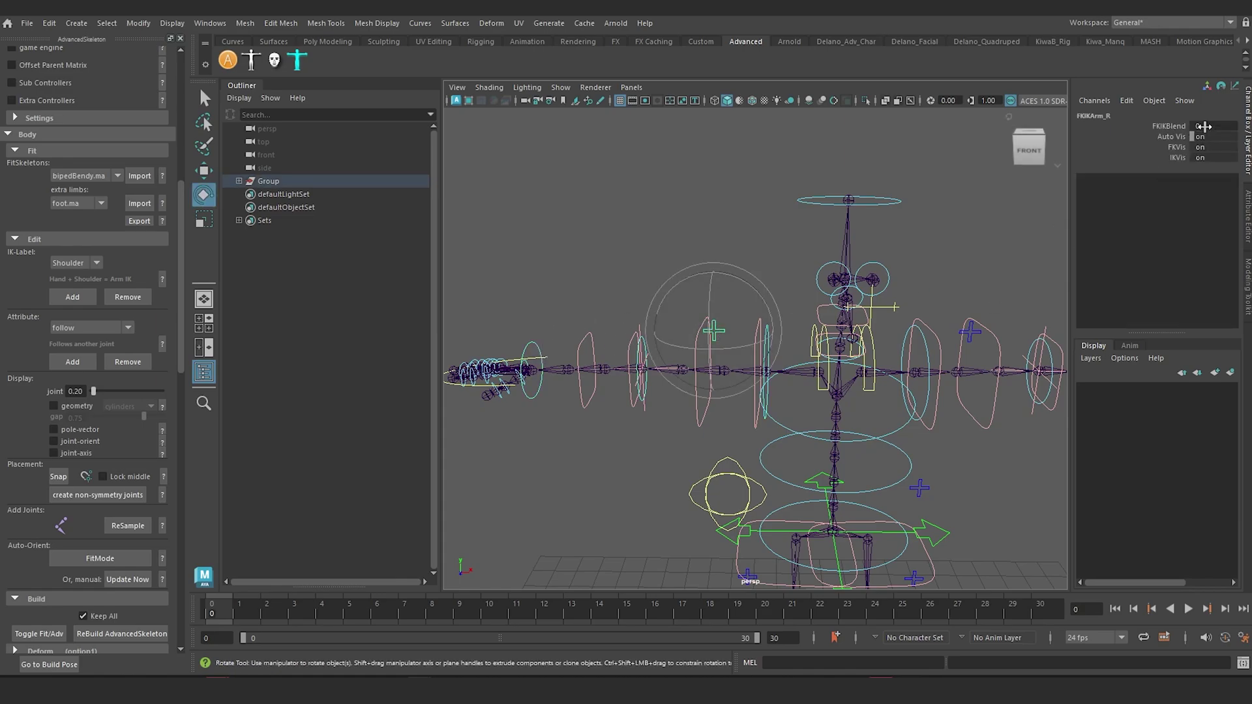
click(1162, 128)
middle_drag(657, 190, 786, 190)
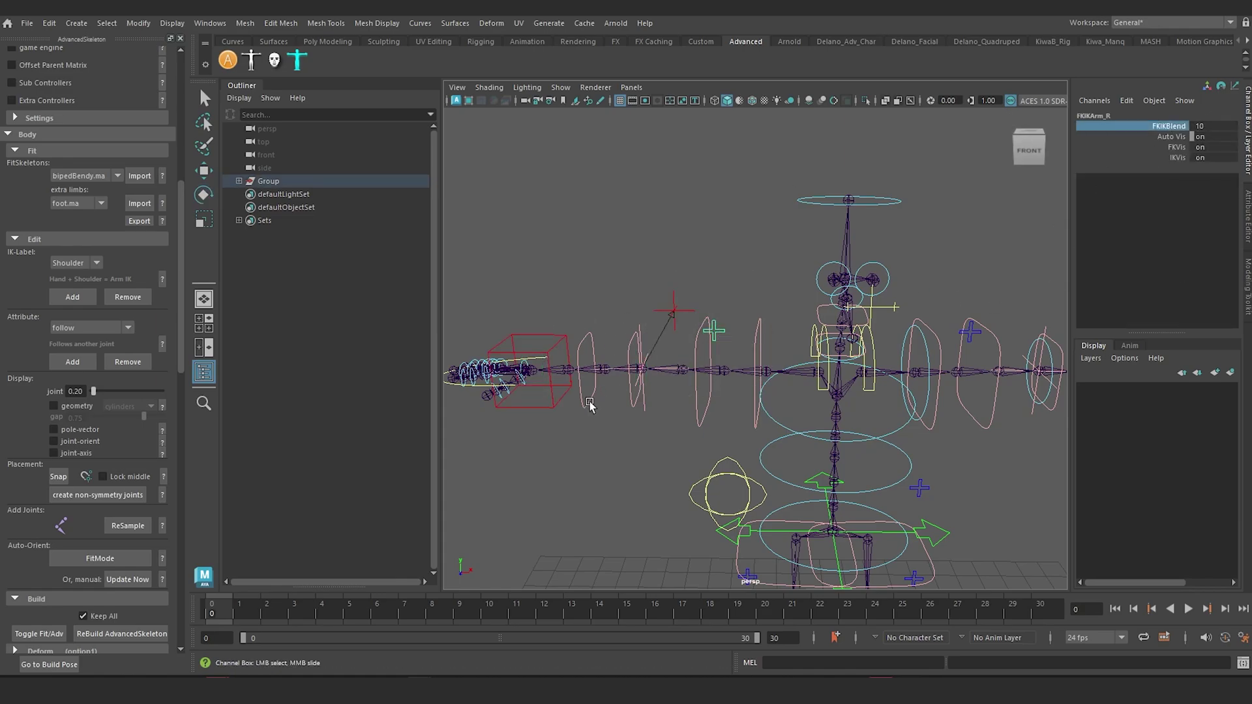
- Review the follow attributes of IKArm_R, and test the arm by rotating FKChest_M before undoing the rotation
alt+drag(578, 413, 559, 424)
drag(527, 311, 559, 346)
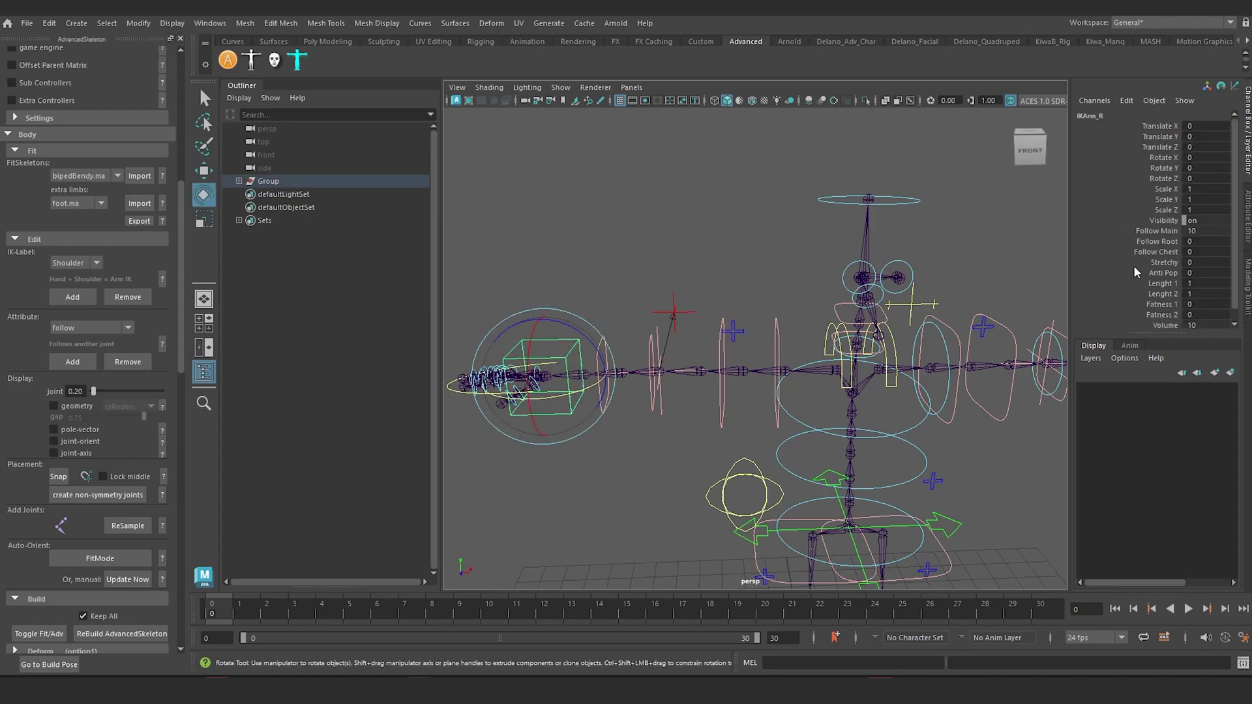
scroll(1135, 272, down, 1)
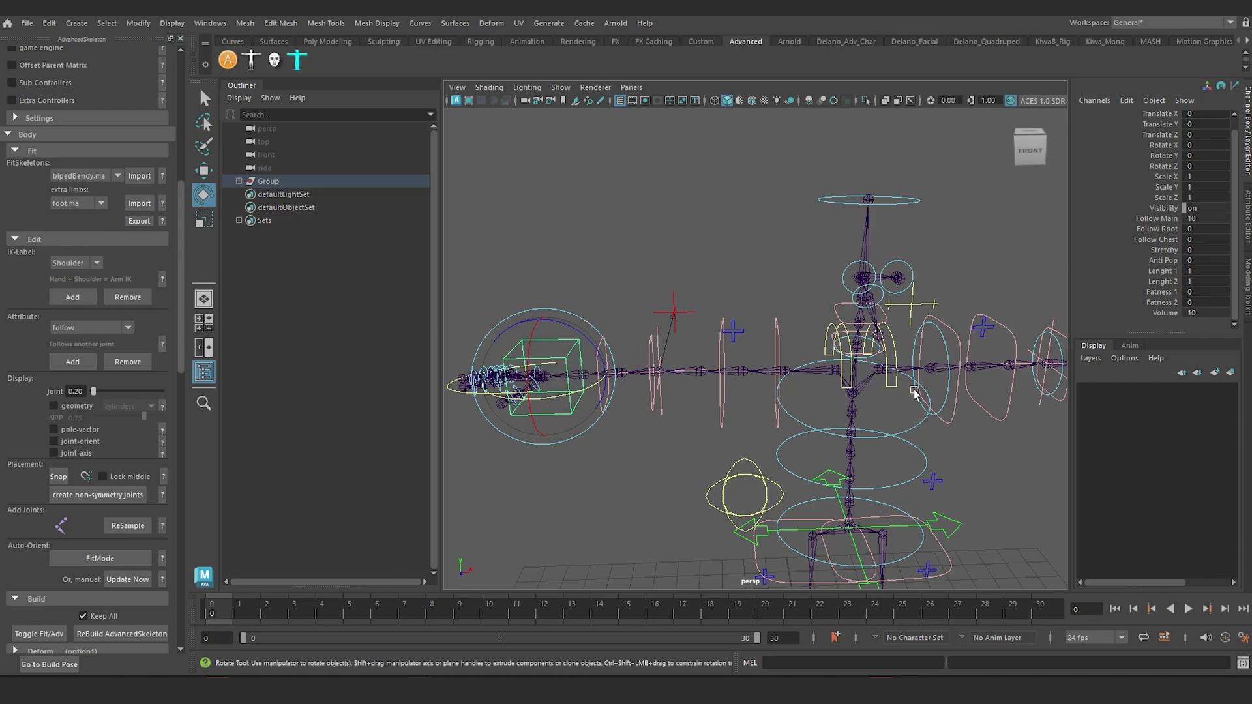
click(922, 424)
drag(923, 419, 834, 394)
key(ctrl+z)
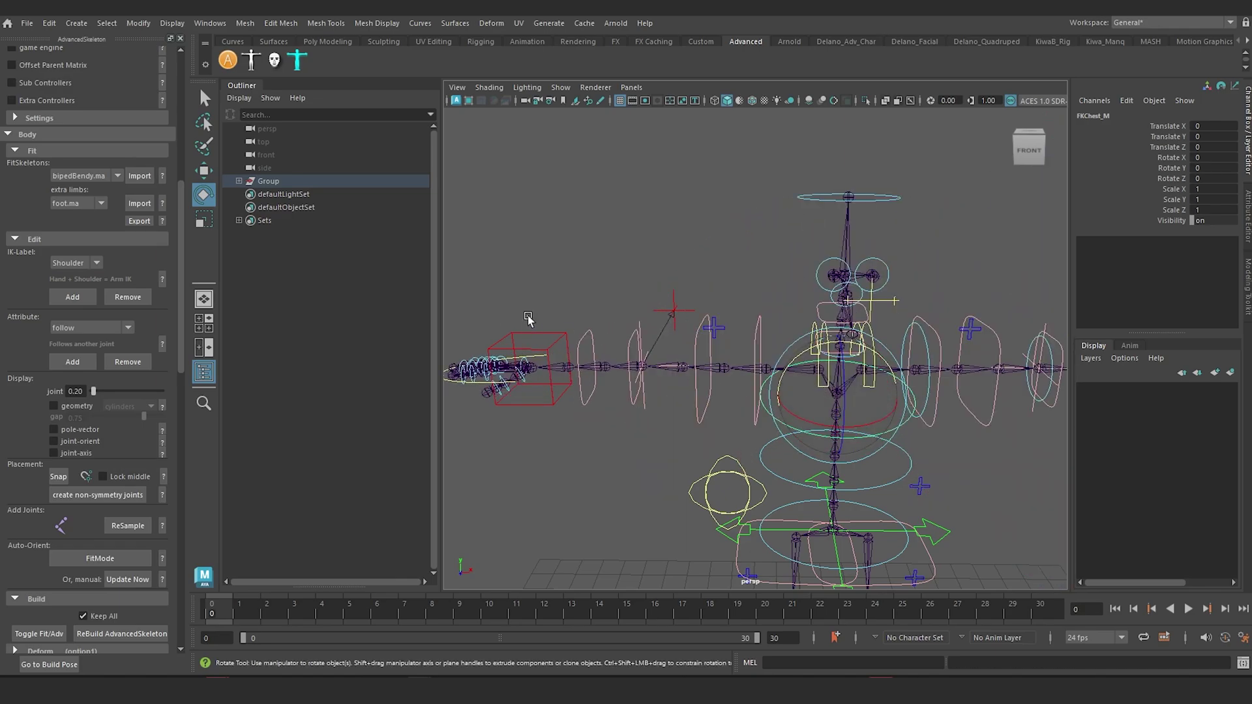
- Set Follow Chest on the IKArm_R control to 10
drag(552, 339, 539, 336)
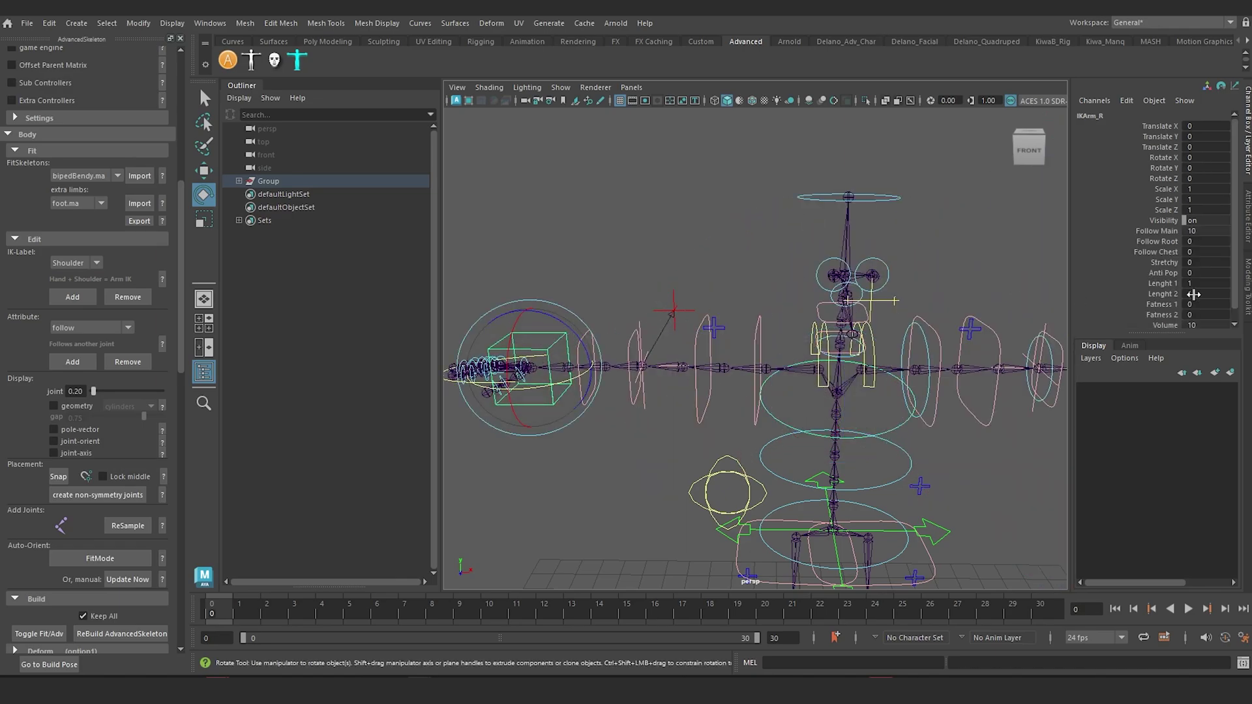
click(1152, 253)
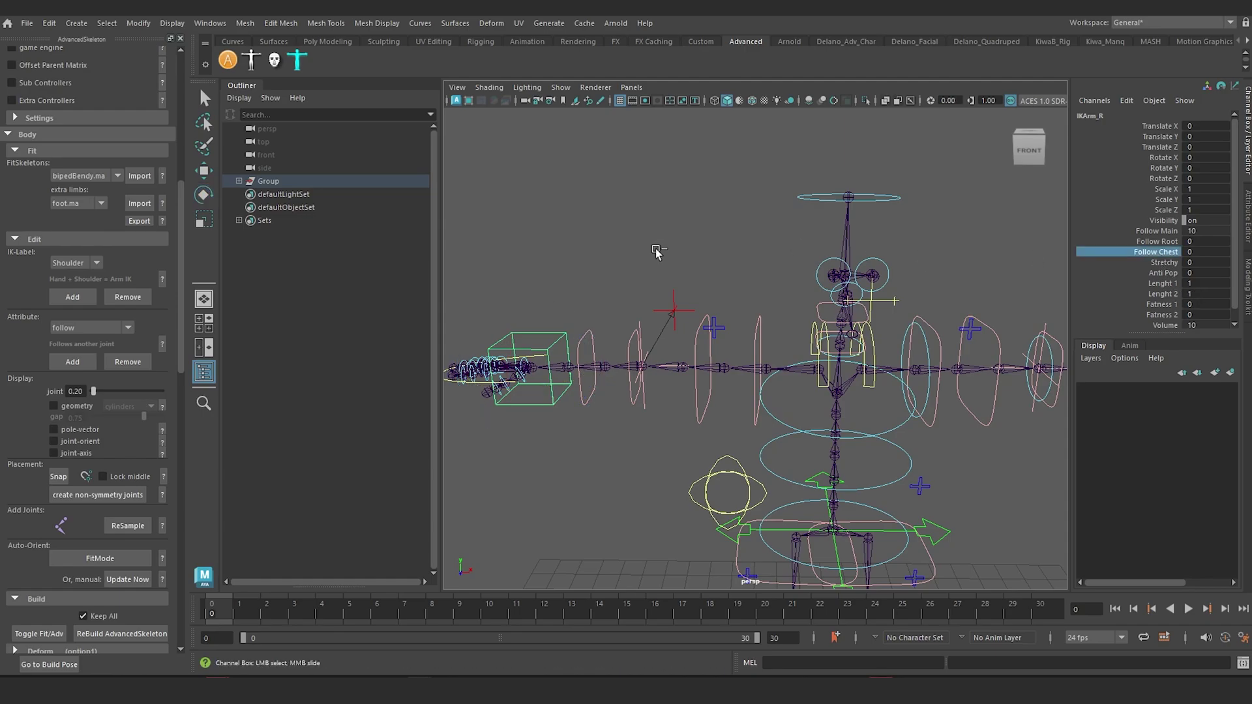
middle_drag(657, 249, 757, 251)
- Test the IK arm's chest follow by rotating FKChest_M about -52 degrees in Y, undo the rotations, and select IKArm_R
drag(790, 431, 791, 427)
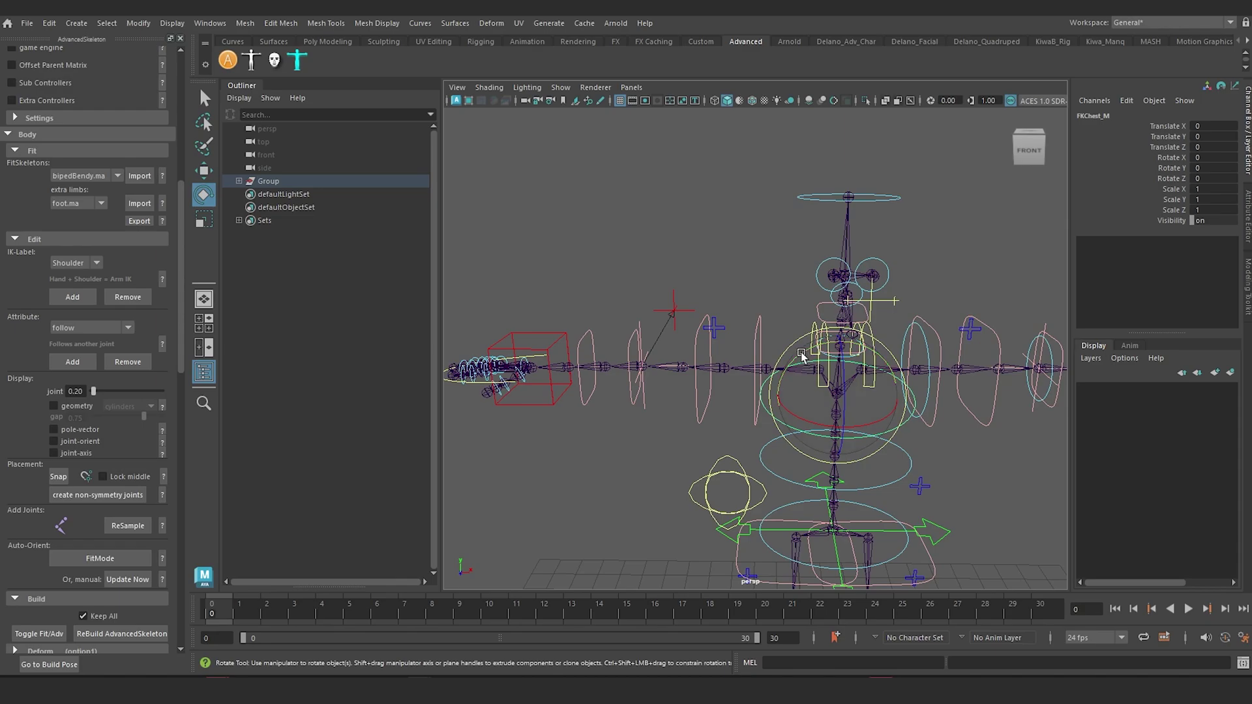
drag(802, 356, 857, 393)
key(ctrl+z)
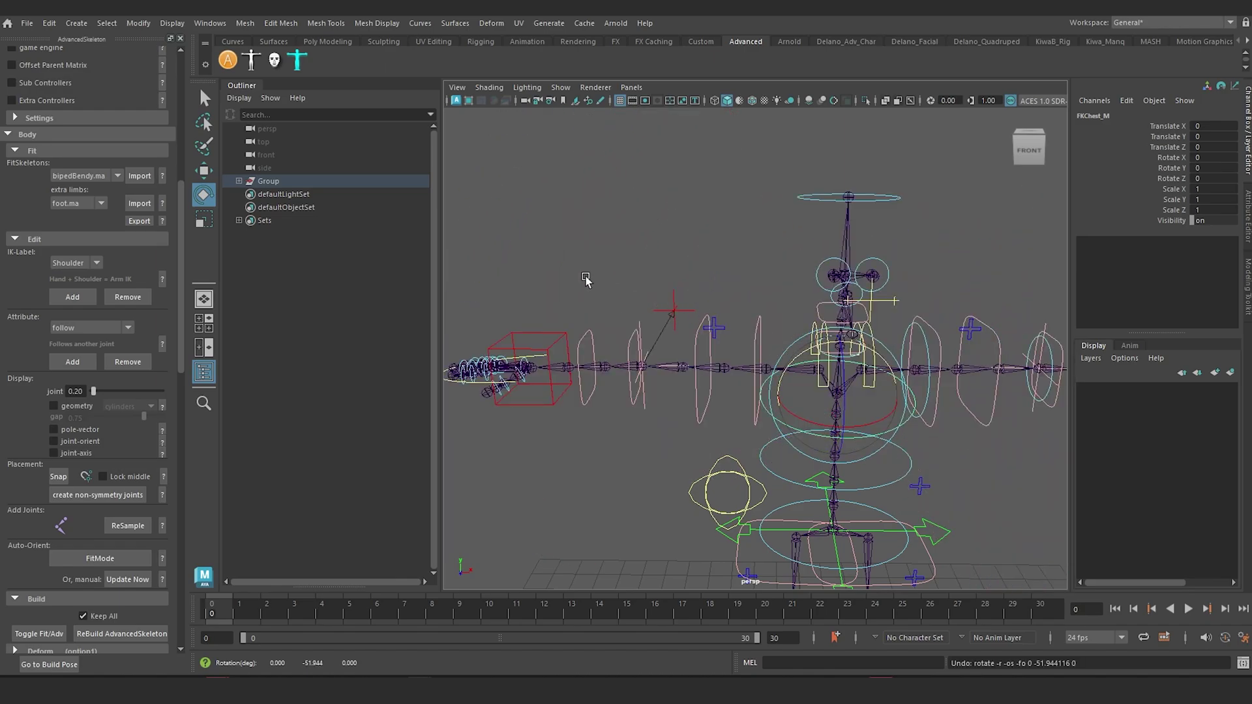
click(574, 281)
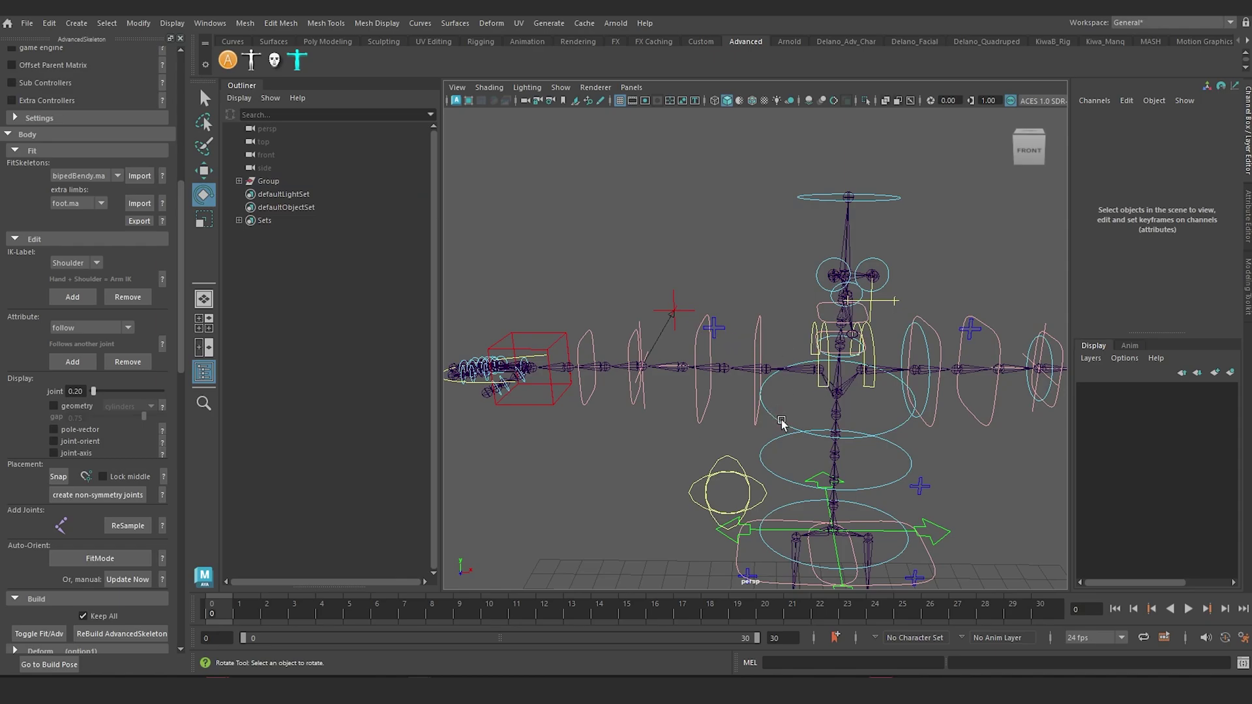
click(781, 422)
drag(800, 361, 851, 396)
key(ctrl+z)
click(560, 328)
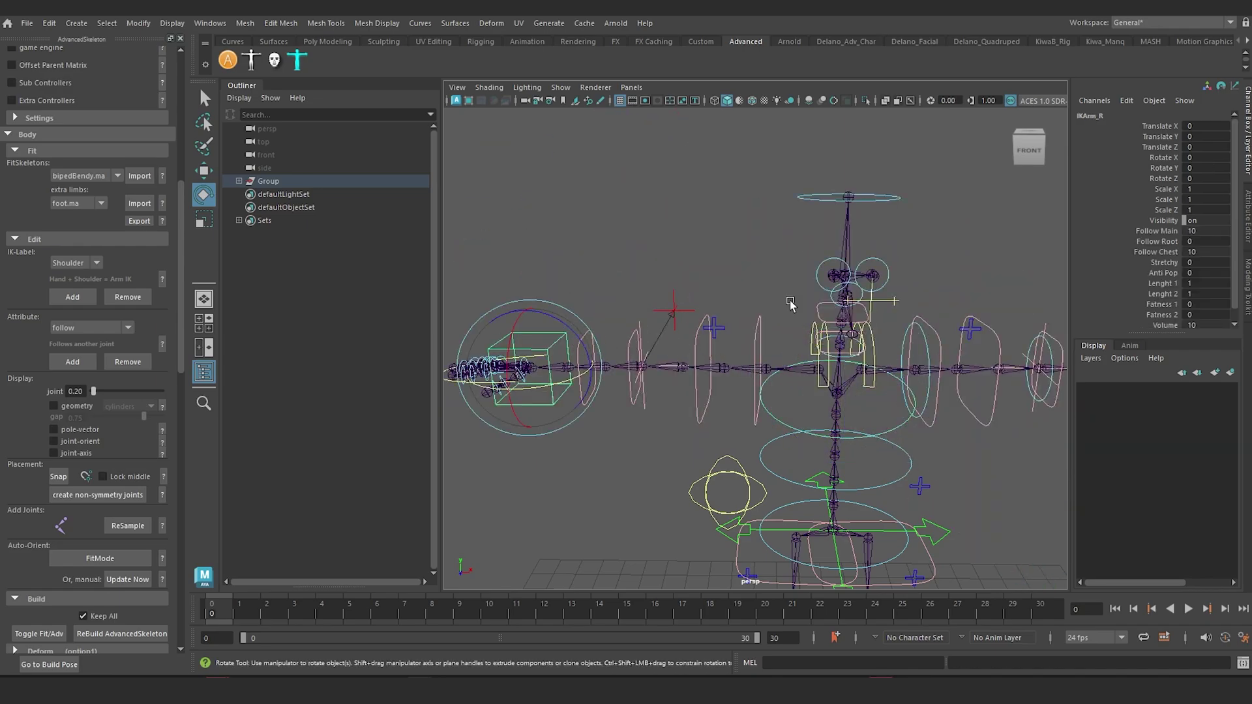
- Lower Follow Chest on IKArm_R and test it by rotating FKChest_M about 15 degrees in Y, undoing the rotation
click(1165, 252)
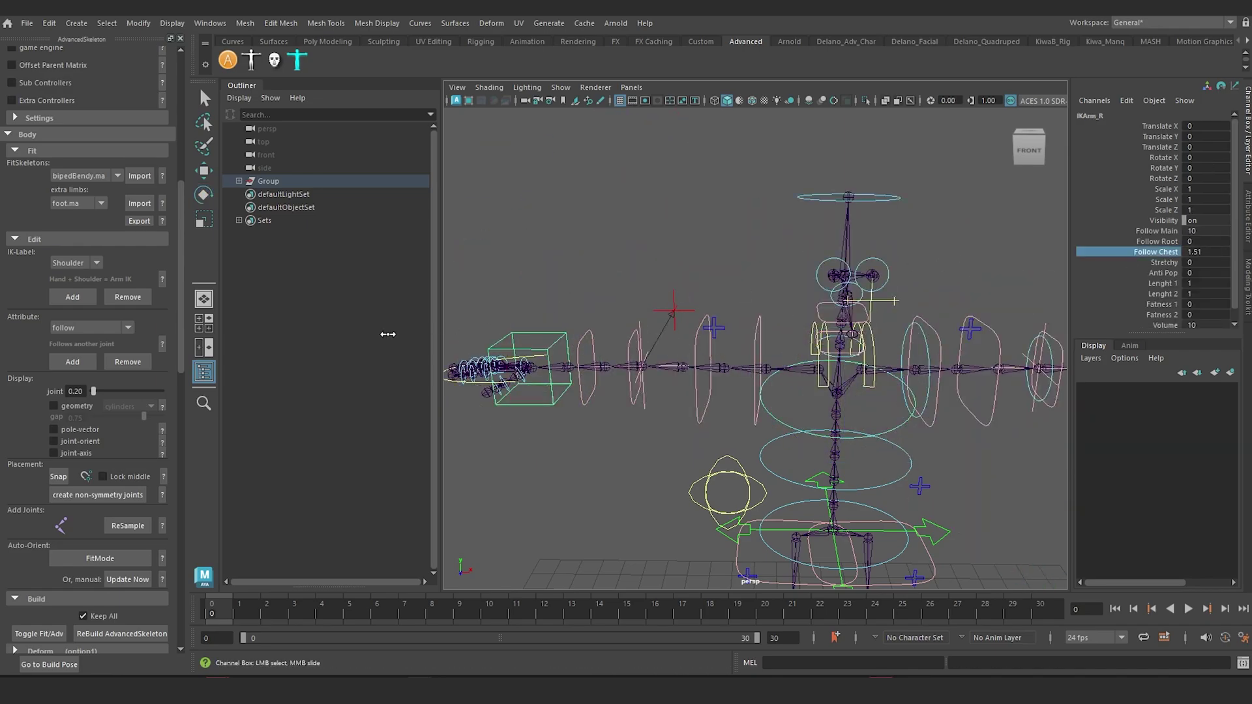
click(784, 364)
key(e)
drag(792, 362, 743, 345)
key(ctrl+z)
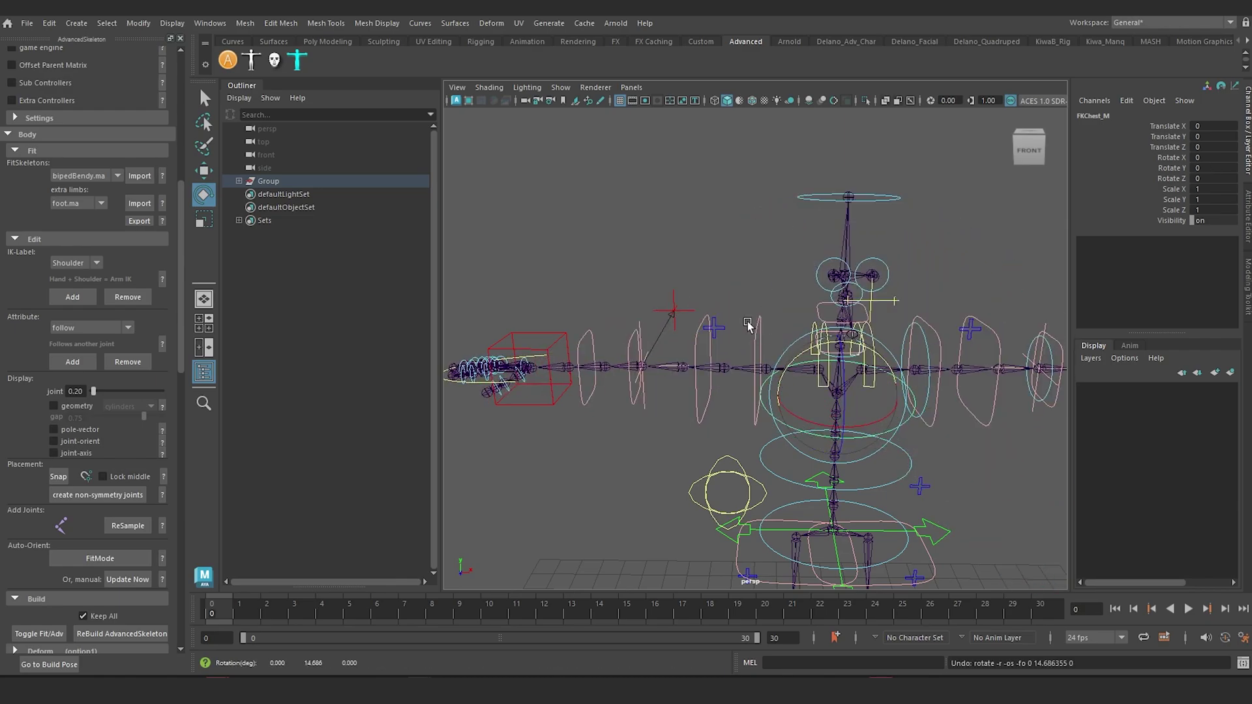
- Lower FKIKBlend on the FKIKArm_R control to blend the right arm from IK back toward FK
click(716, 280)
click(714, 330)
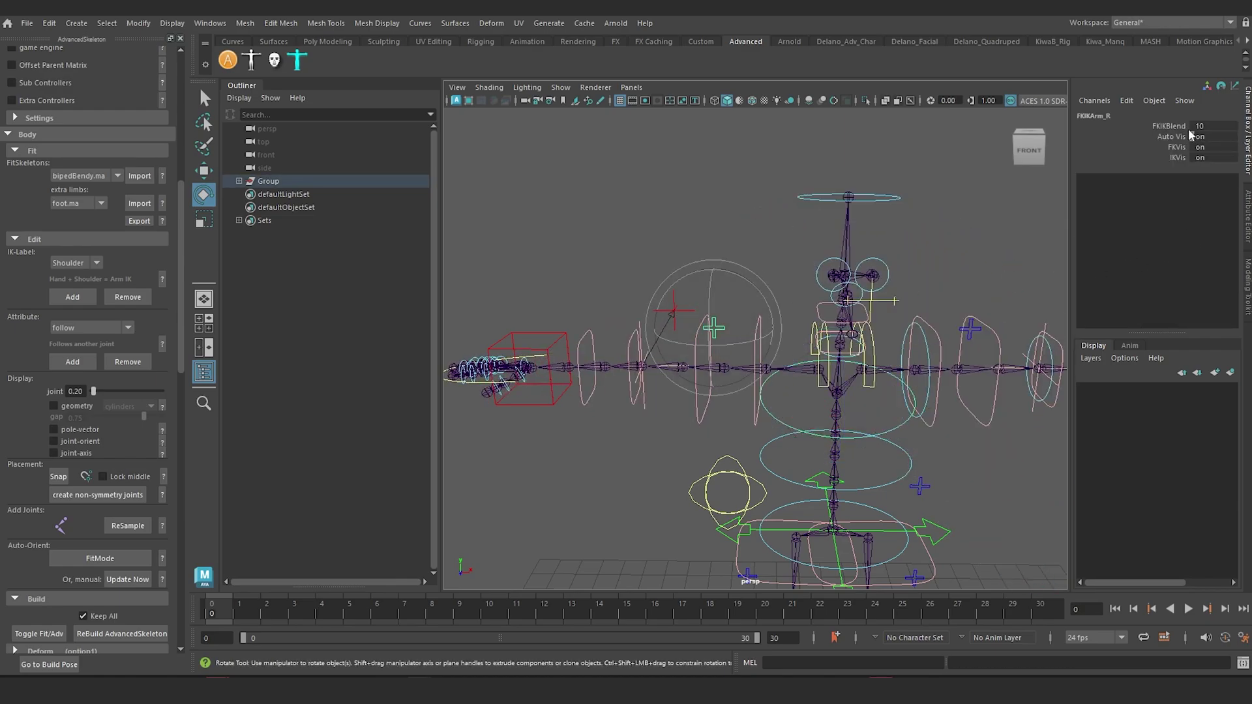
click(1171, 126)
middle_drag(1020, 215, 159, 222)
click(768, 328)
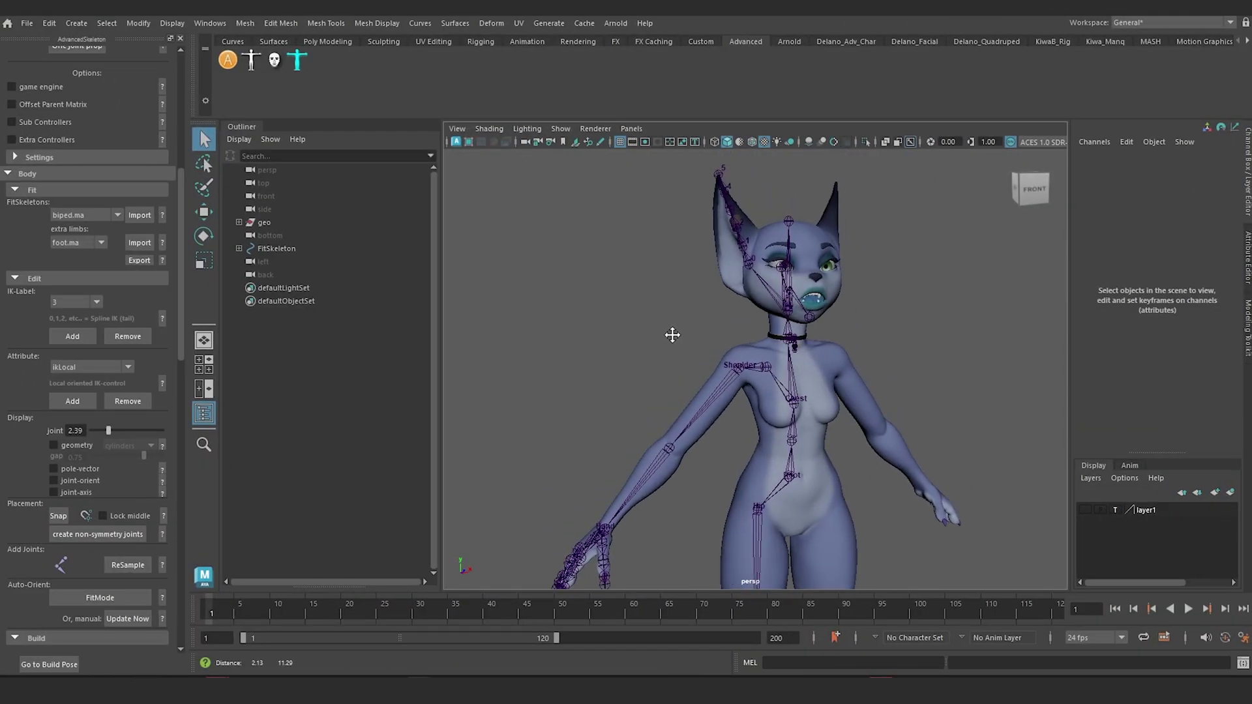
- Examine the fit skeleton's joint placement on the cat character's head, shoulder, arm, hand and torso from several angles
alt+drag(760, 346, 713, 363)
alt+right_drag(713, 363, 756, 381)
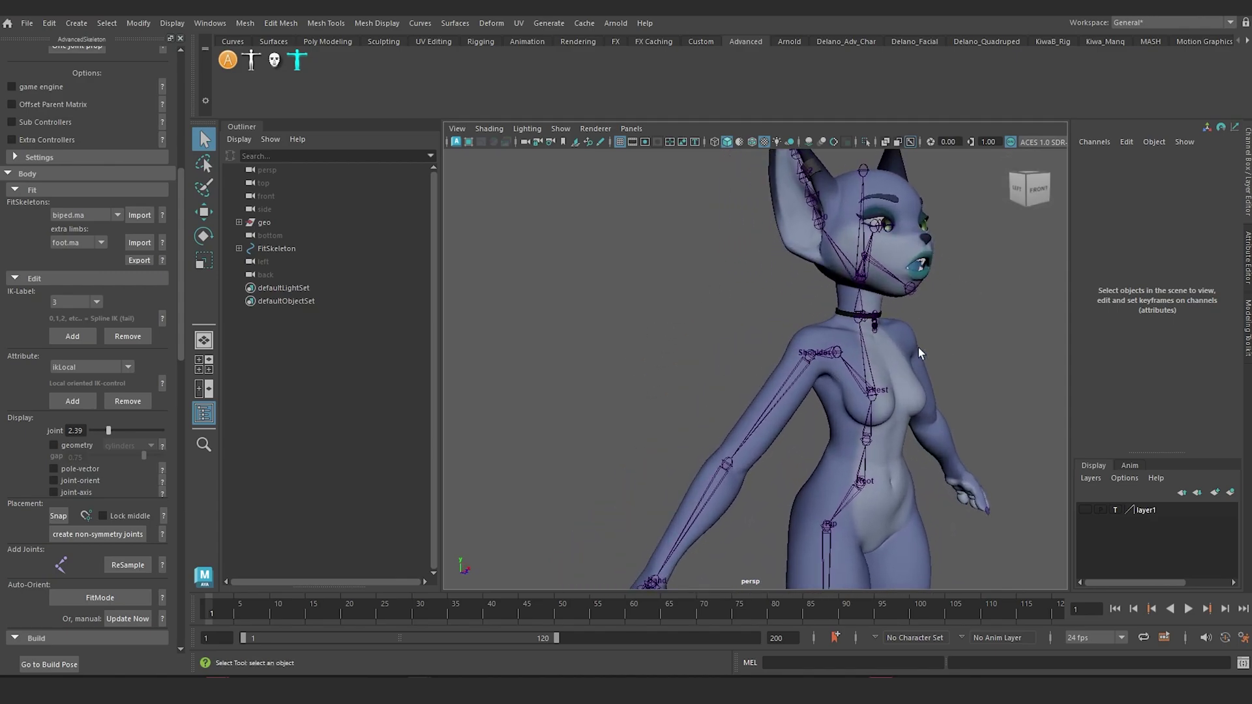
alt+drag(826, 372, 830, 360)
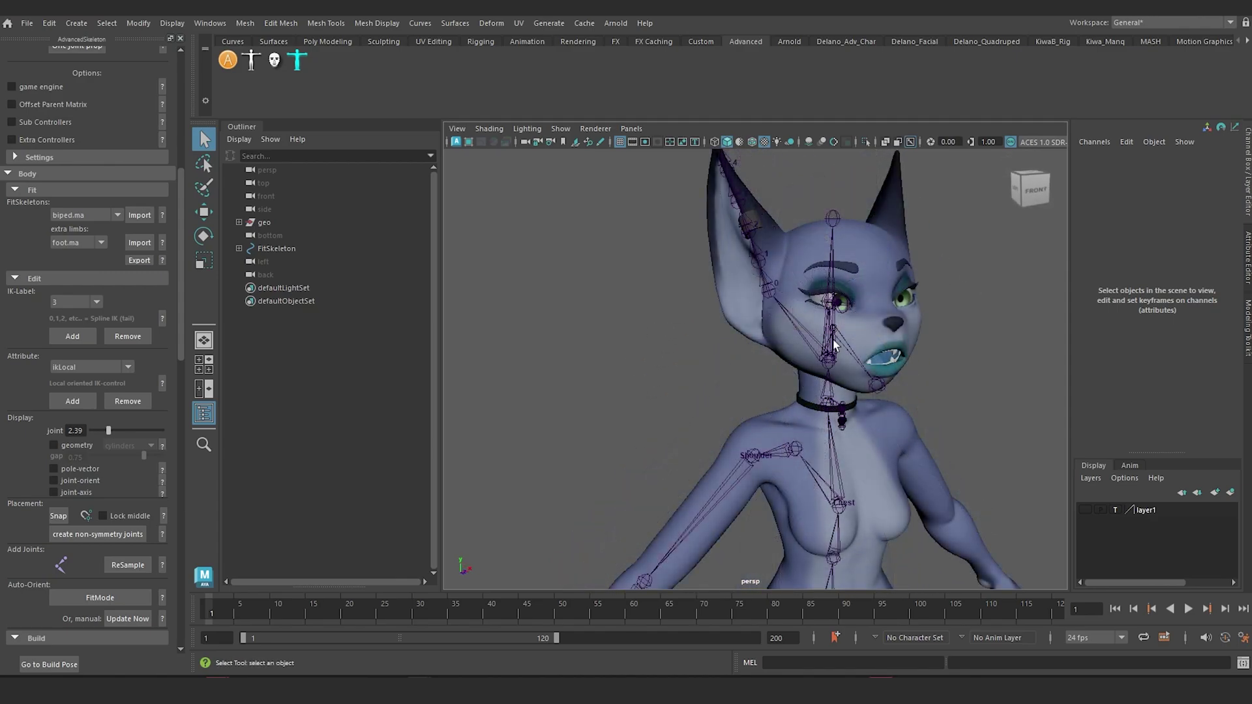
alt+middle_drag(656, 420, 732, 228)
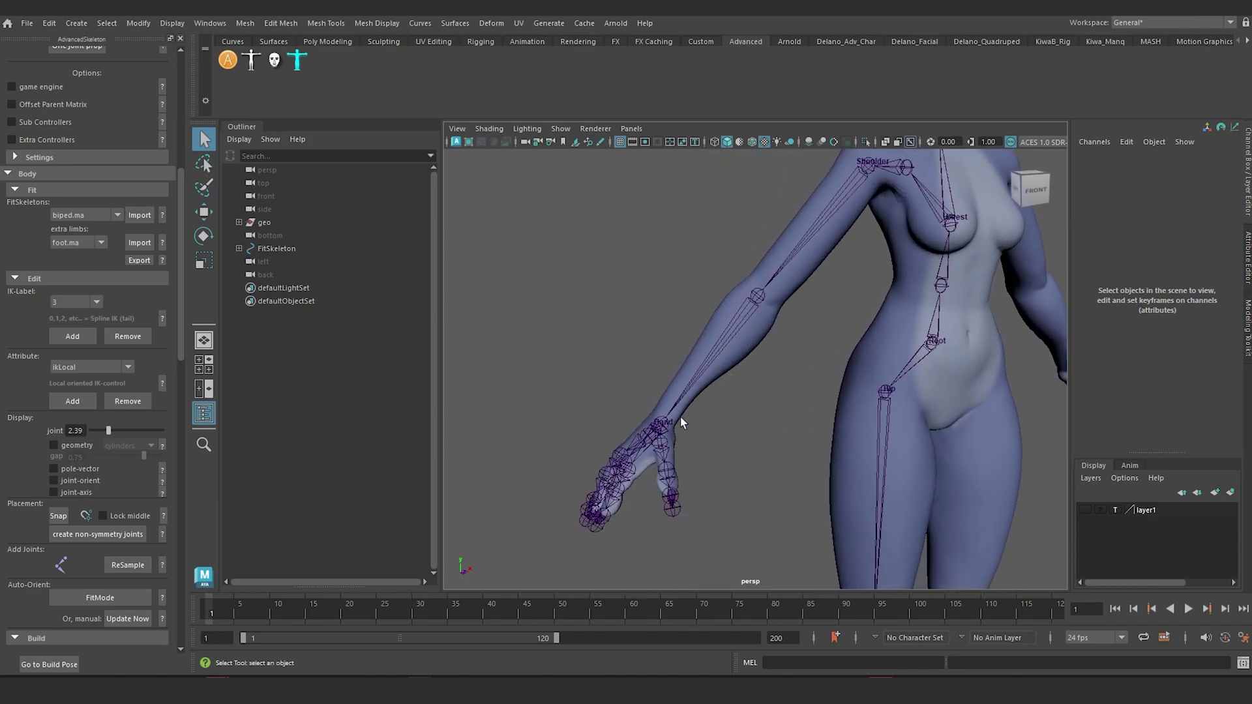
scroll(682, 423, down, 5)
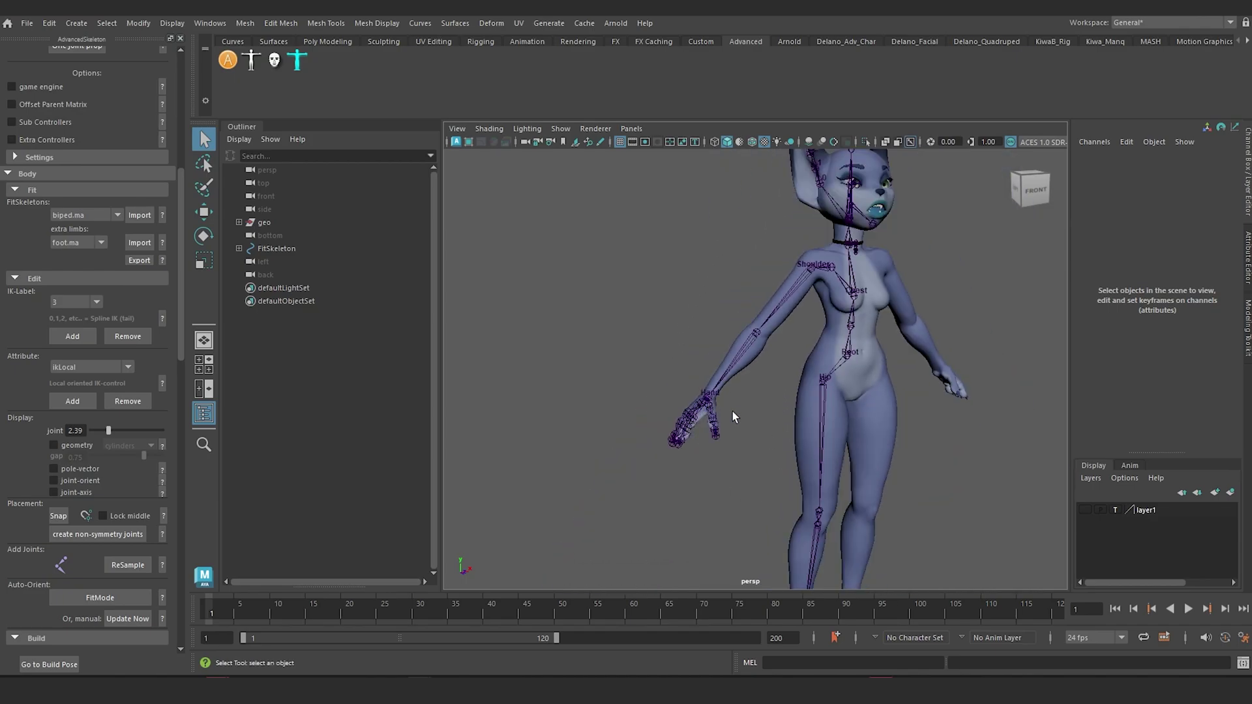
alt+middle_drag(770, 473, 752, 408)
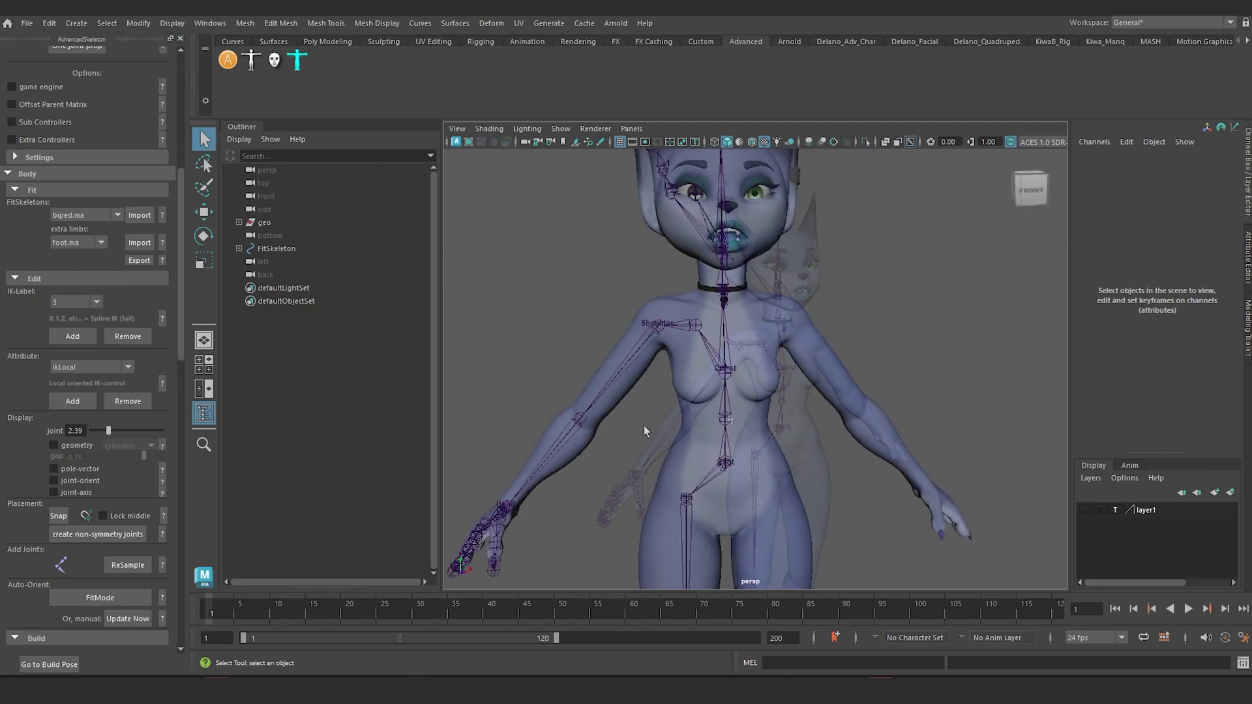
alt+drag(644, 432, 861, 382)
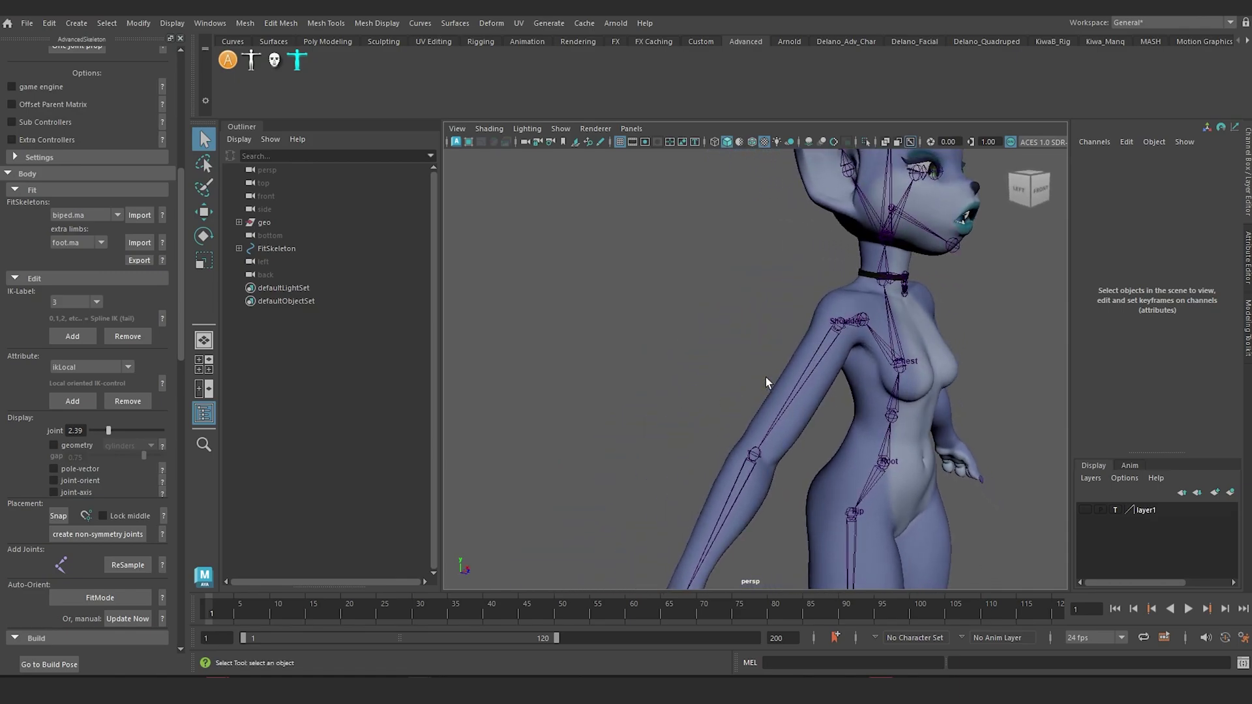
alt+drag(630, 416, 561, 397)
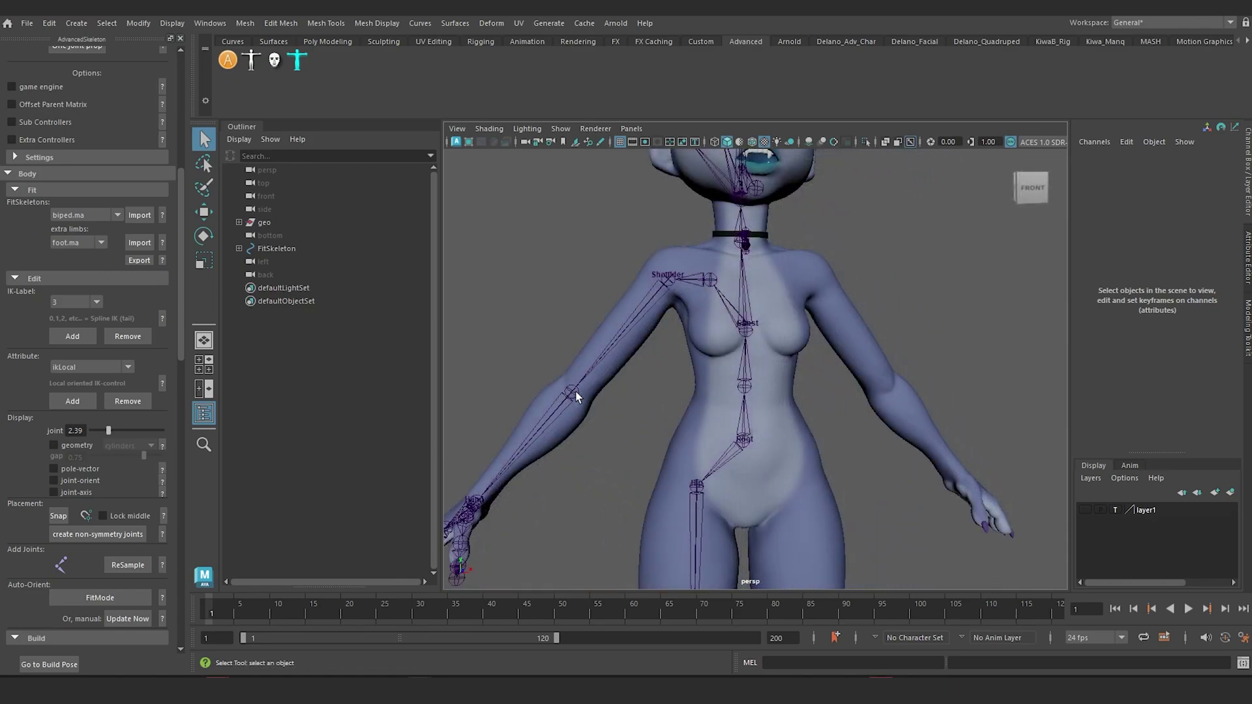